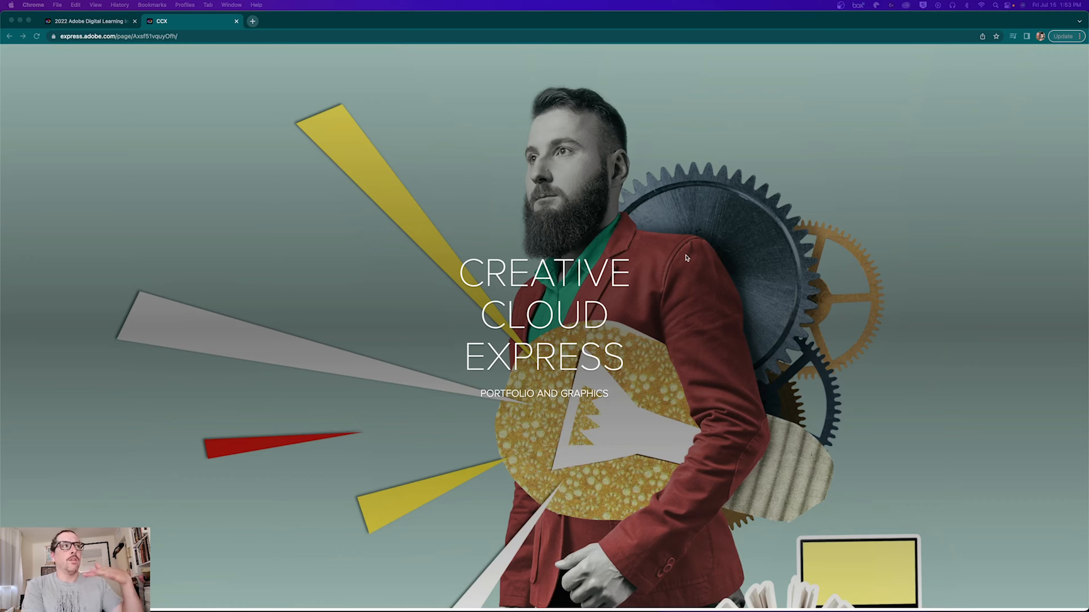
Step: Scroll to the Contents list and follow the Step #9 anchor link to its section
scroll(368, 420, "down", 2)
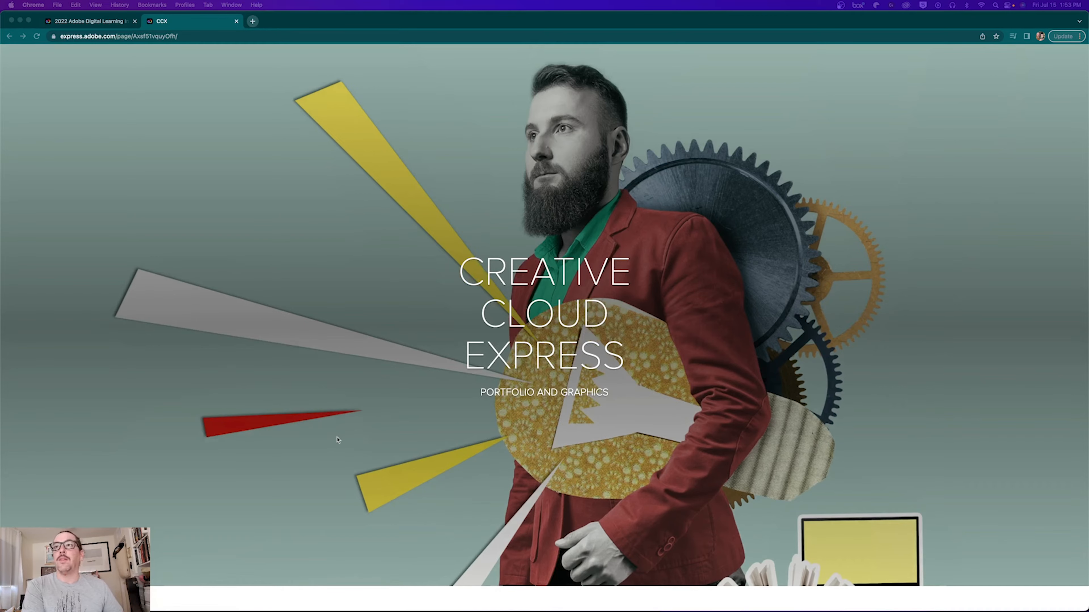
scroll(409, 357, "down", 8)
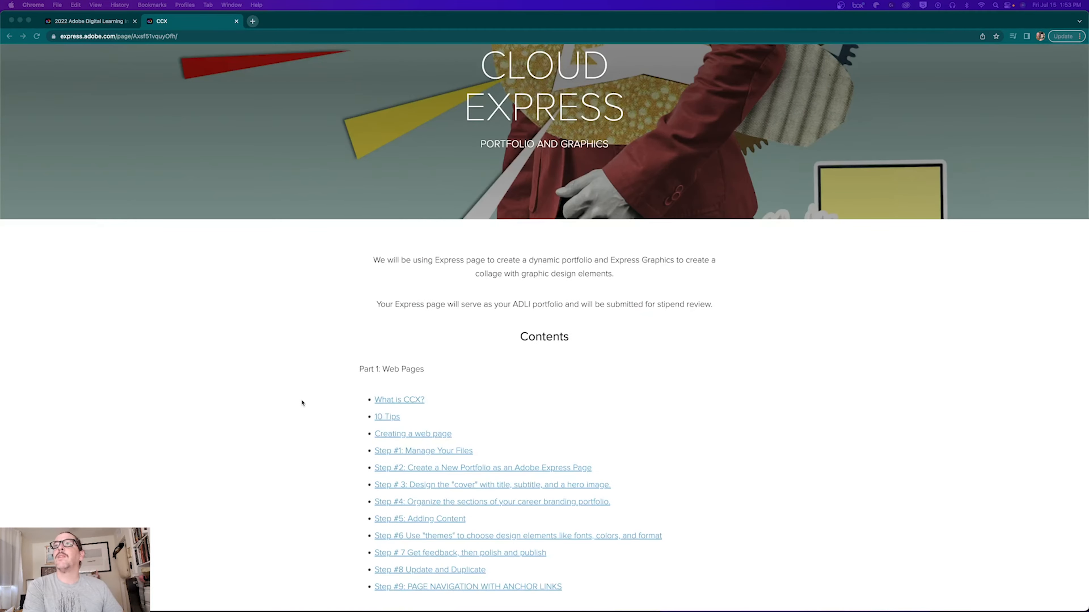
scroll(302, 403, "down", 3)
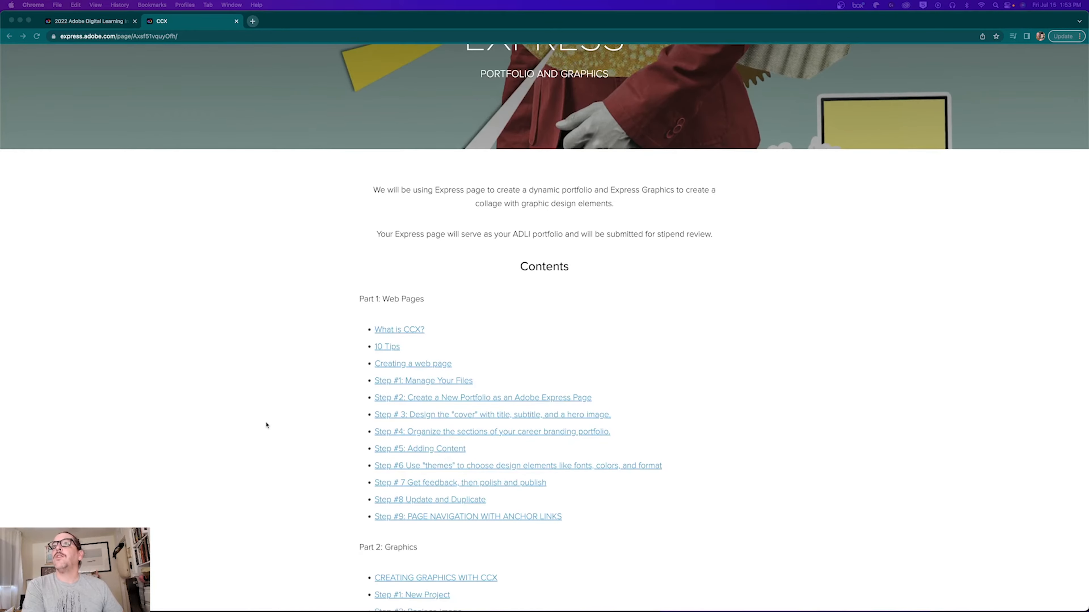
scroll(265, 425, "up", 10)
scroll(267, 424, "down", 5)
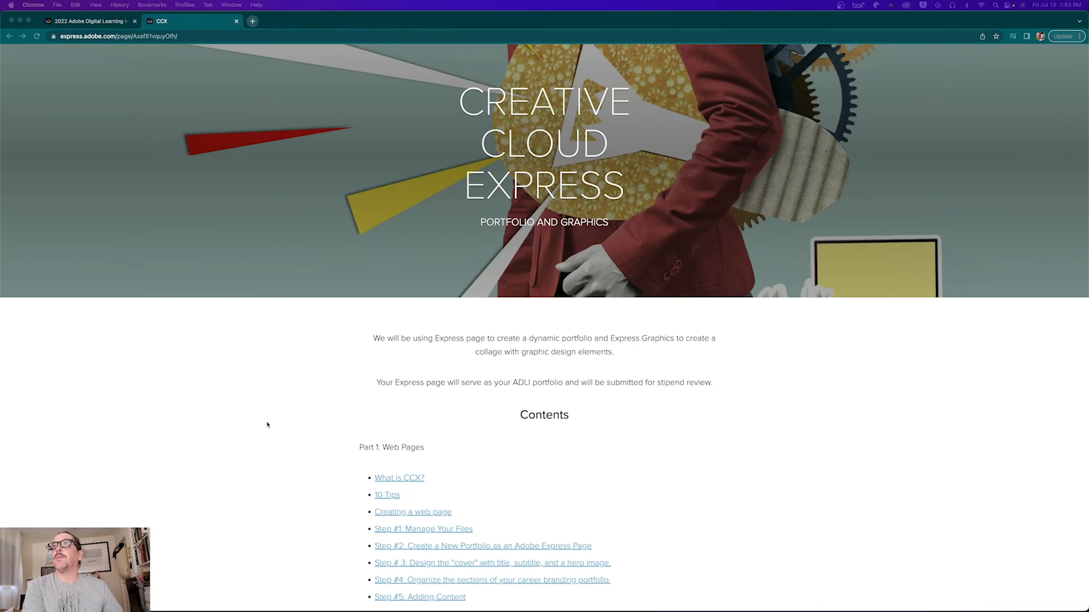
scroll(266, 425, "down", 6)
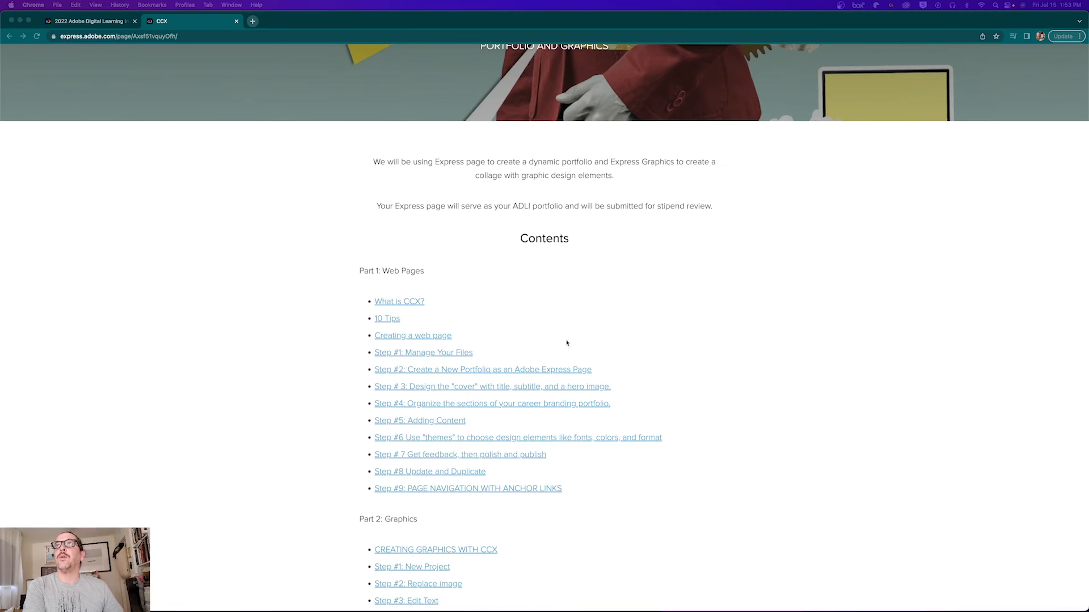
left_click(417, 492)
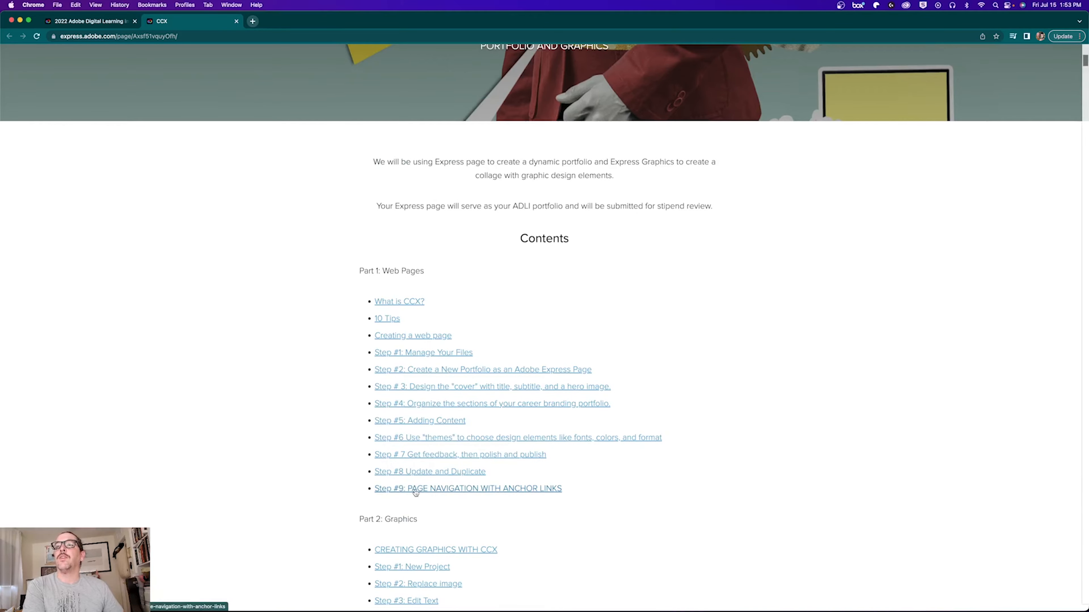
left_click(416, 493)
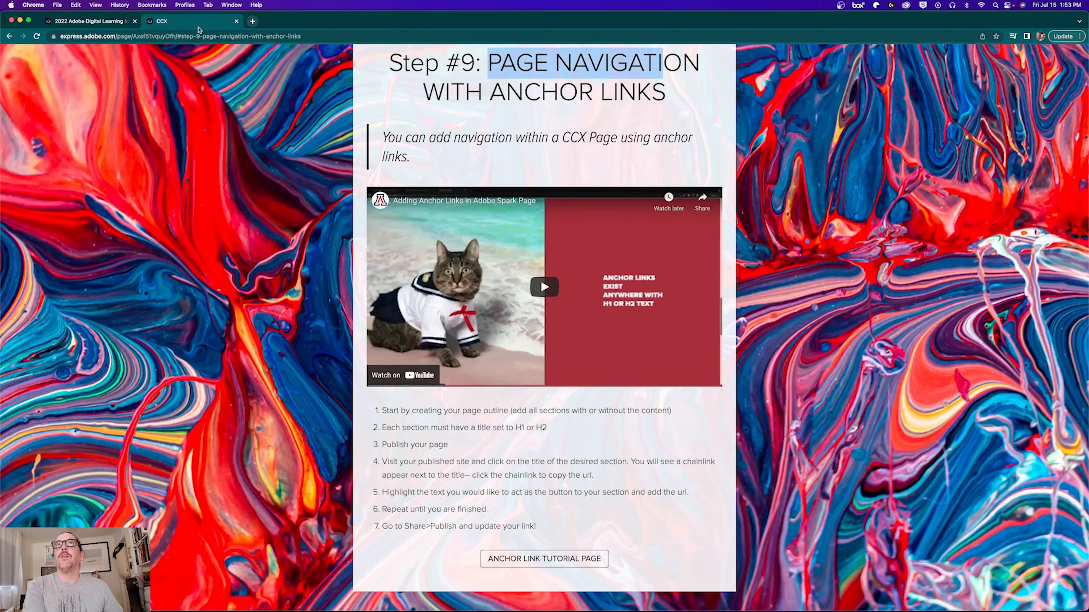
Step: Load express.adobe.com in a new Chrome tab and bring up the Create new project menu
left_click(251, 22)
type("express.adobe.com")
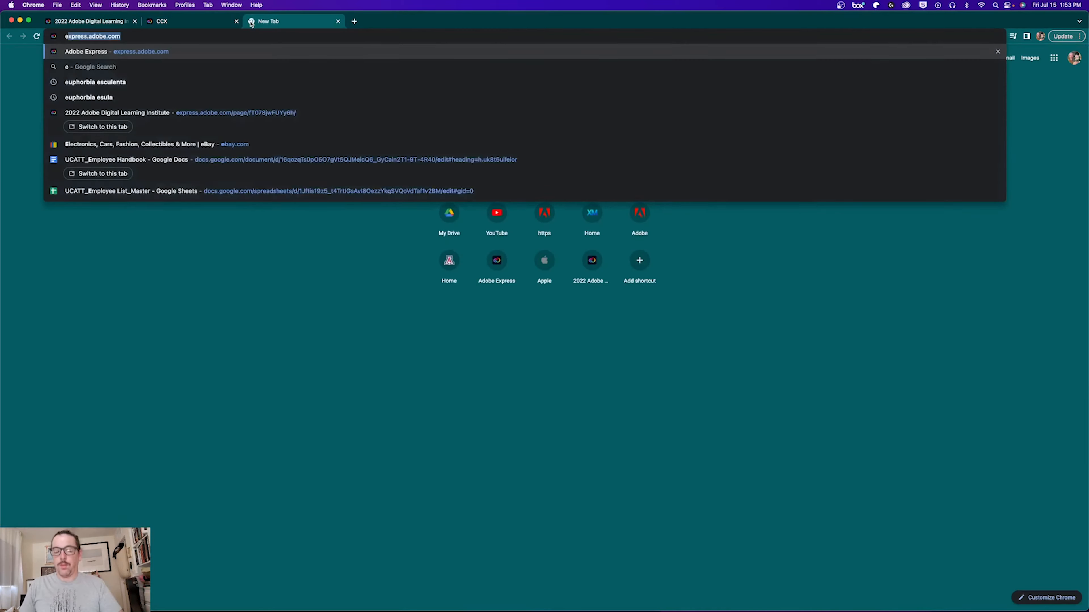
key("Return")
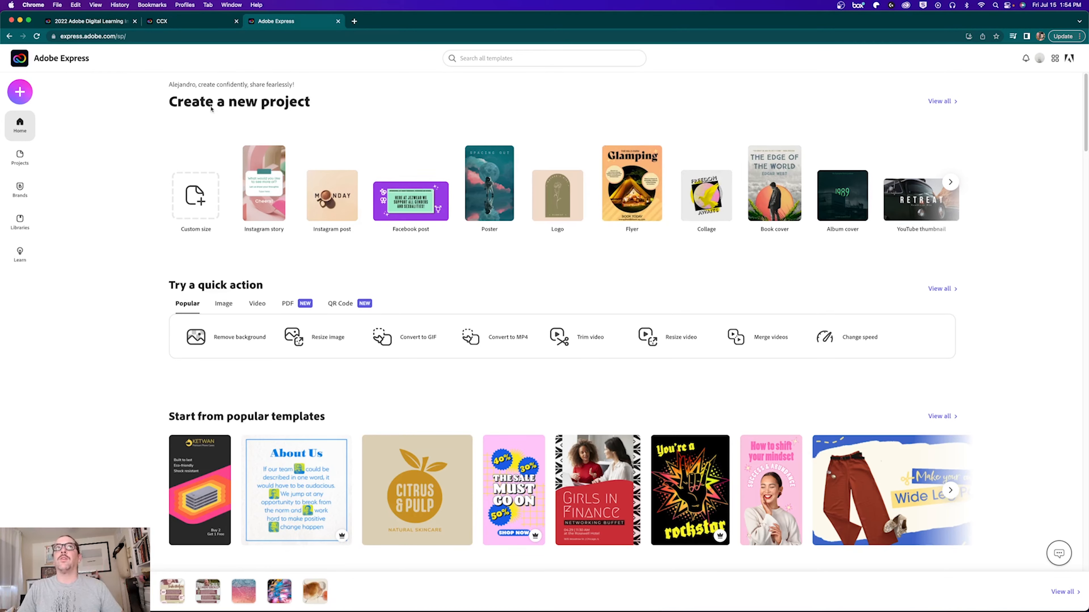
left_click(19, 92)
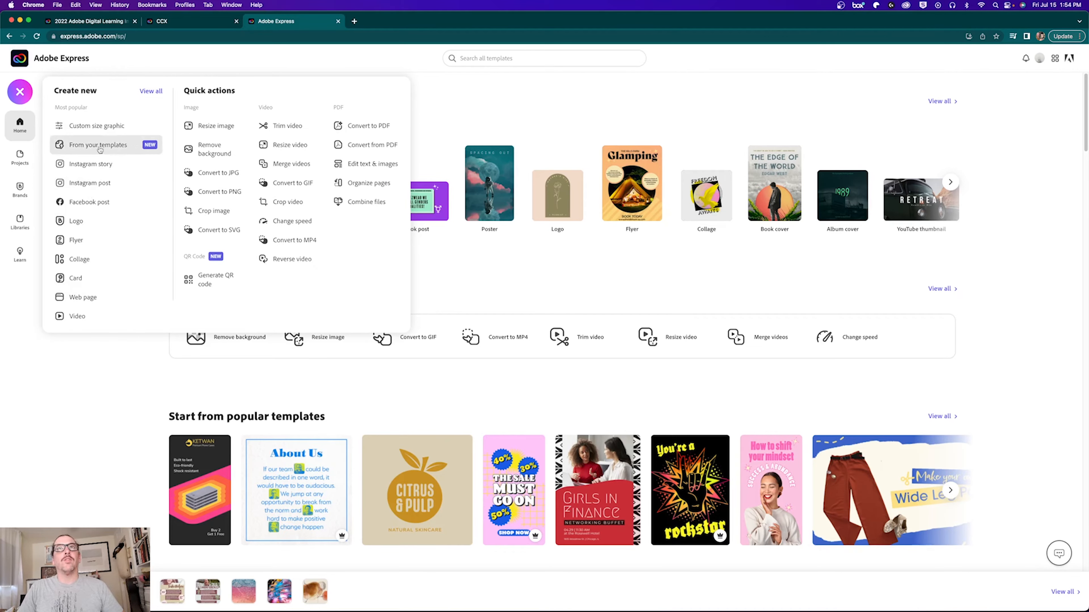
Step: Start a new blank Web page project from the Create new menu
left_click(79, 296)
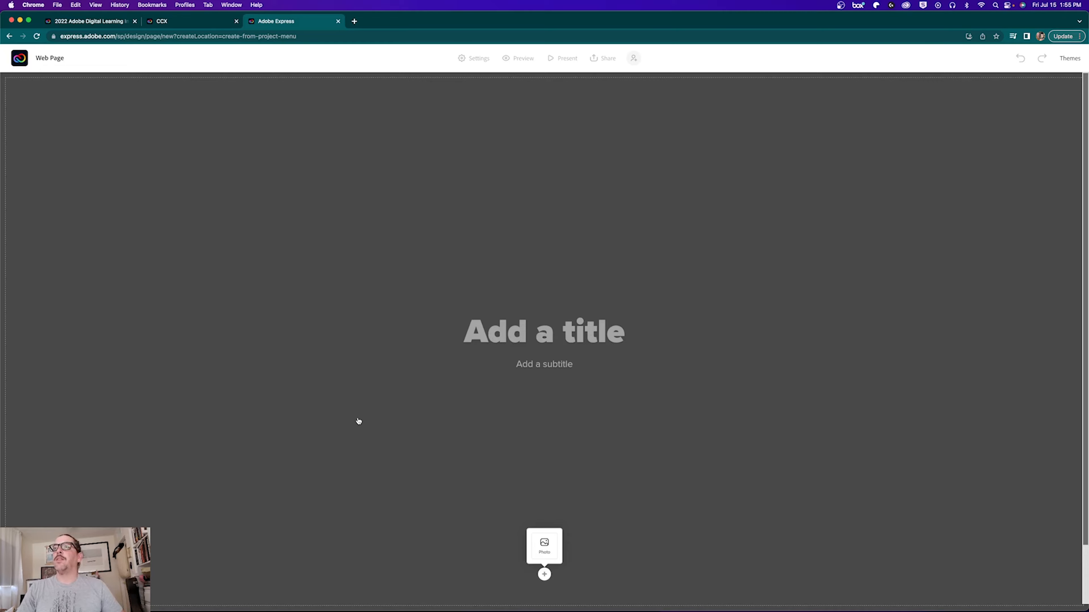
scroll(533, 297, "down", 1)
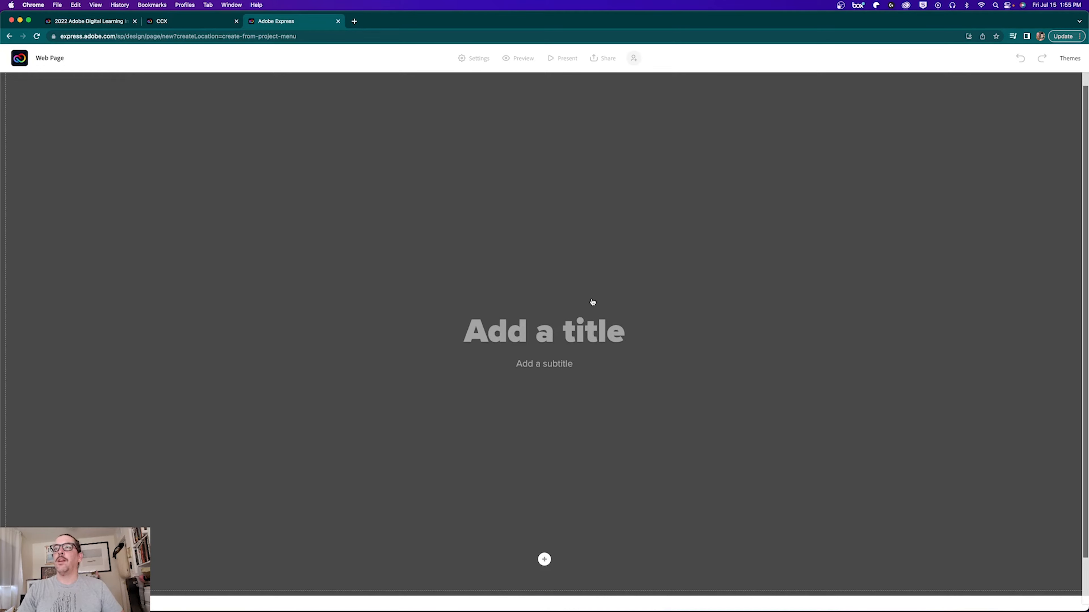
Step: Enter the author's full name as the page title and '2022 ADLI Portfolio' as the subtitle
left_click(499, 331)
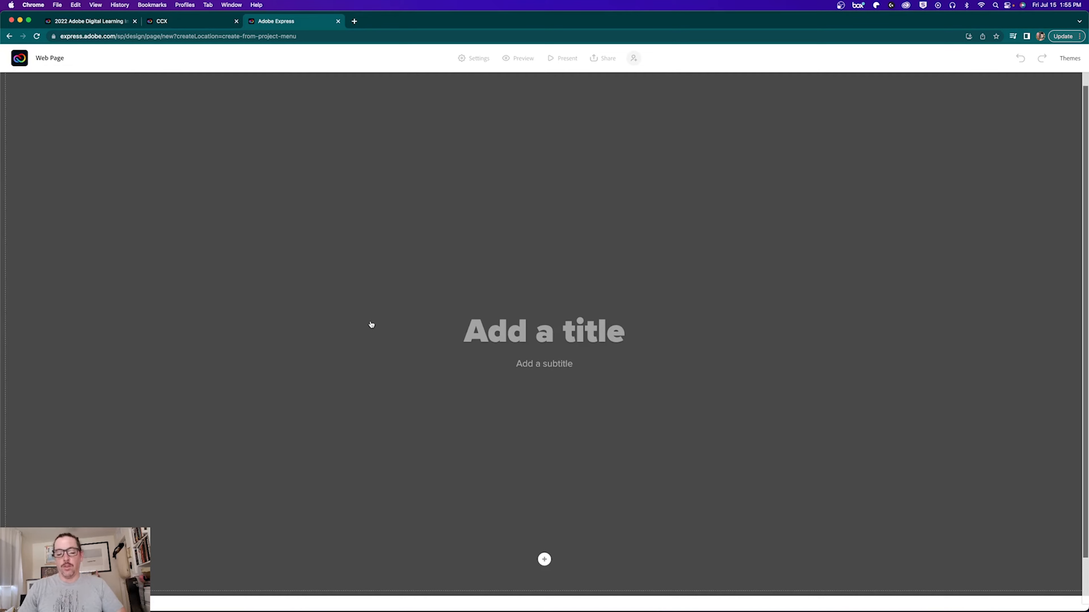
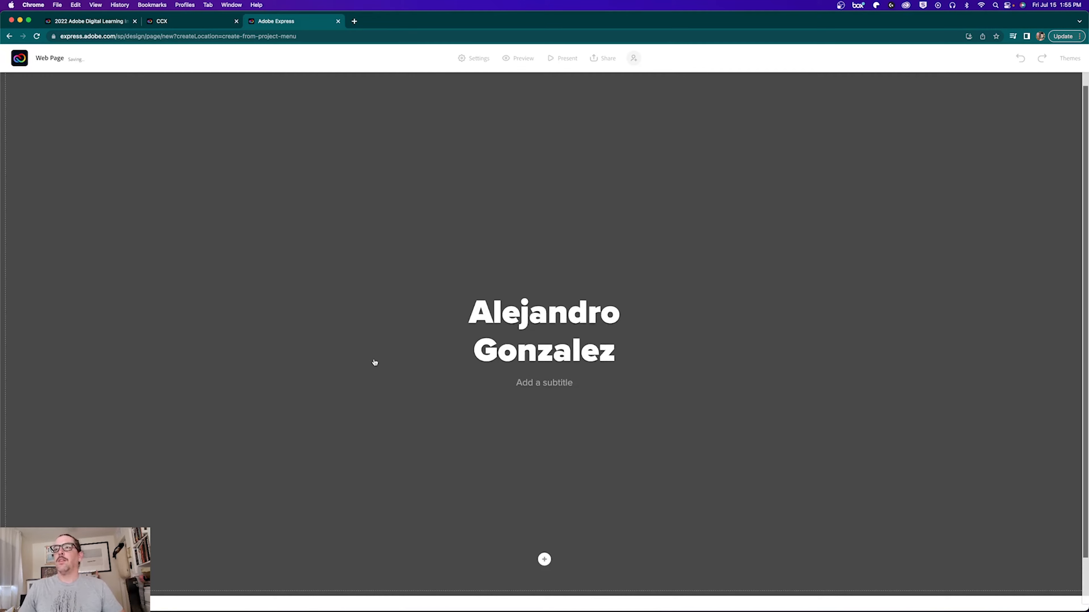
left_click(520, 384)
type("202")
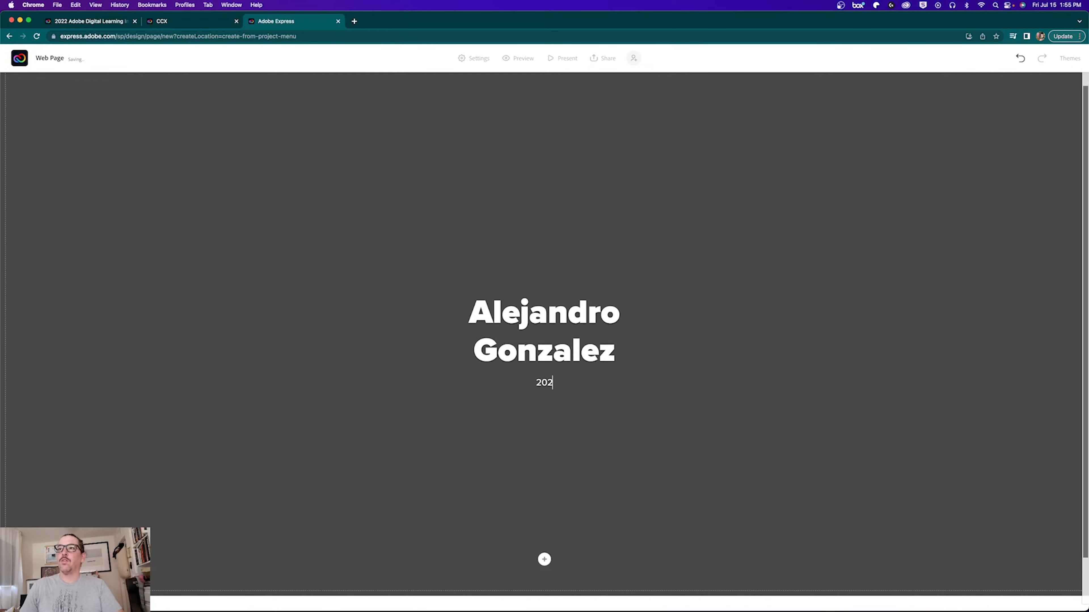
type("2 ADLI ")
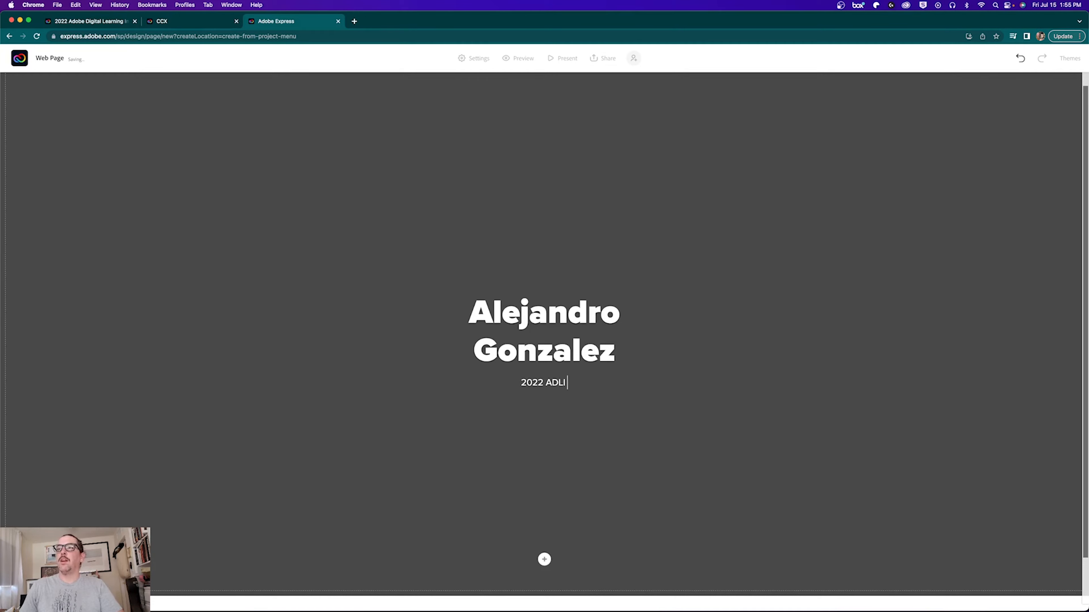
type("Portfolio")
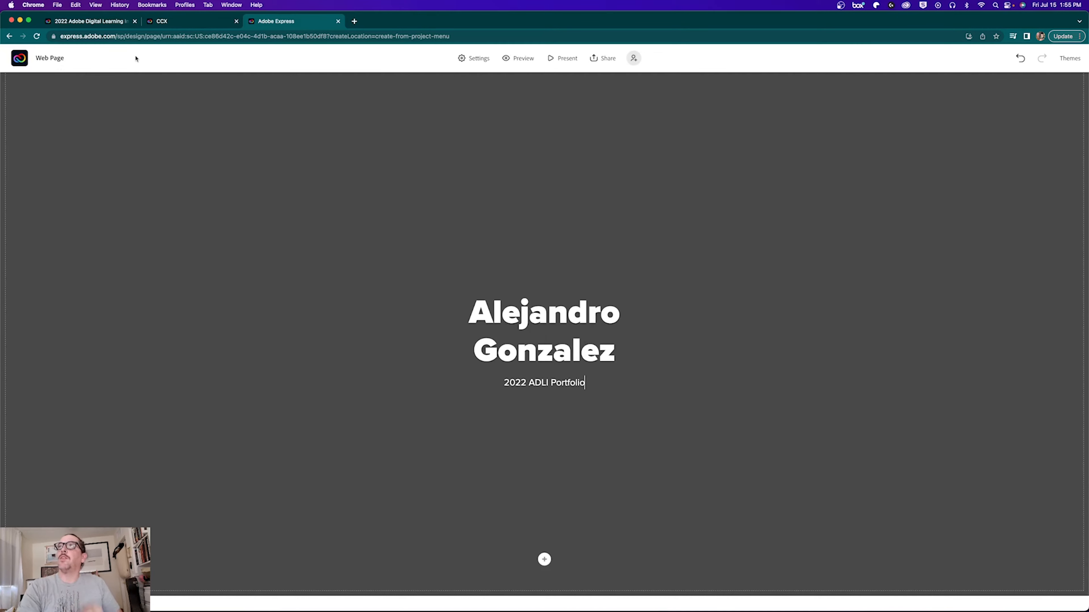
Step: Apply the Chic theme so the title and subtitle switch to serif fonts
left_click(1073, 63)
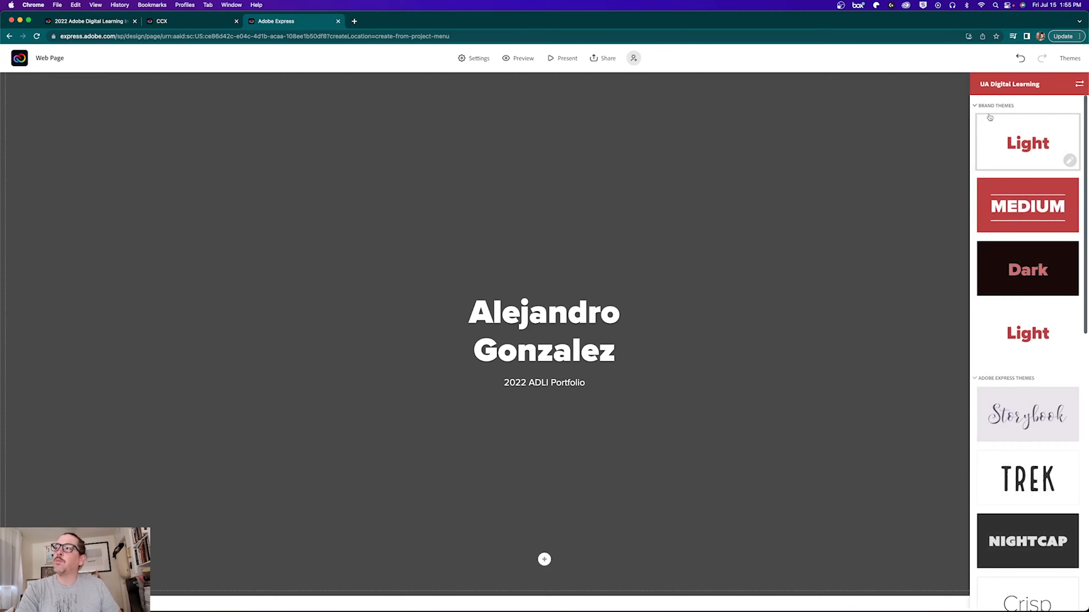
scroll(1010, 287, "down", 10)
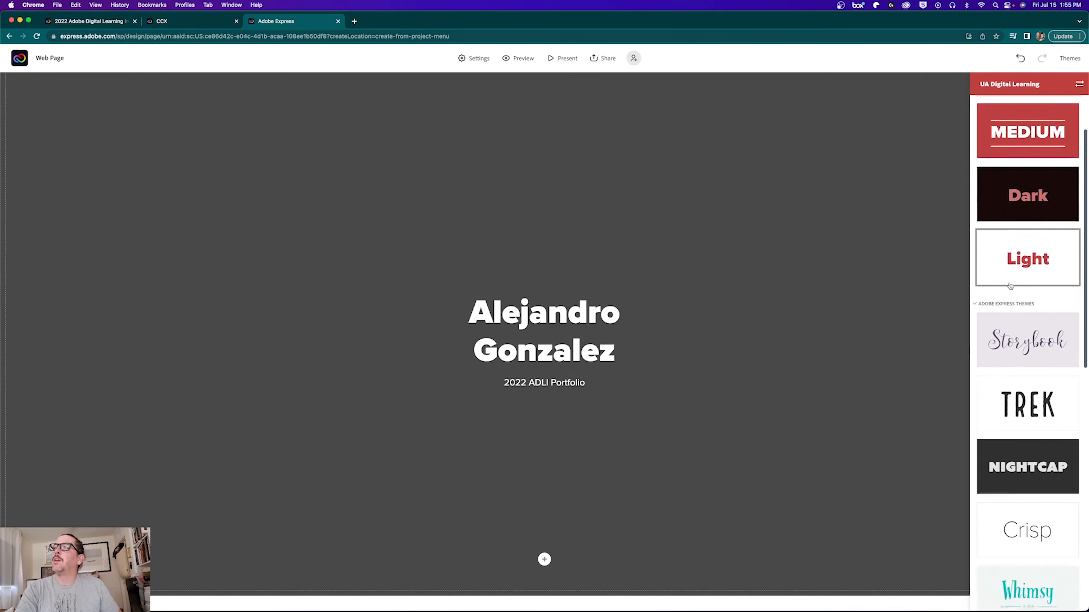
scroll(1010, 284, "down", 5)
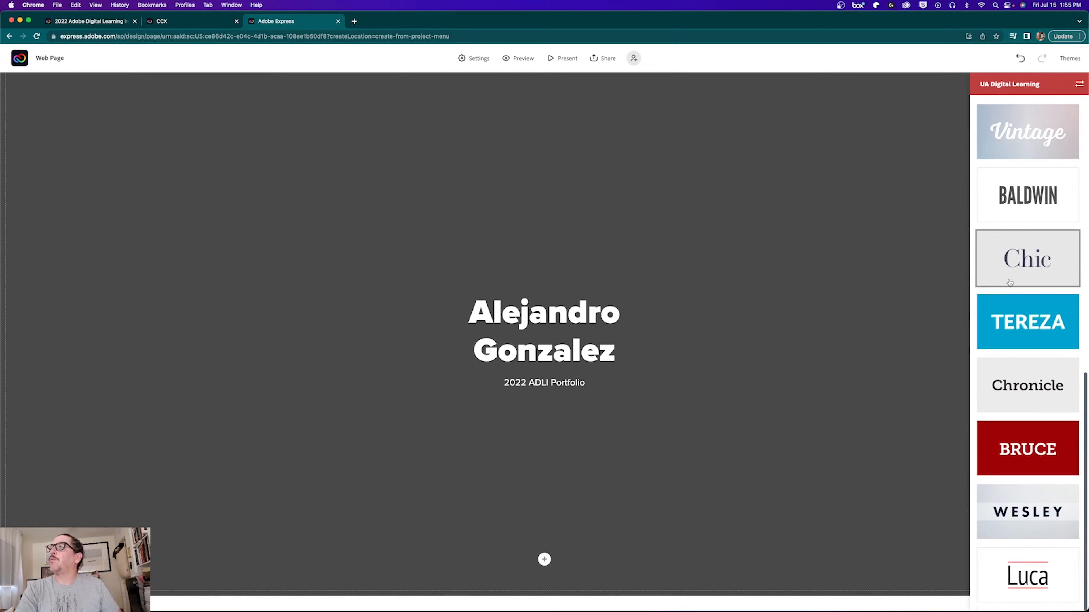
left_click(1027, 257)
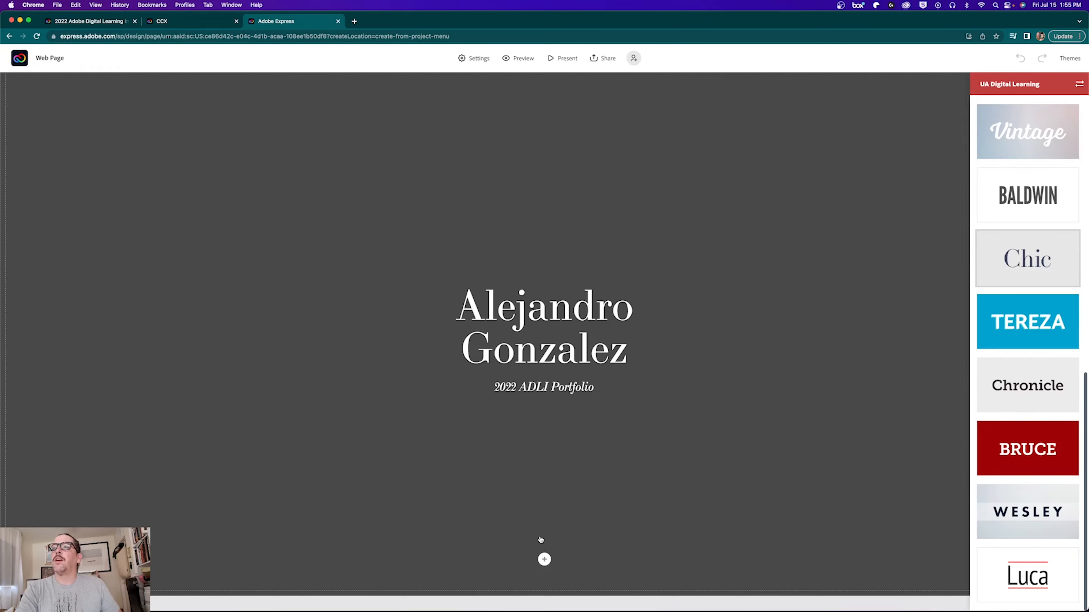
left_click(698, 432)
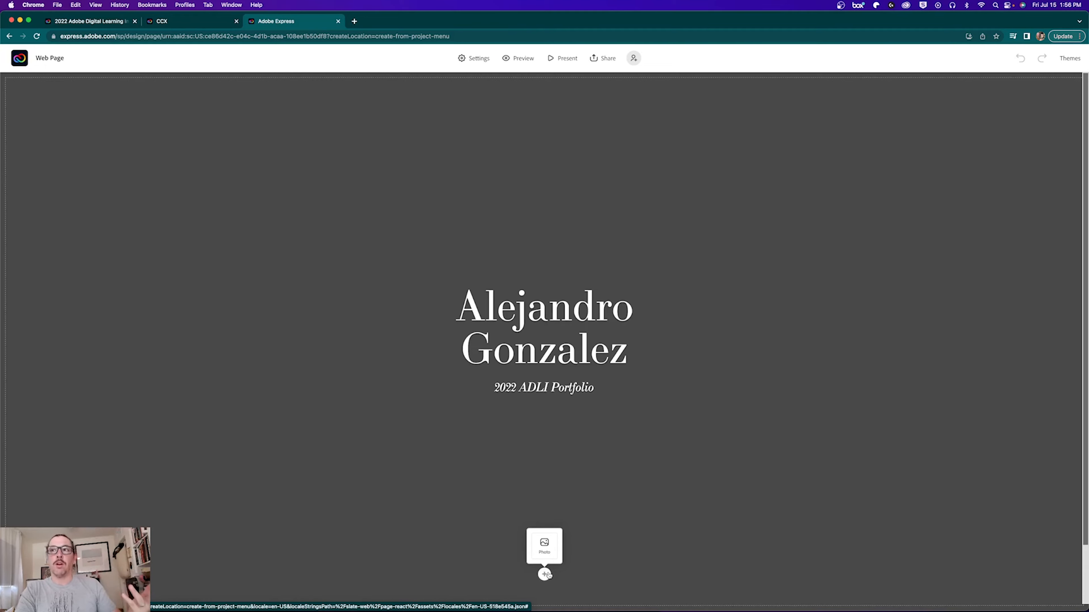
Step: Set the title background to the stock photo of dark mountains with a glowing frame
scroll(565, 523, "down", 2)
scroll(562, 455, "up", 1)
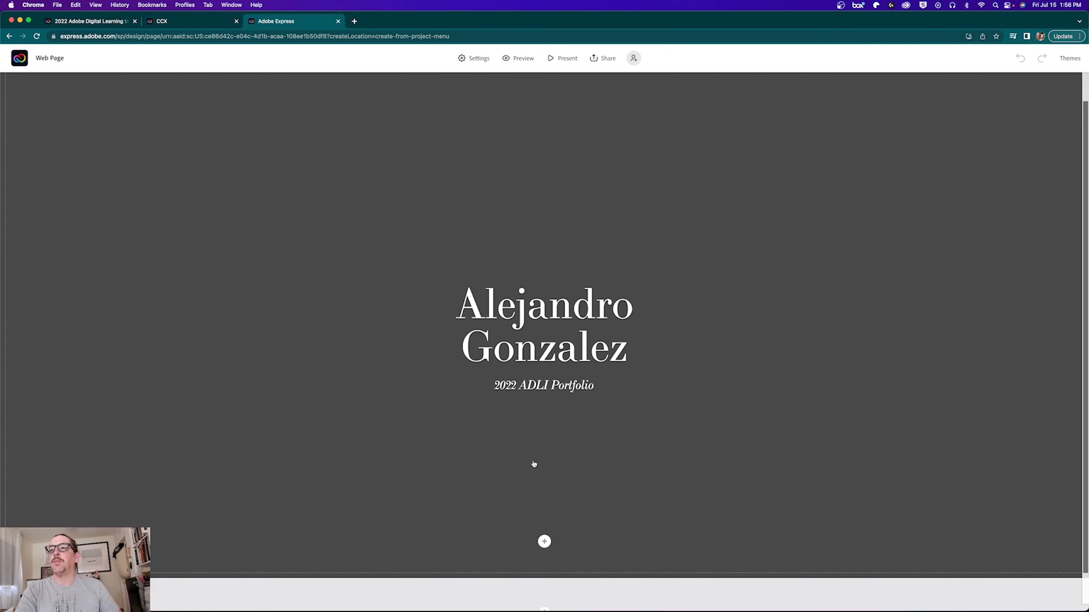
scroll(584, 502, "down", 2)
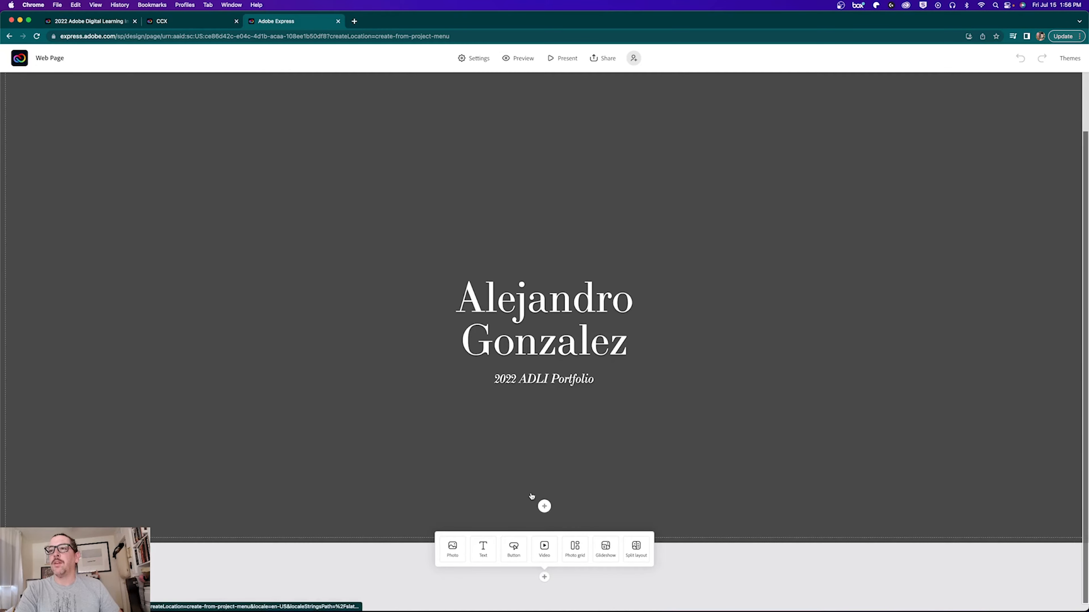
scroll(544, 514, "up", 1)
left_click(543, 541)
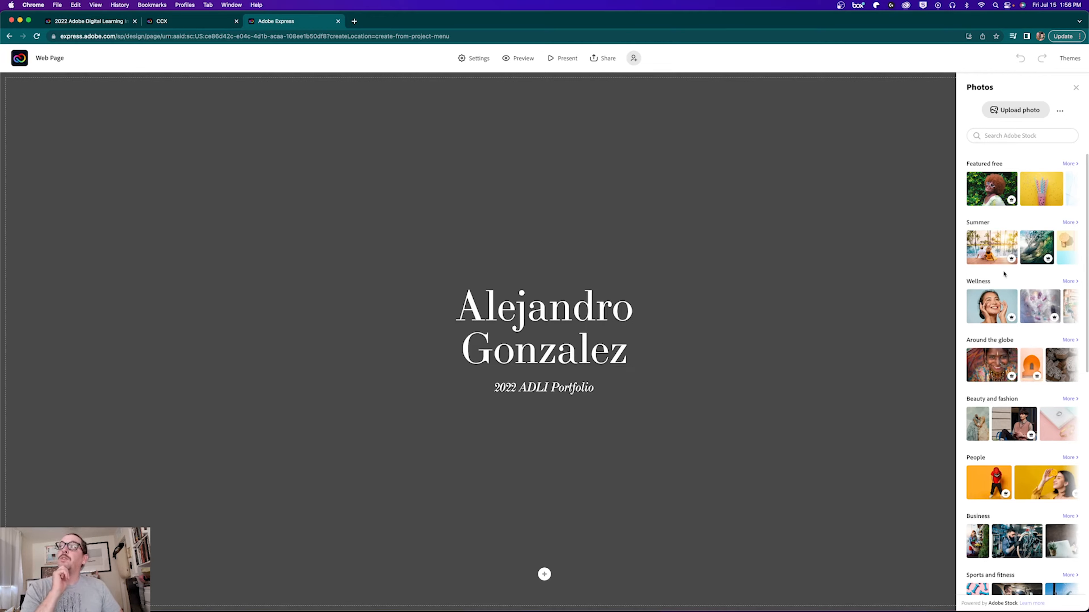
scroll(998, 426, "down", 5)
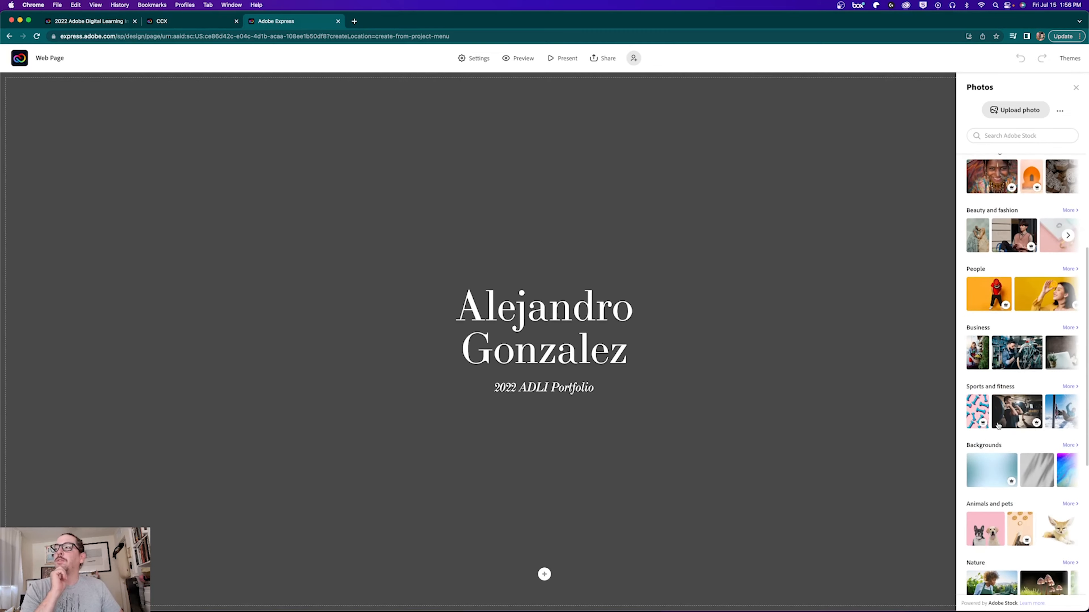
scroll(998, 426, "down", 5)
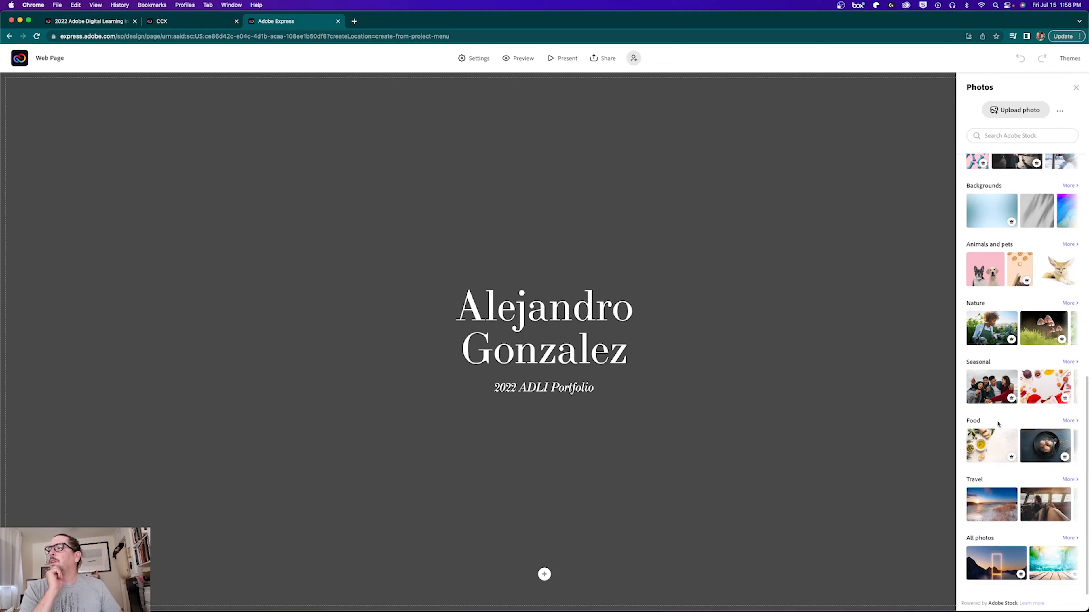
left_click(994, 571)
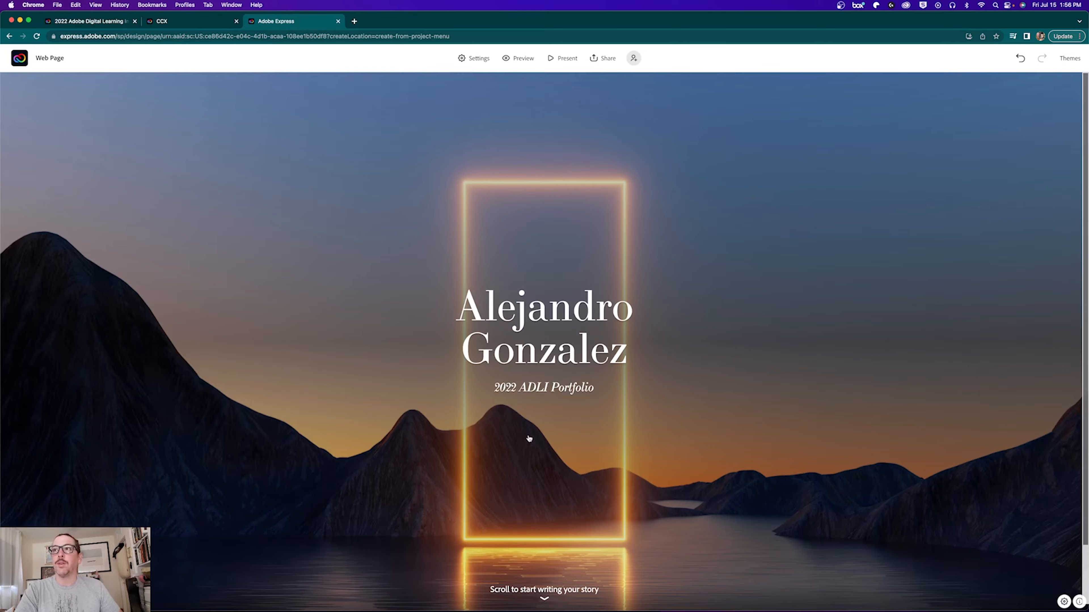
scroll(466, 528, "down", 1)
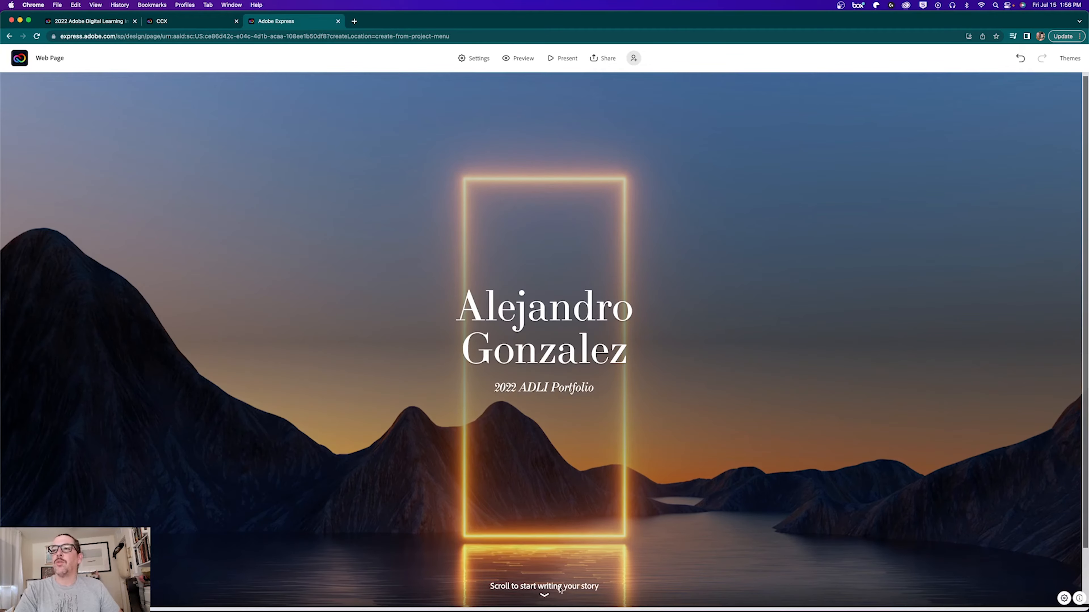
Step: Add a text block below the banner with an H1 heading reading 'CONTENTS'
scroll(627, 561, "down", 5)
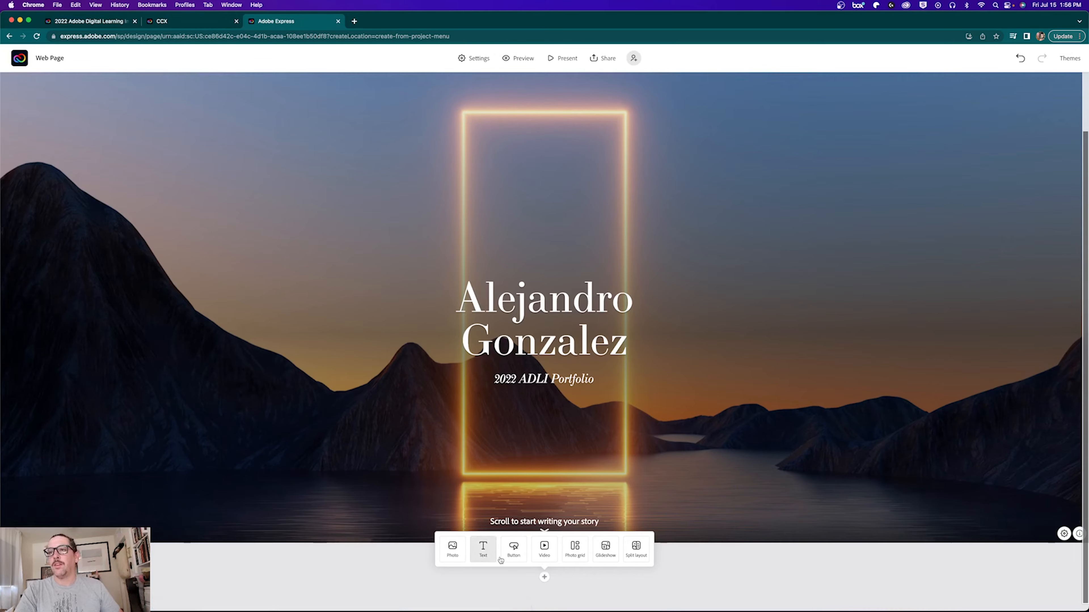
left_click(490, 551)
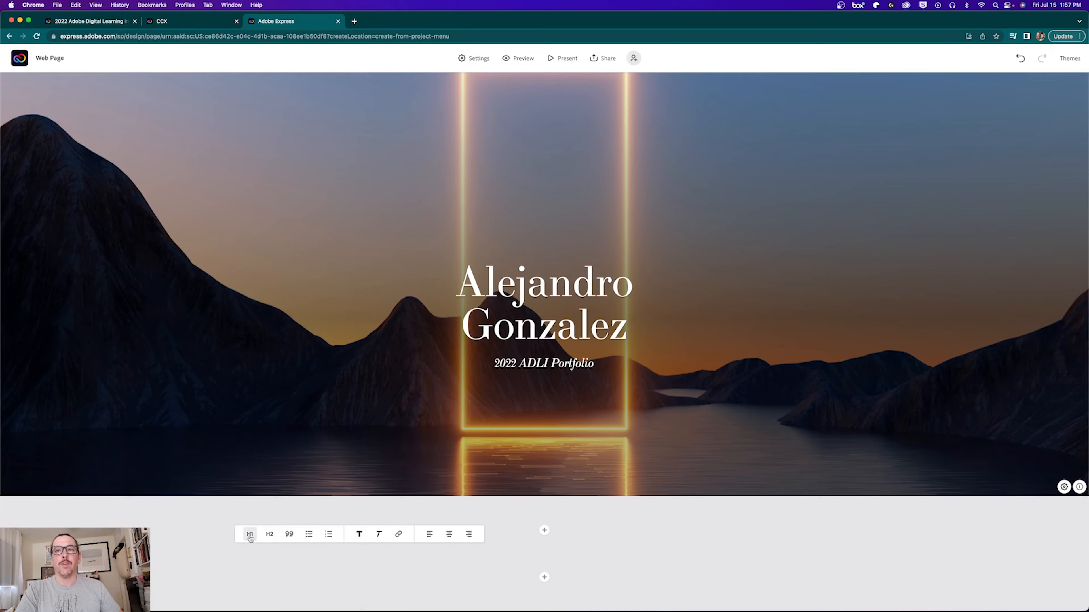
left_click(249, 536)
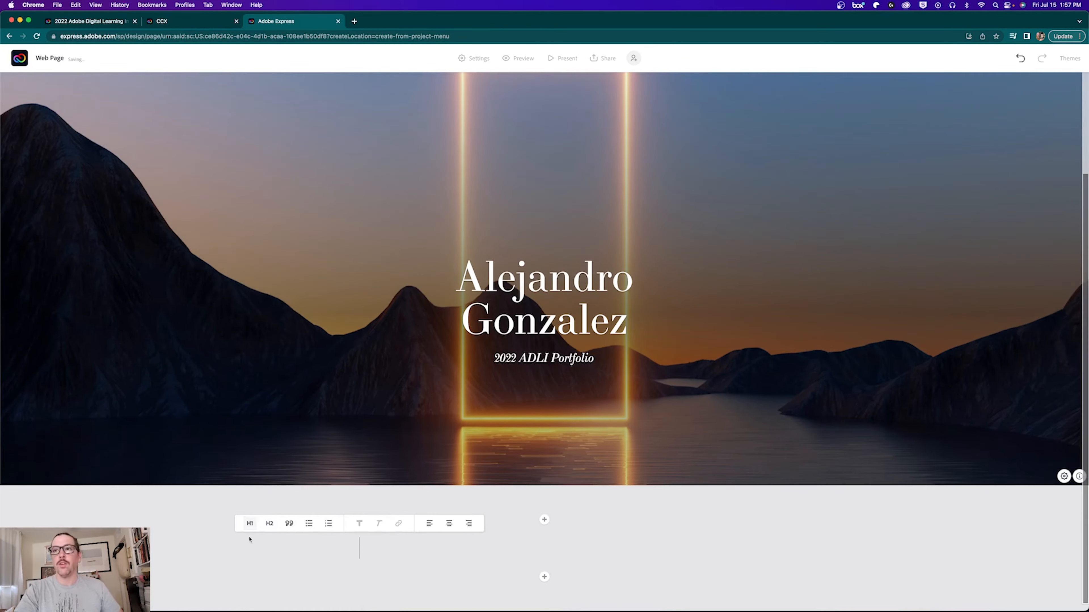
type("CONTENTS")
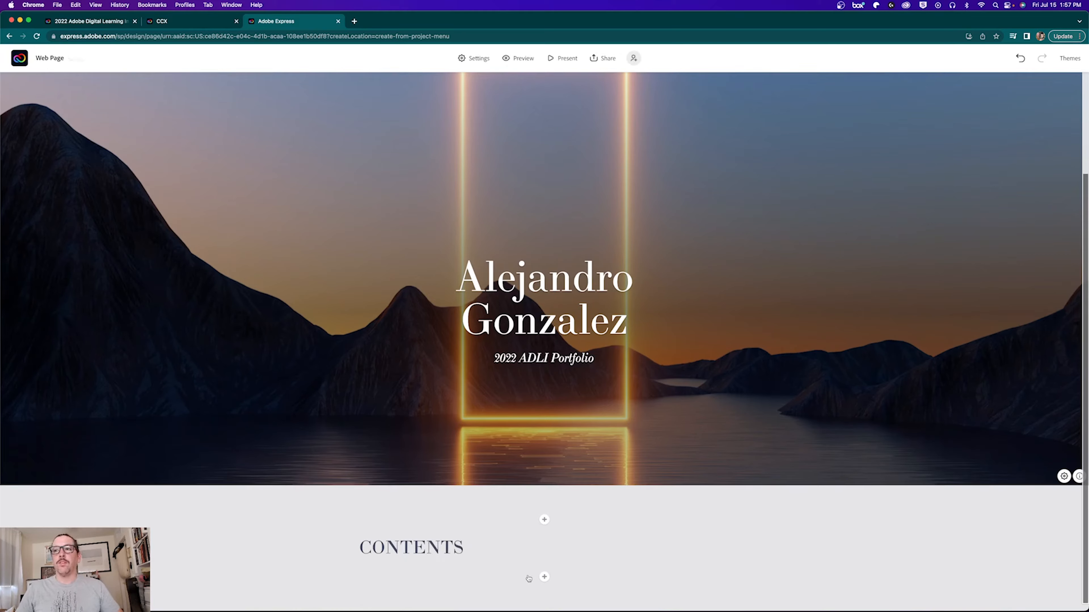
Step: Start a bulleted list under CONTENTS: CCX Graphic, PS Composite, AI Inforgraphic, Week 1 Class Project
left_click(543, 577)
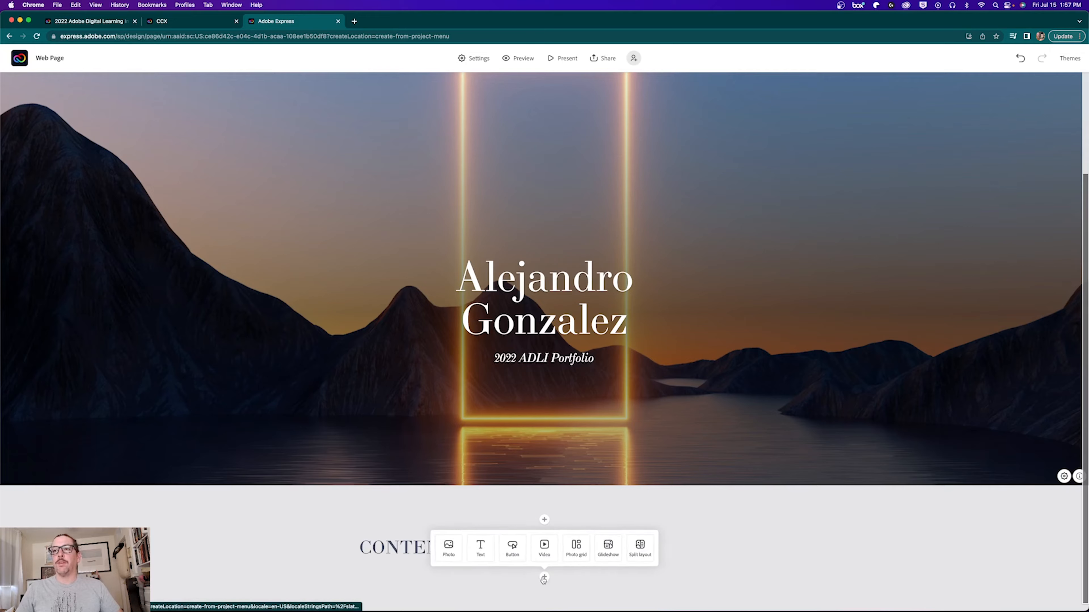
left_click(475, 556)
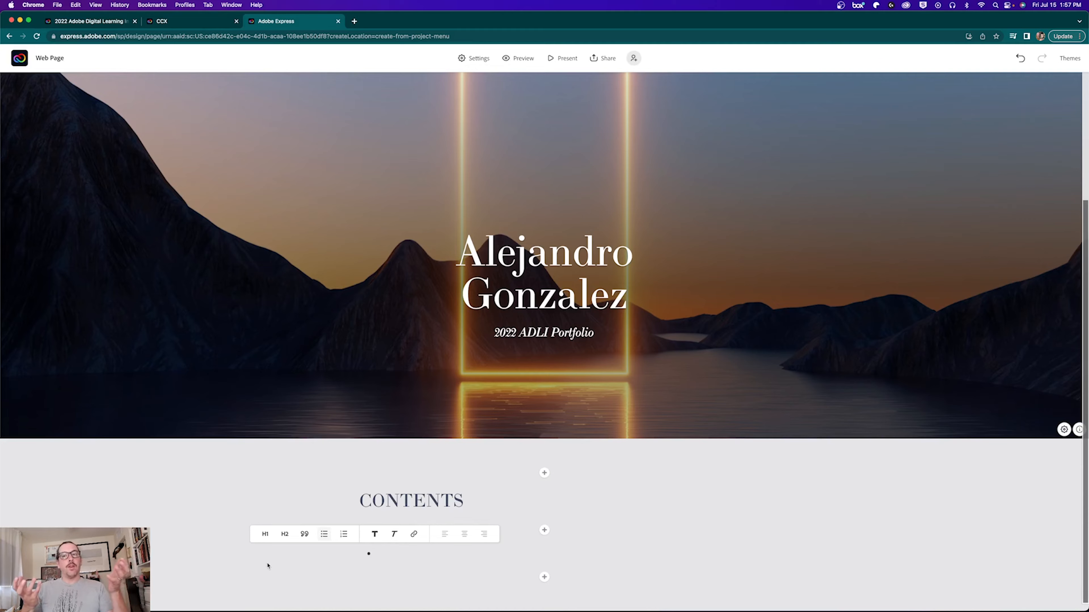
type("ccx G")
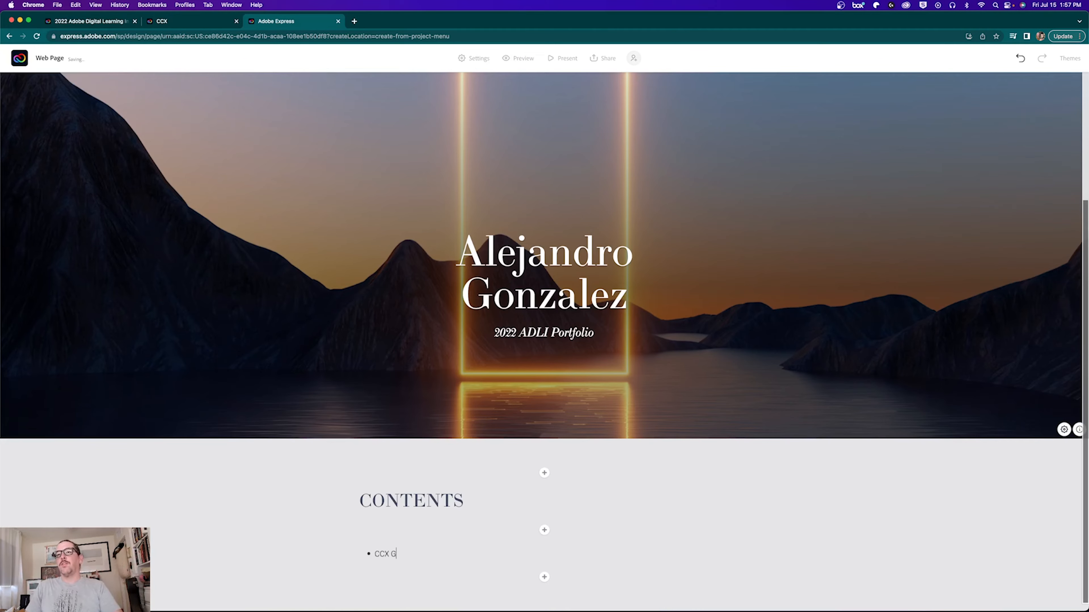
type("Raph")
key("BackSpace")
key("BackSpace")
type("phic")
key("Return")
type("PS Composite")
key("Return")
type("AI Inforgraphic")
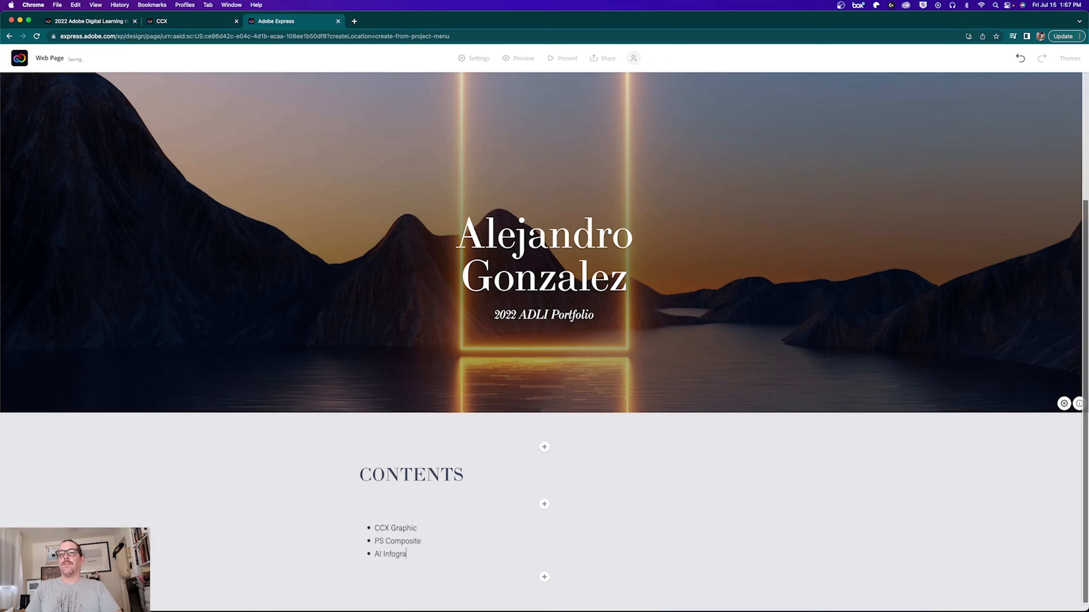
key("Return")
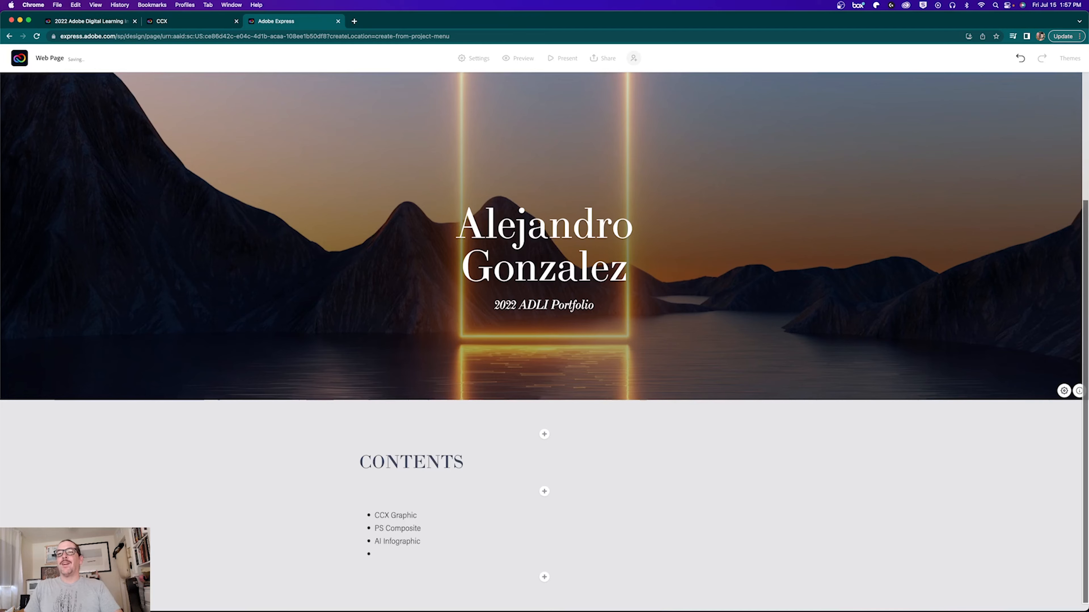
type("Week 1 C")
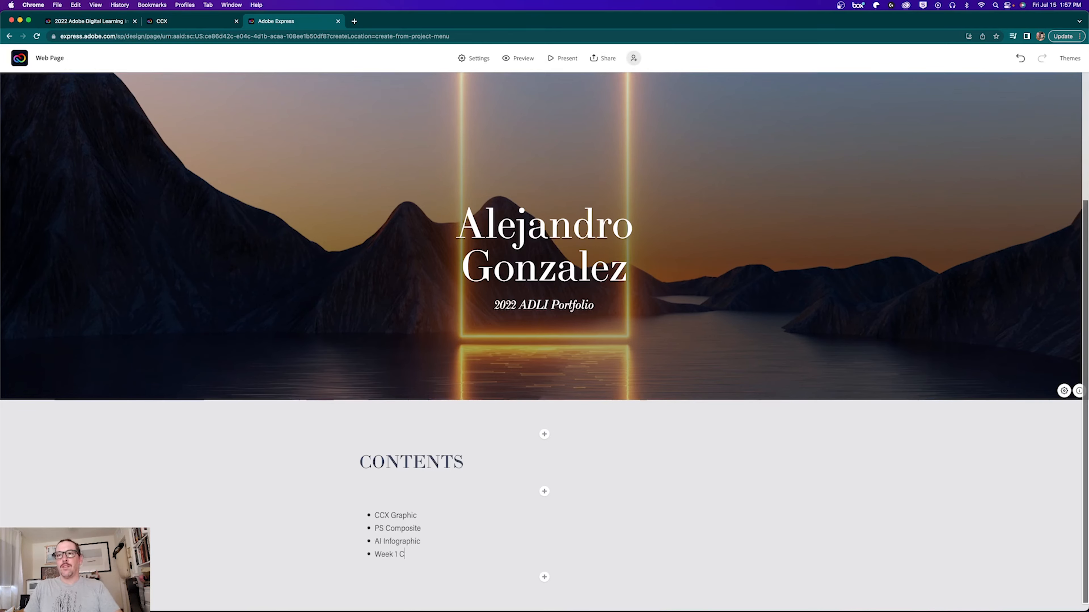
type("lass Project")
Step: Continue the list with Rush Video, PR Video, XD Prototype, Week 2 Class Project and Adobe EdEx Profile
key("Return")
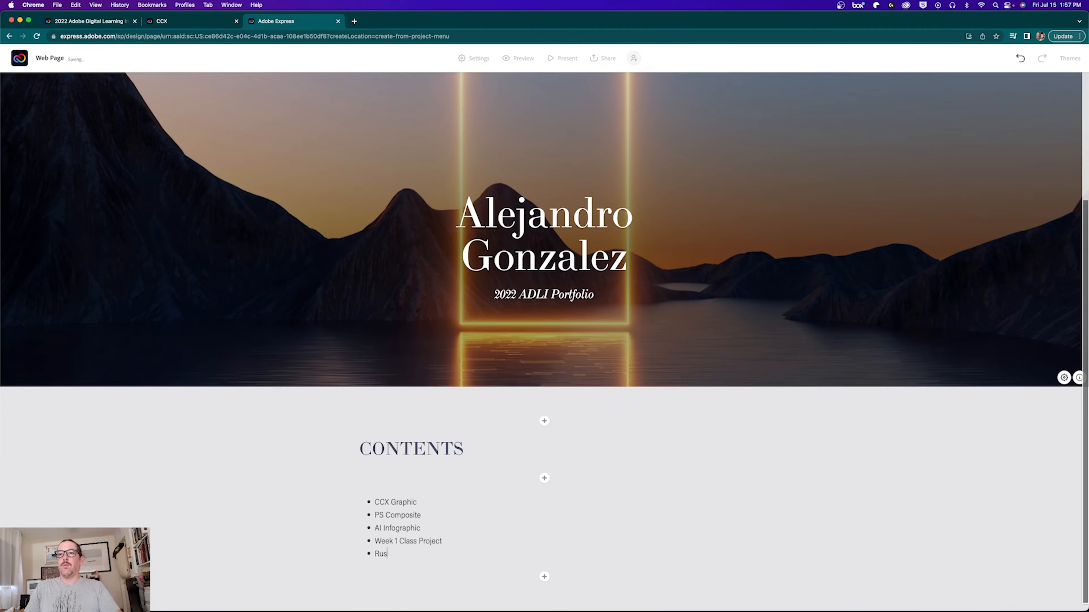
type("Rush Video")
key("Return")
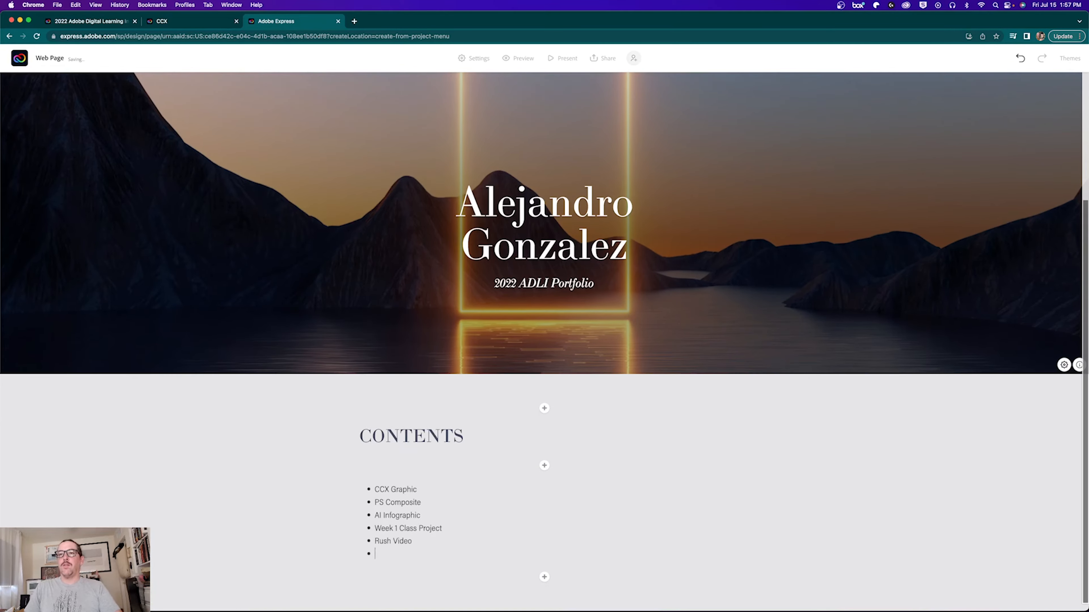
type("PR Video")
key("Return")
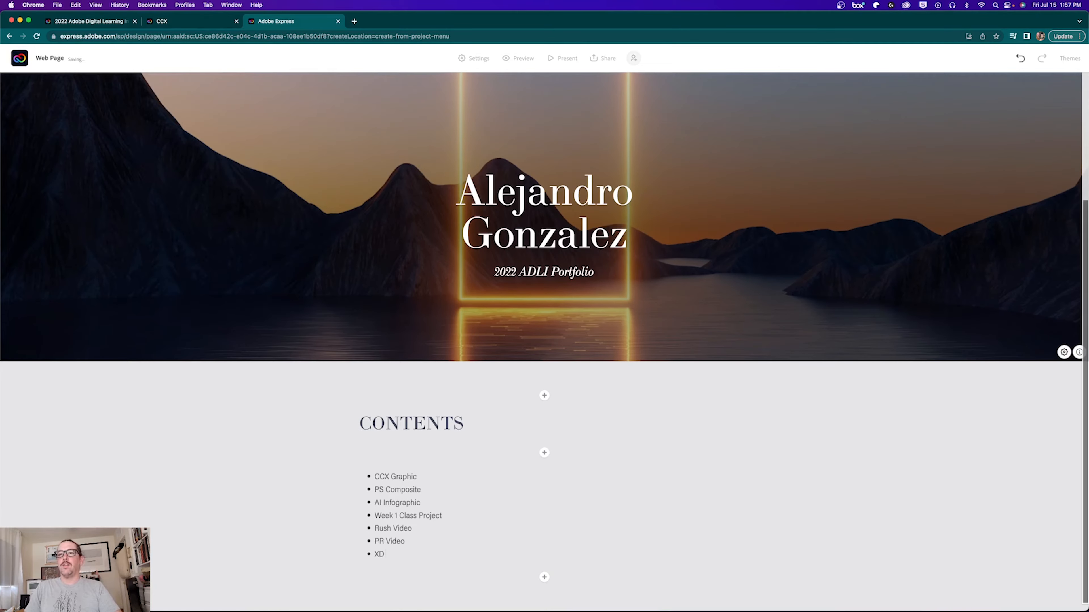
type("XD Prototype")
key("Return")
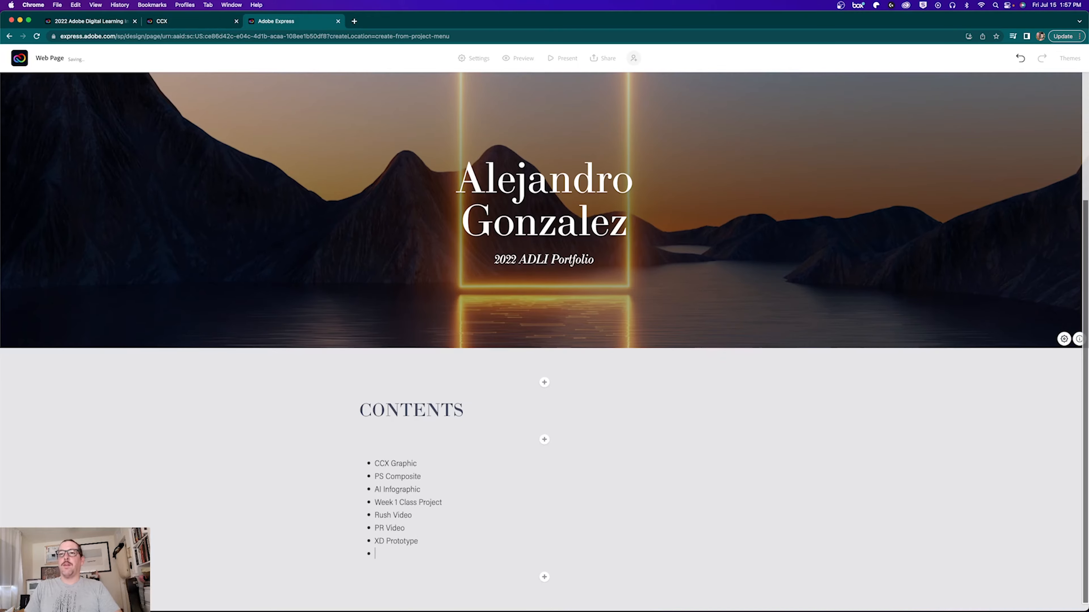
type("Week 2 Class Project")
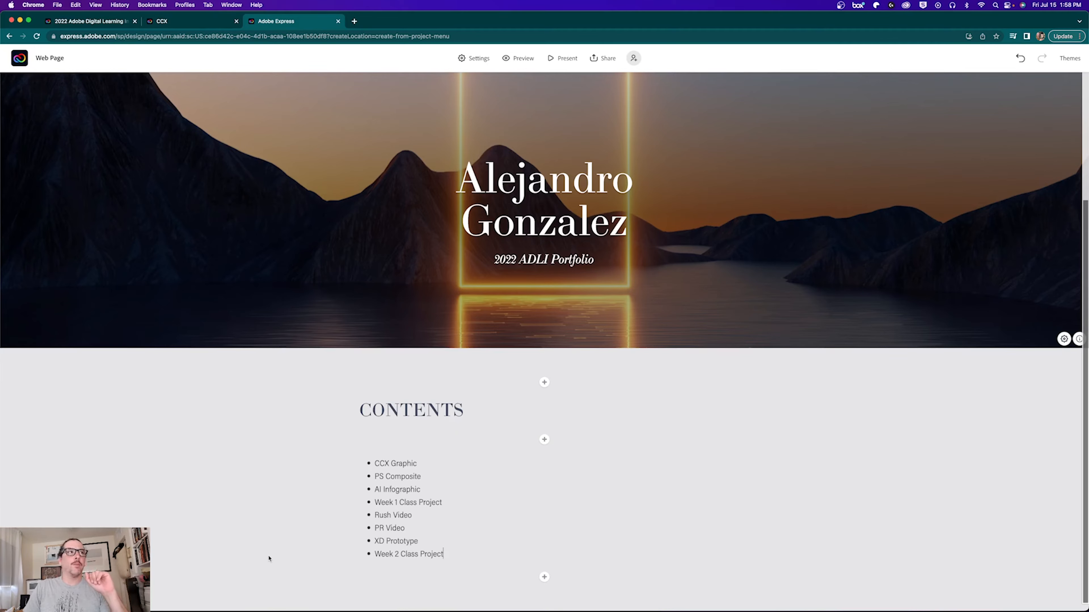
key("Return")
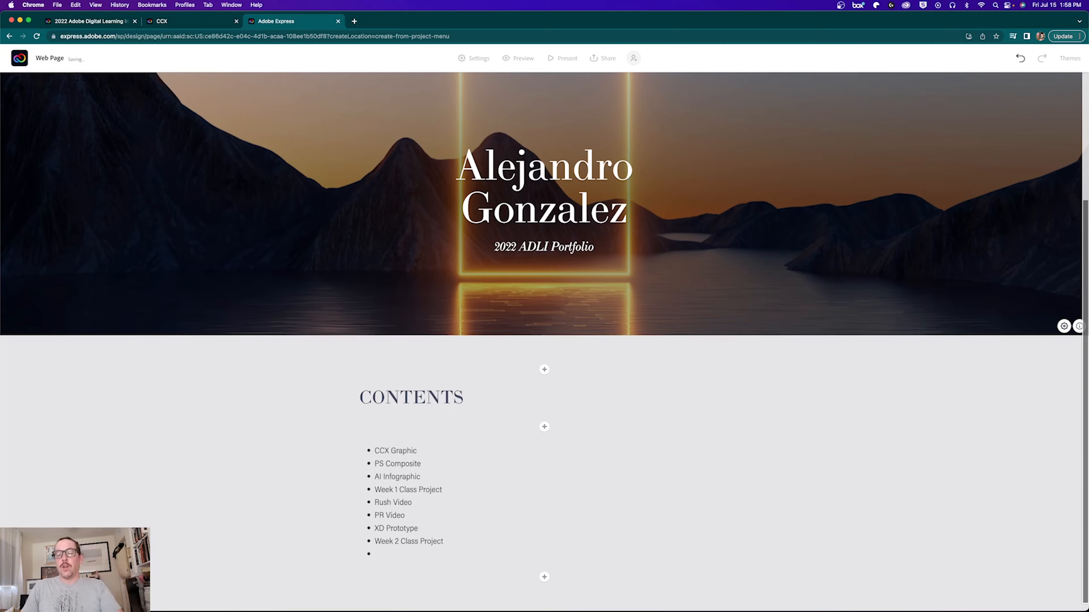
type("Adobe EdEx Profile")
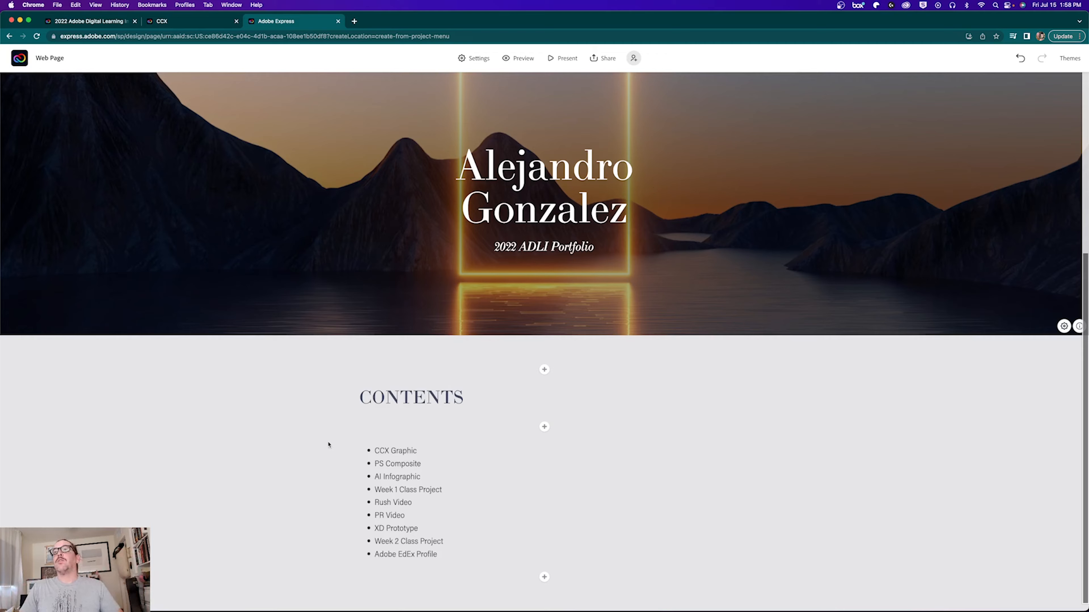
left_click(543, 429)
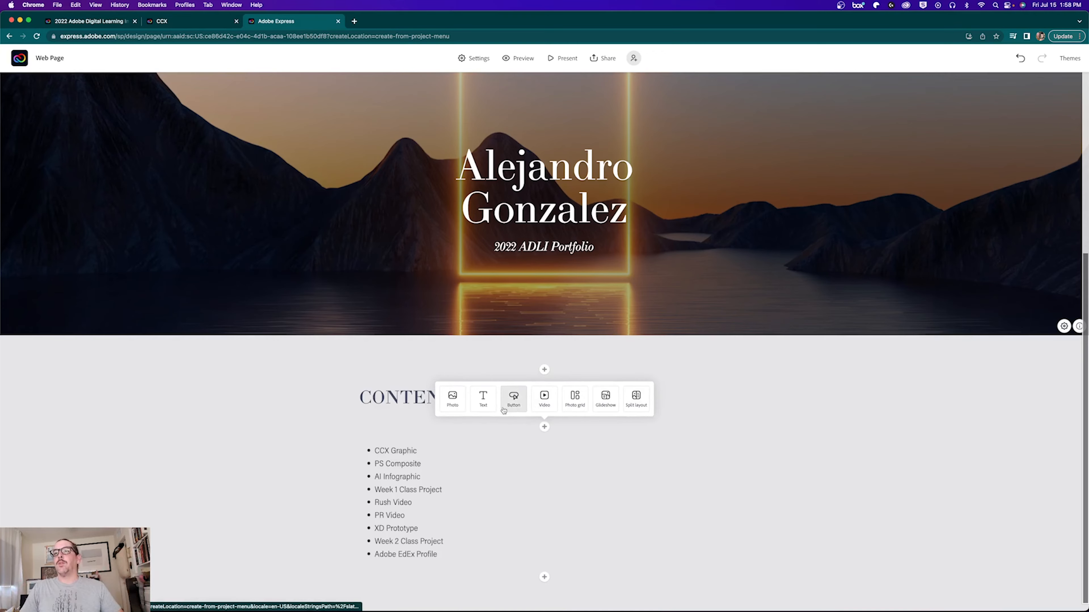
Step: Insert the stock ice cream photo between the cover banner and the CONTENTS heading
left_click(470, 446)
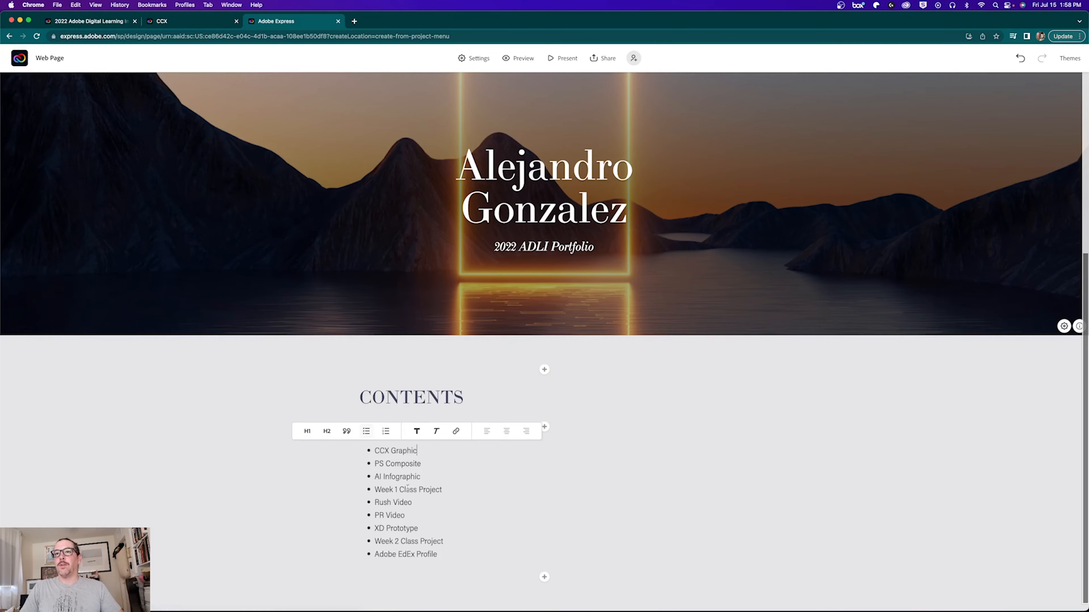
left_click(395, 490)
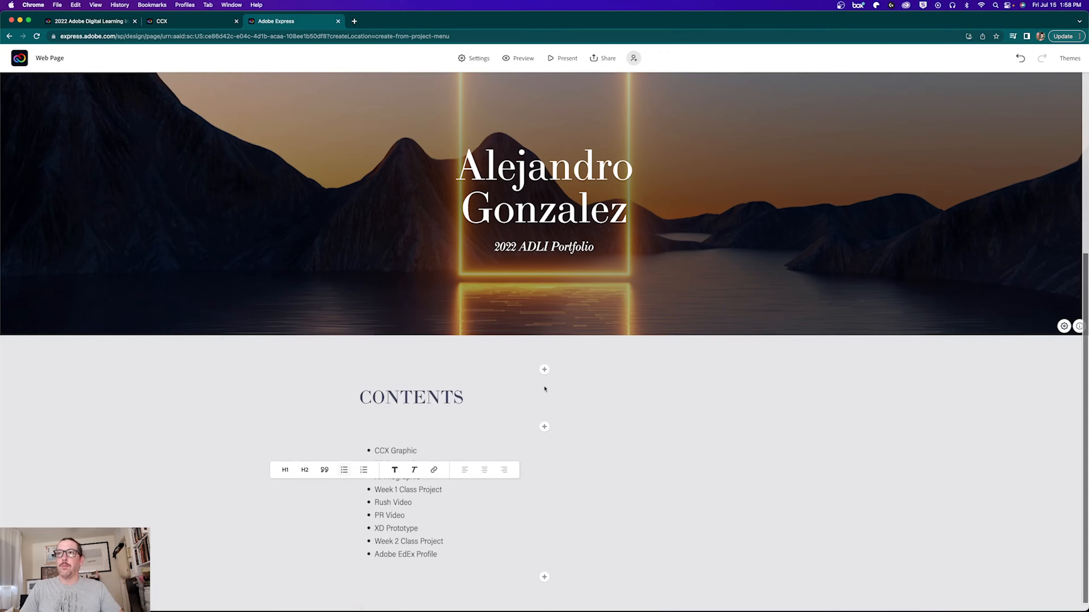
left_click(363, 396)
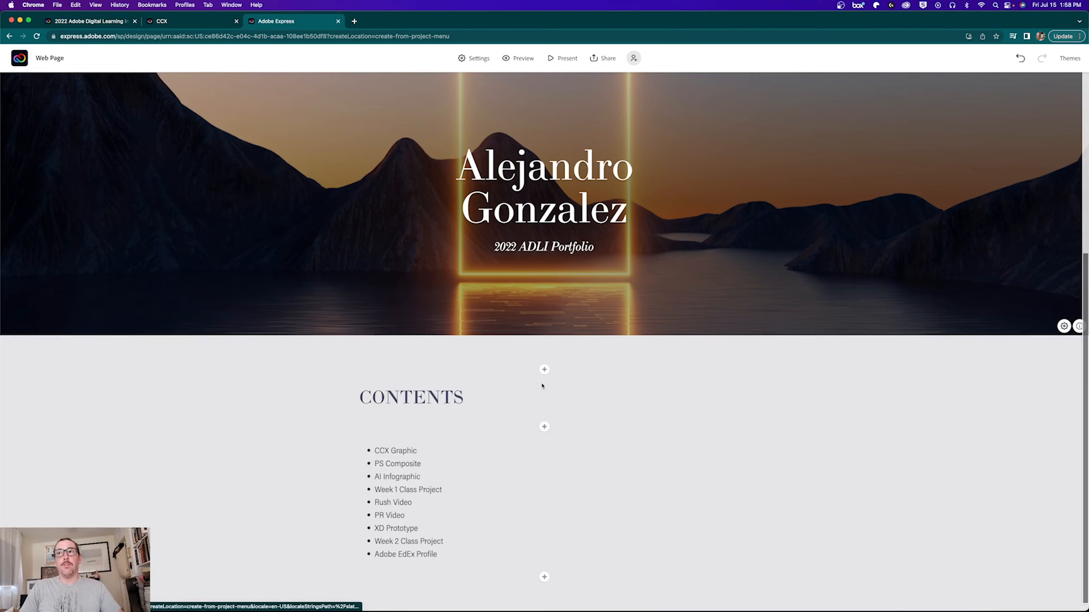
left_click(544, 369)
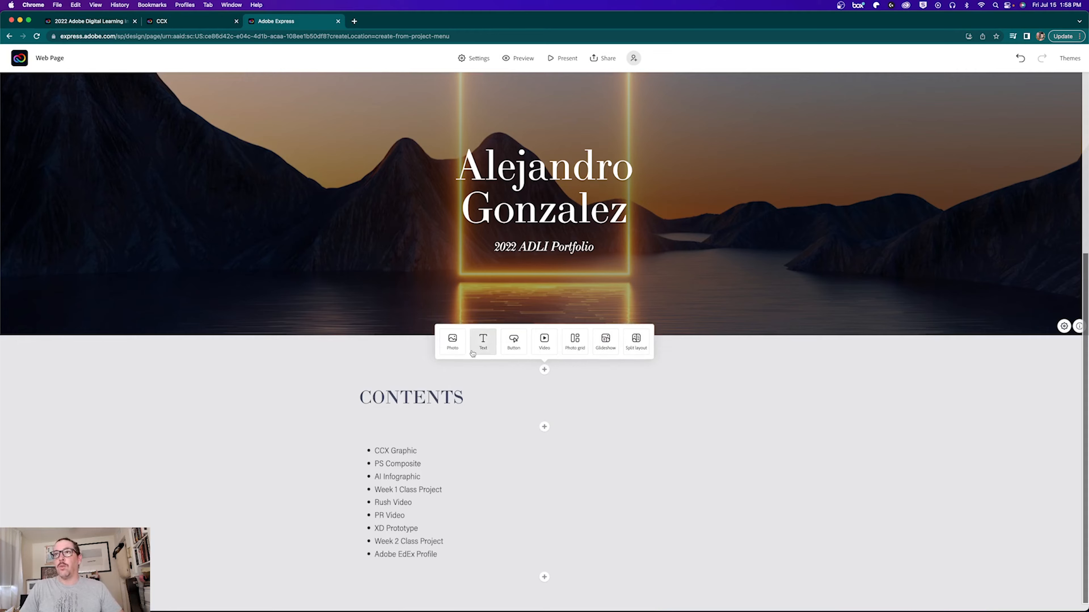
left_click(454, 343)
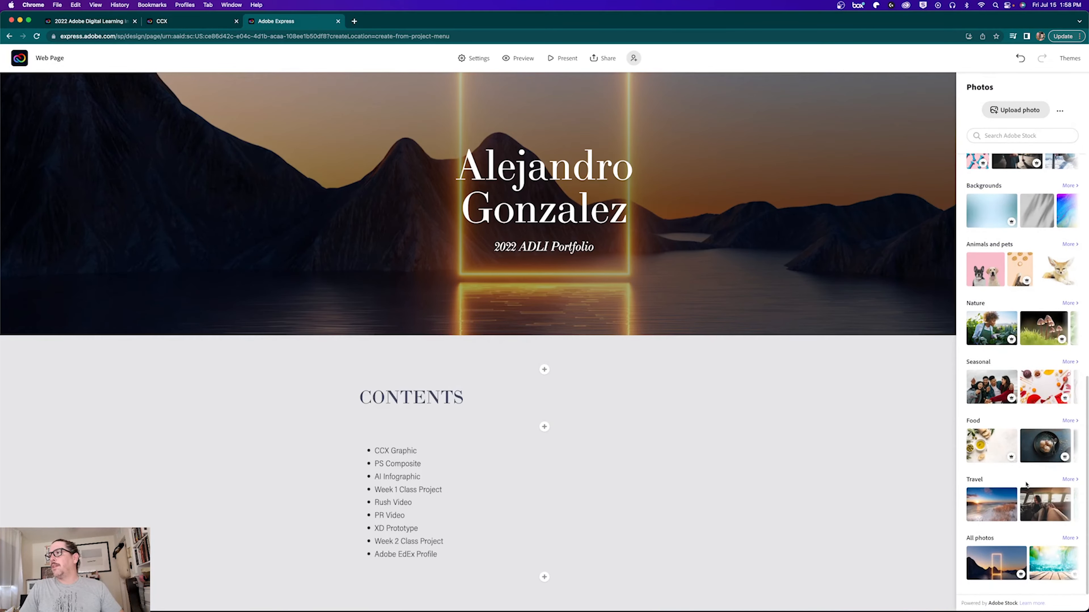
left_click(1046, 447)
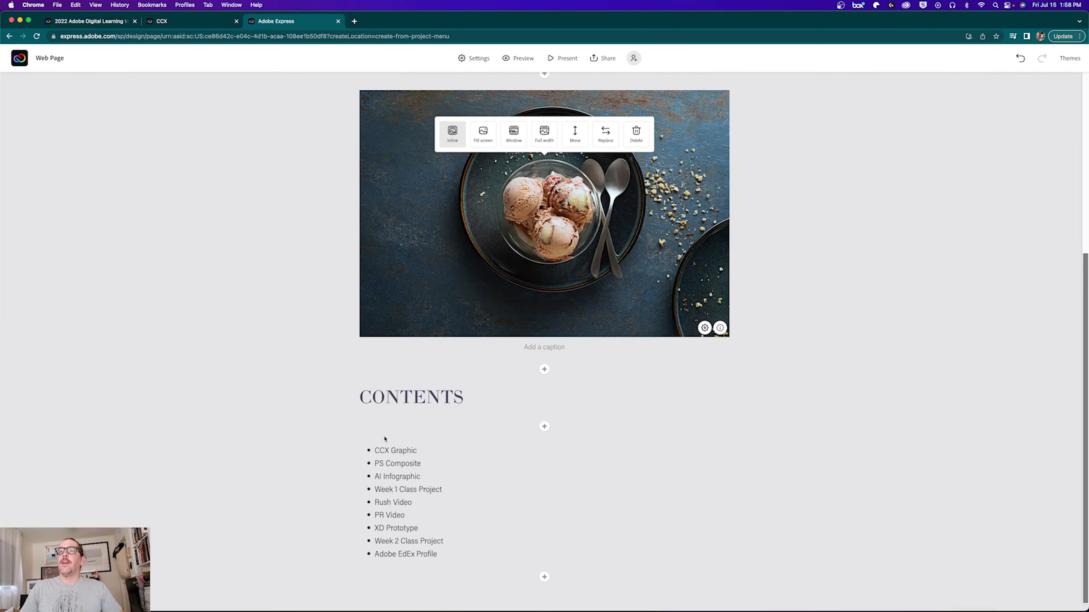
scroll(391, 403, "up", 7)
scroll(461, 416, "down", 3)
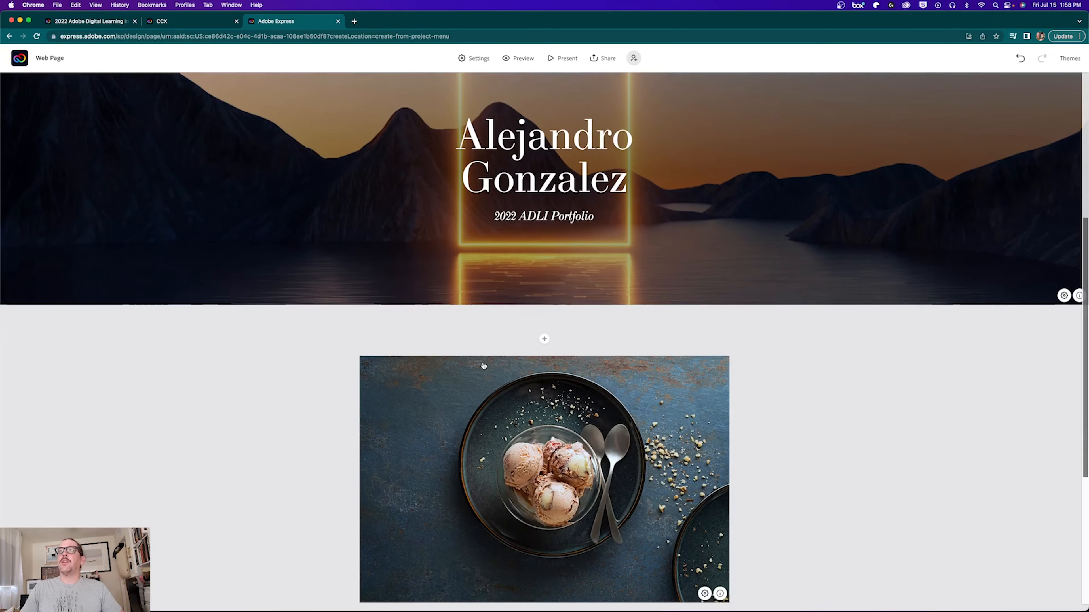
scroll(499, 182, "down", 4)
left_click(381, 403)
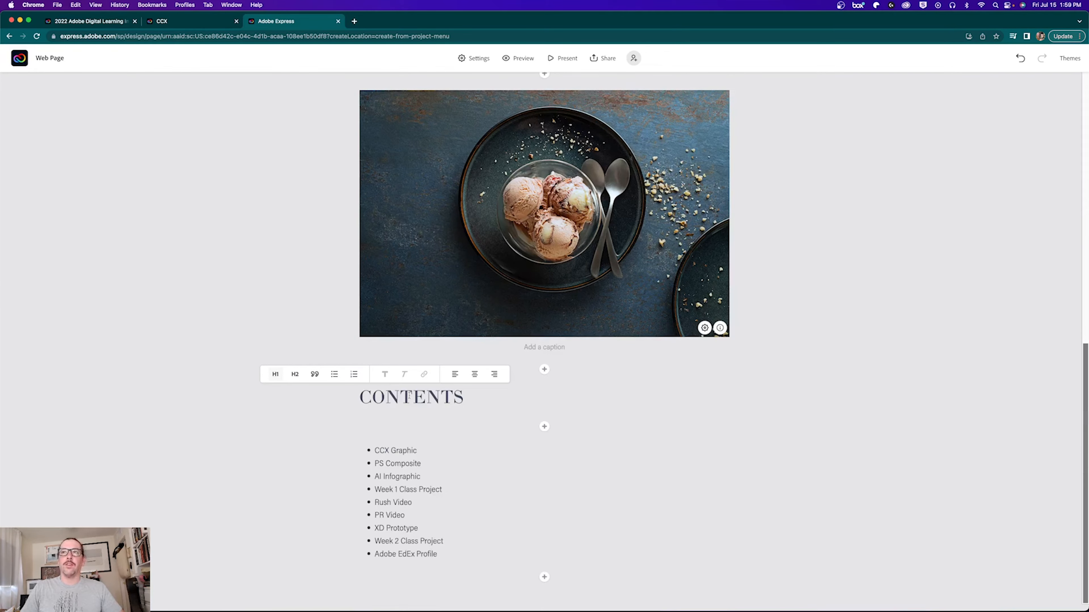
Step: Centre the CONTENTS heading on the page
left_click(474, 374)
left_click(418, 472)
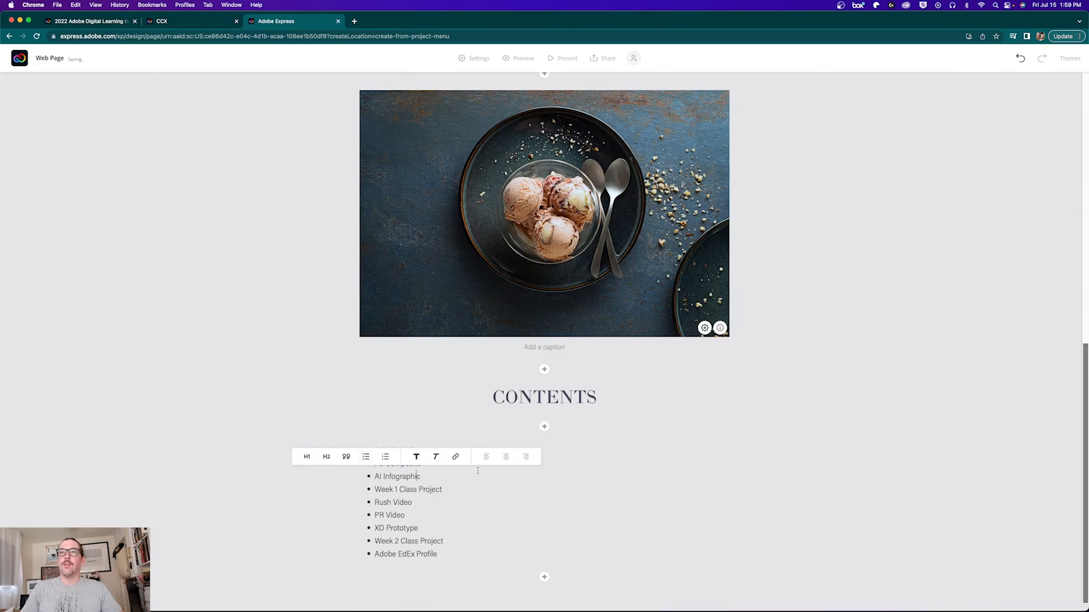
left_click(380, 500)
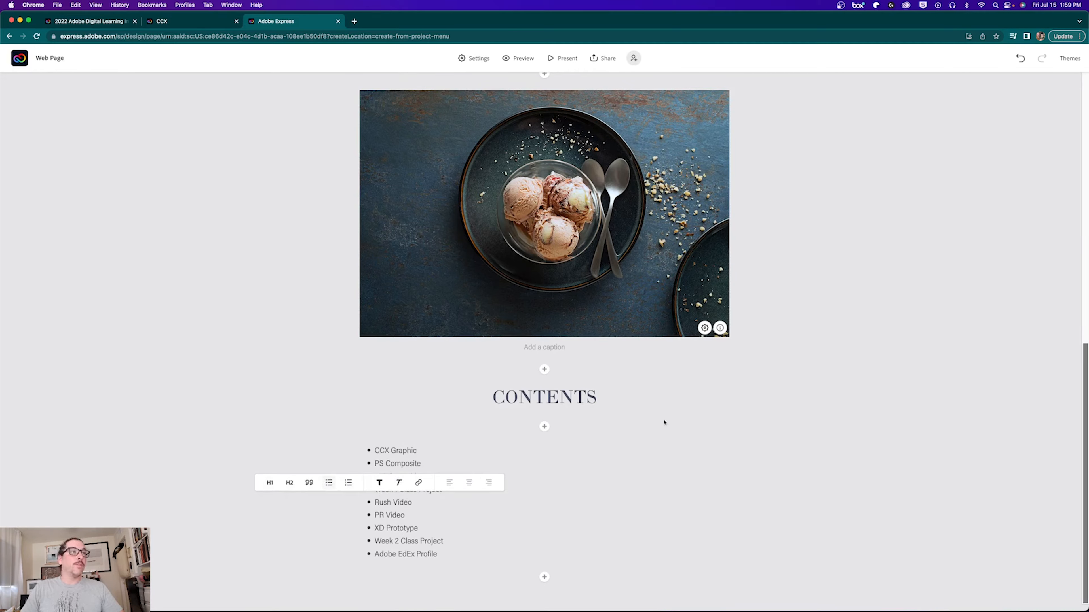
left_click(355, 455)
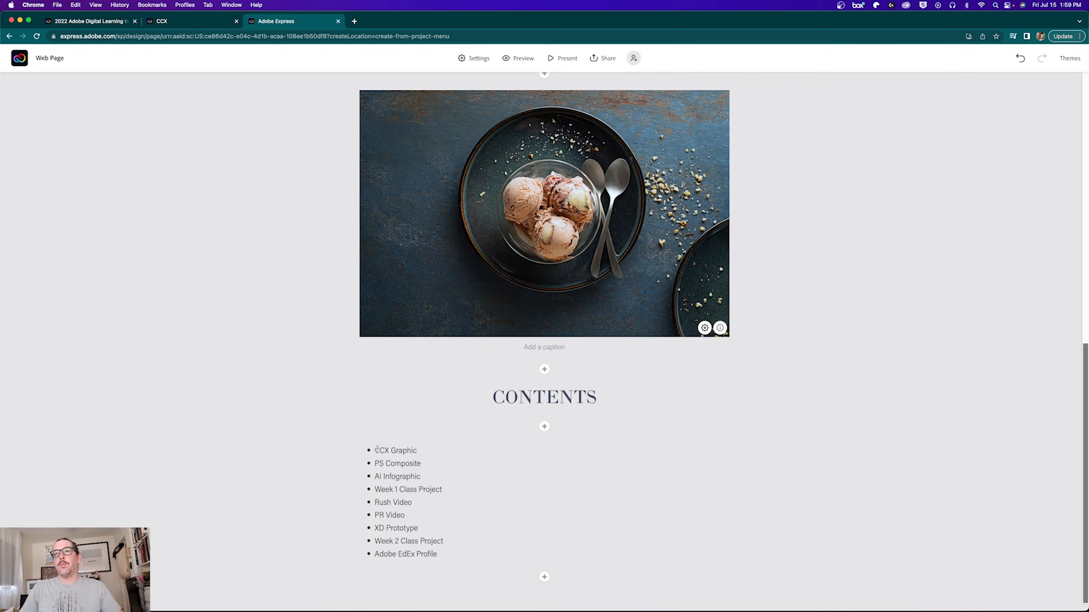
Step: Add a split layout block with empty image and content halves below the contents list
left_click(544, 577)
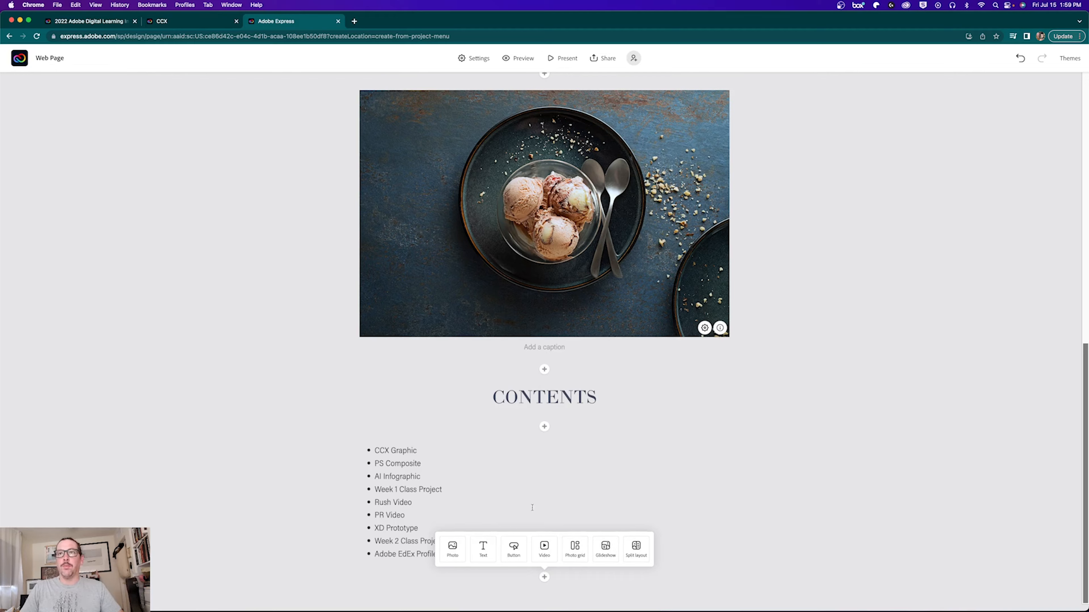
left_click(442, 397)
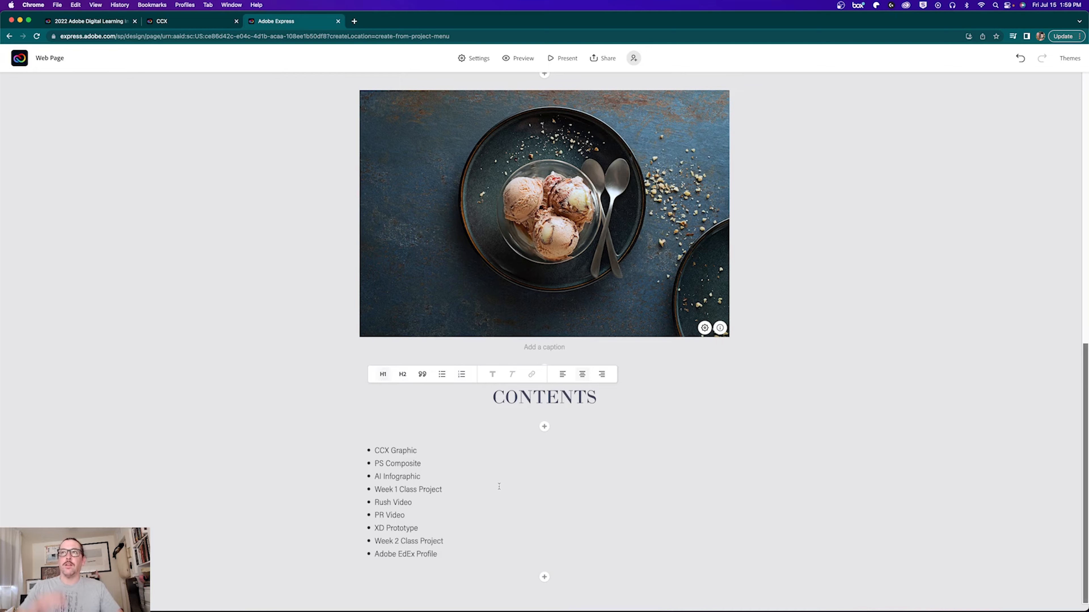
left_click(545, 577)
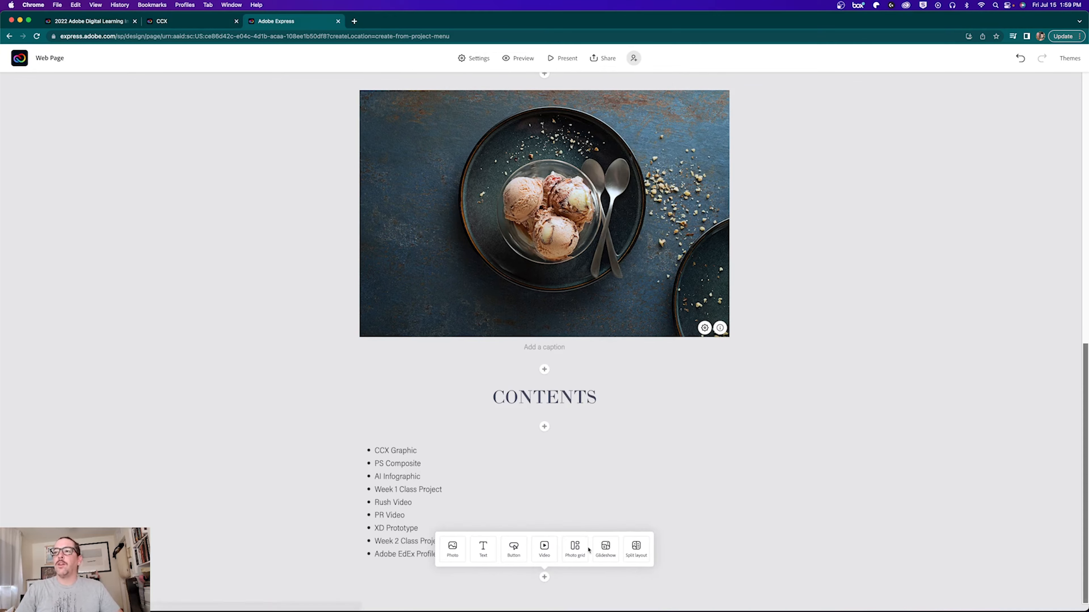
left_click(637, 551)
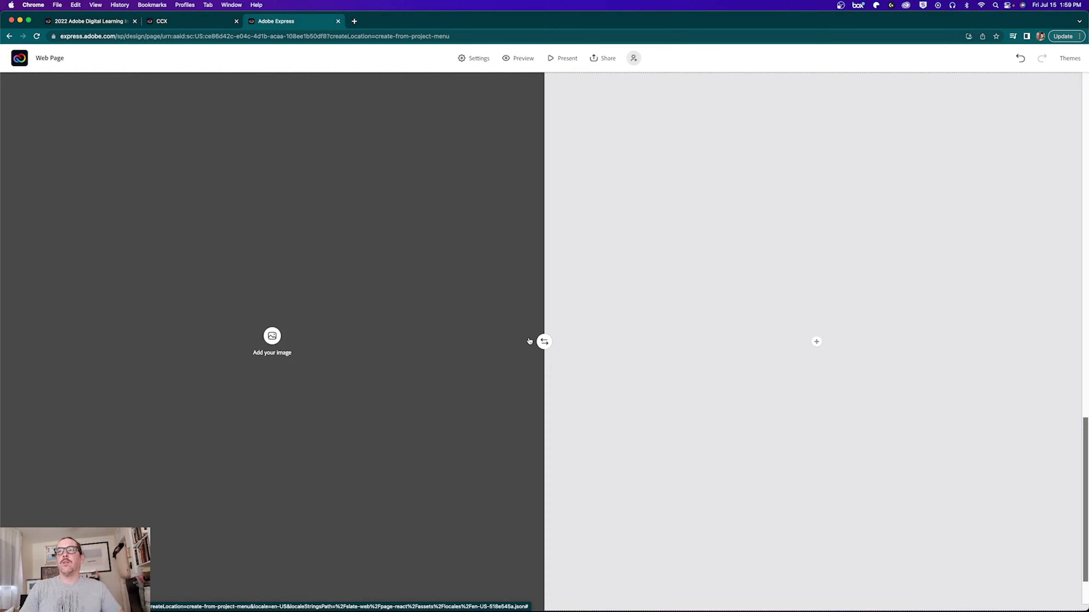
Step: Fill the split layout's left image half with the Nature stock photo of mushrooms in moss
left_click(544, 341)
left_click(543, 341)
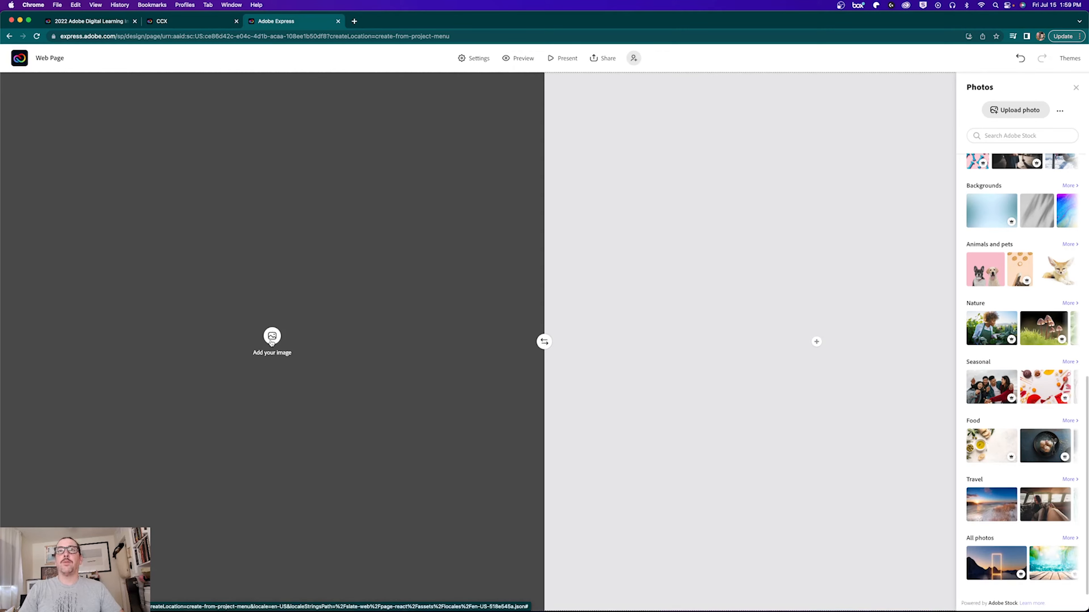
left_click(986, 114)
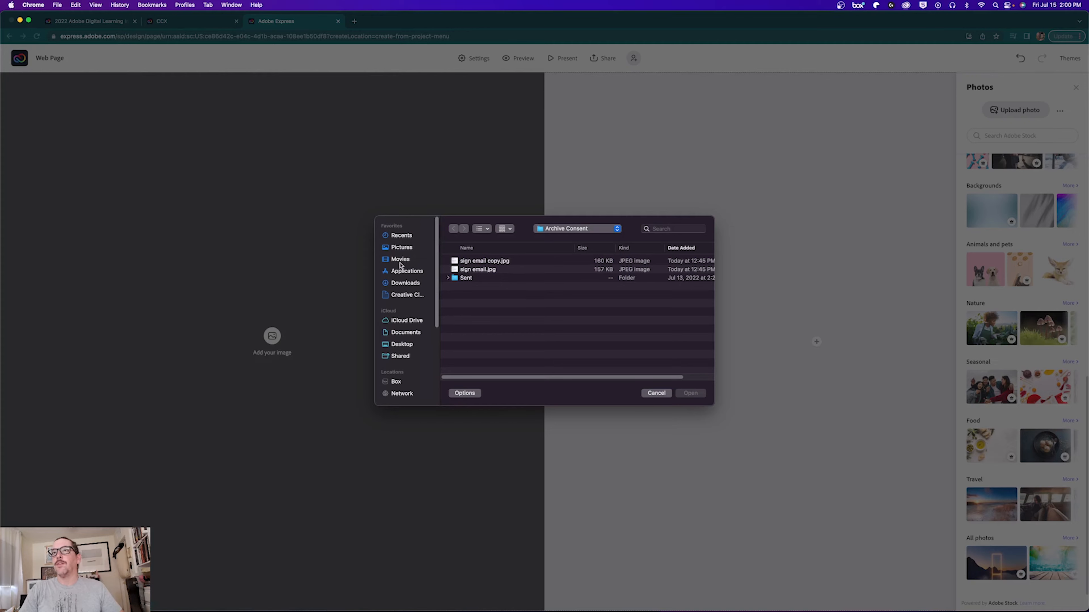
left_click(402, 344)
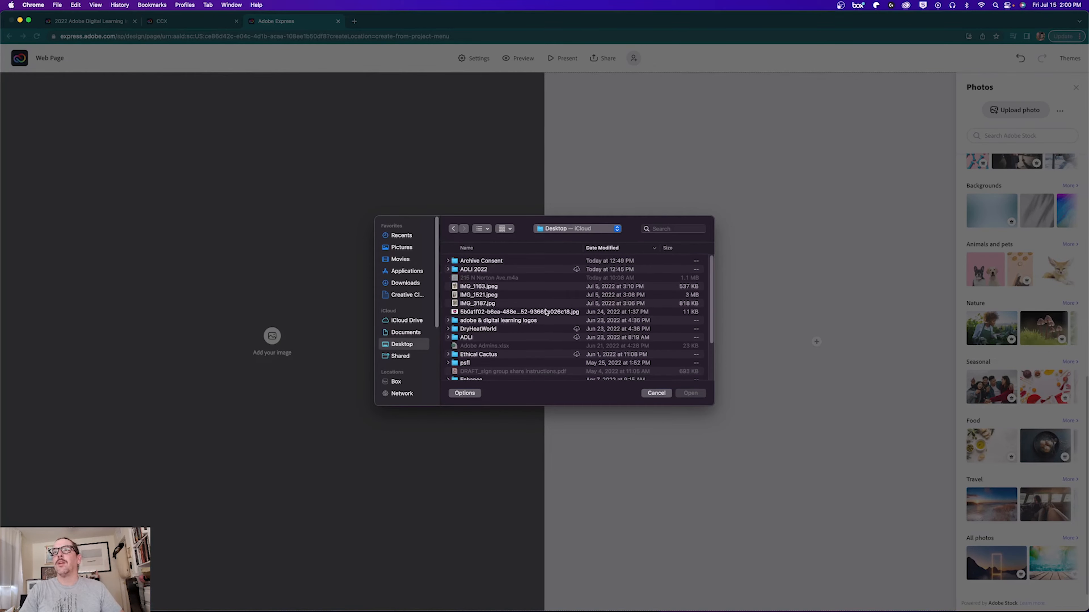
left_click(649, 394)
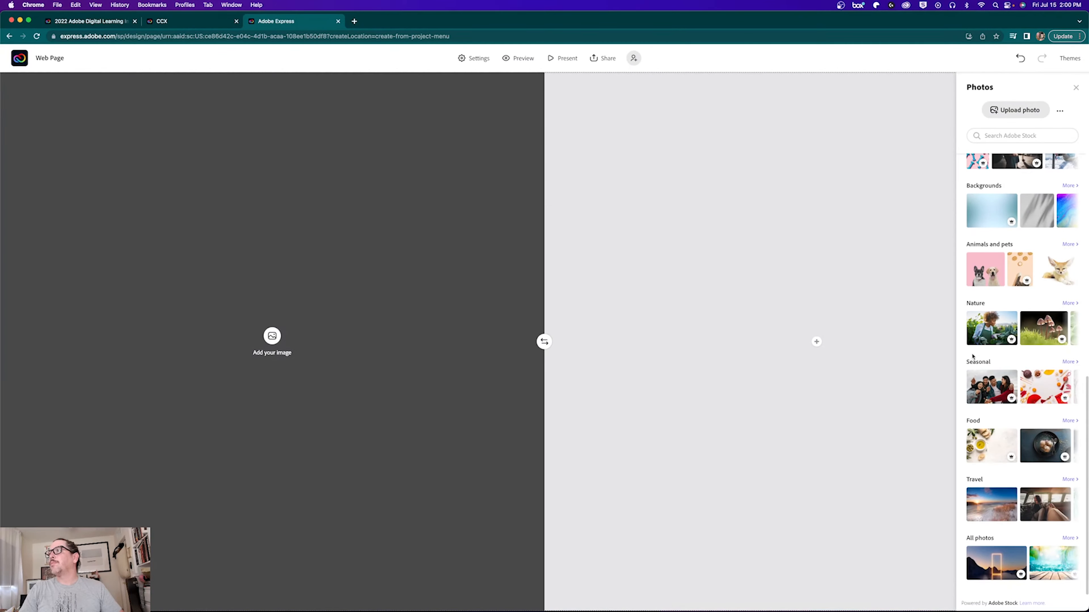
left_click(1035, 340)
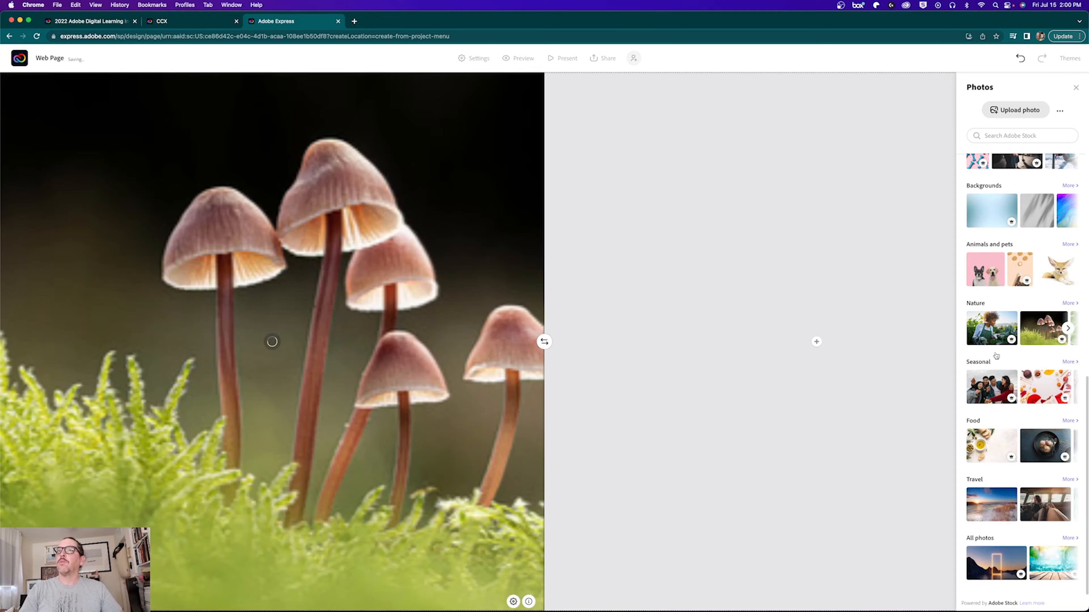
left_click(815, 341)
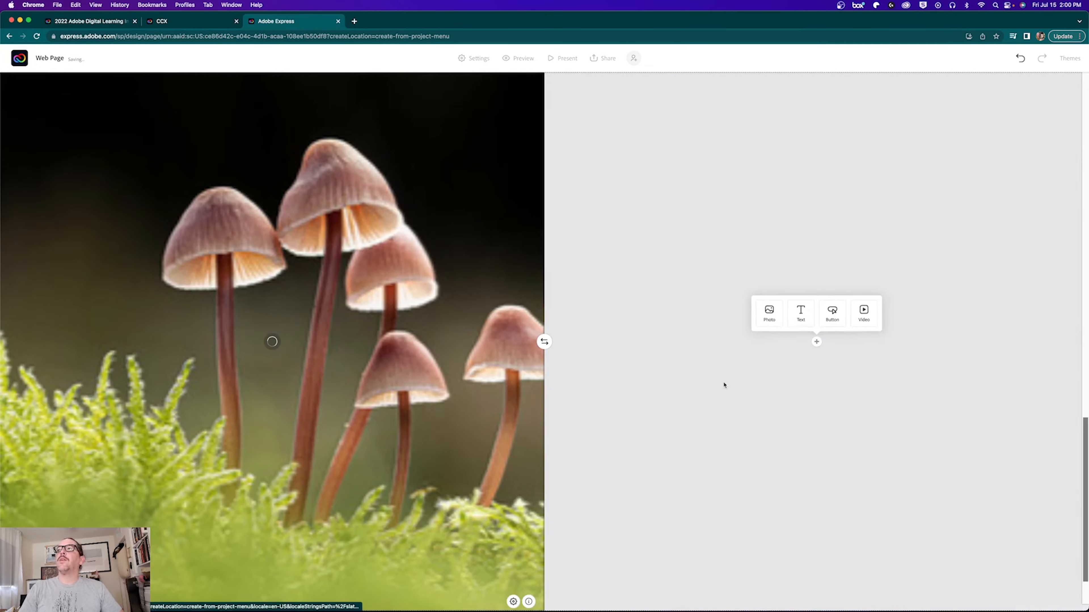
Step: Add the heading CCX PROJECT to the right half with a photo block below it
left_click(801, 312)
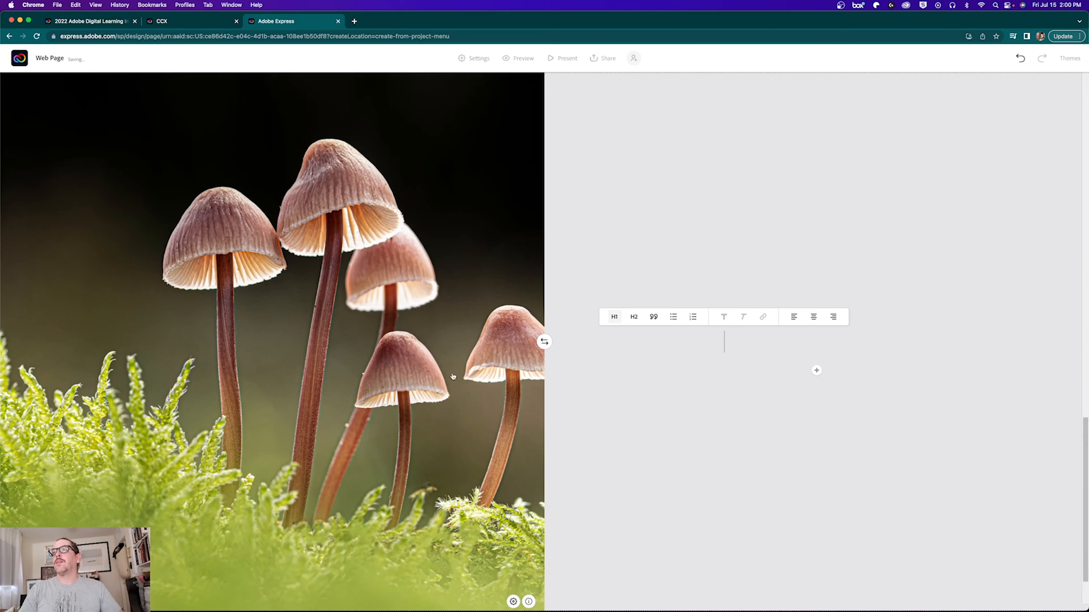
type("CCX")
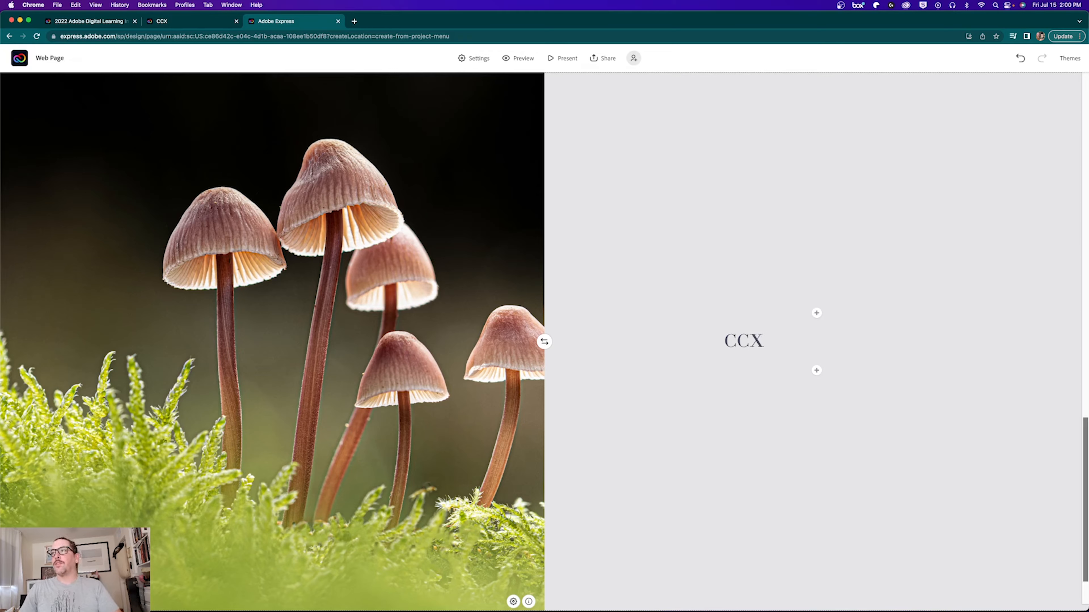
type(" PROJECT")
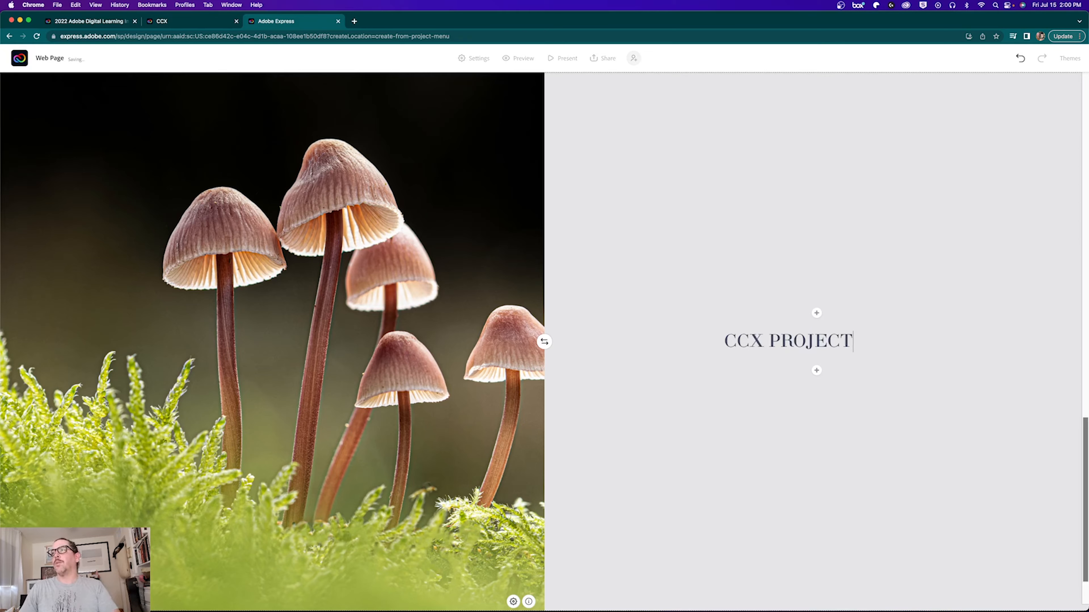
left_click(816, 372)
left_click(769, 343)
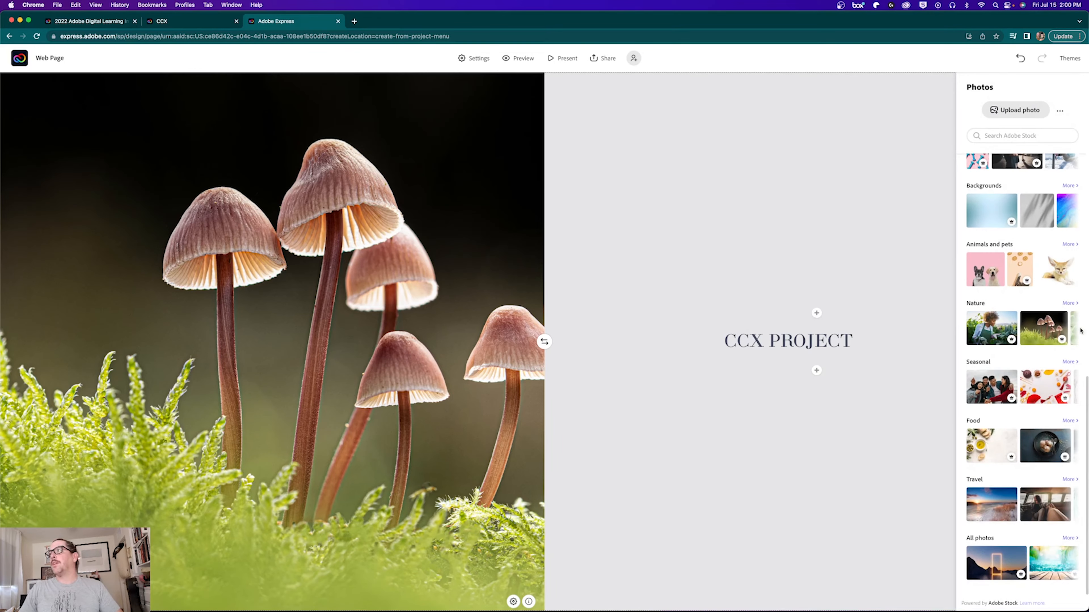
Step: Upload the bike photo IMG_1521.jpeg from the Desktop into the photo block
left_click(1015, 110)
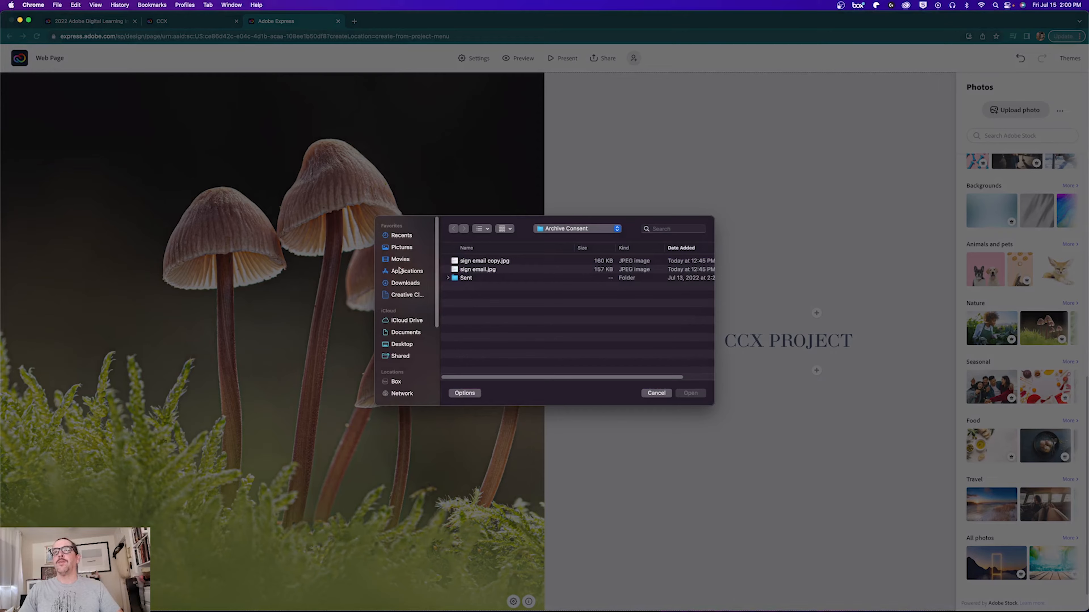
left_click(399, 346)
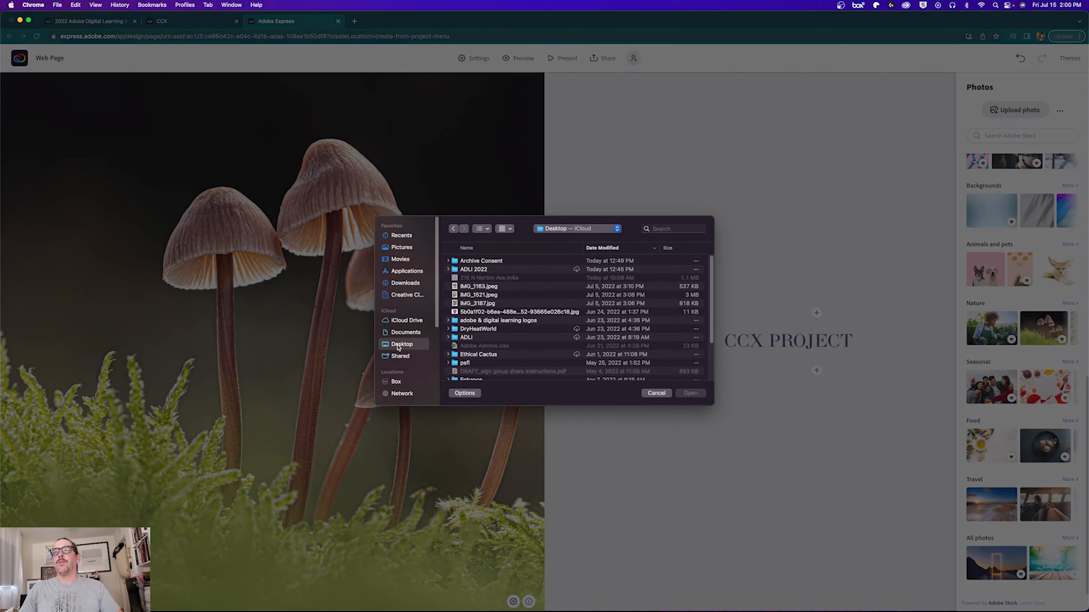
left_click(464, 303)
key("space")
key("space")
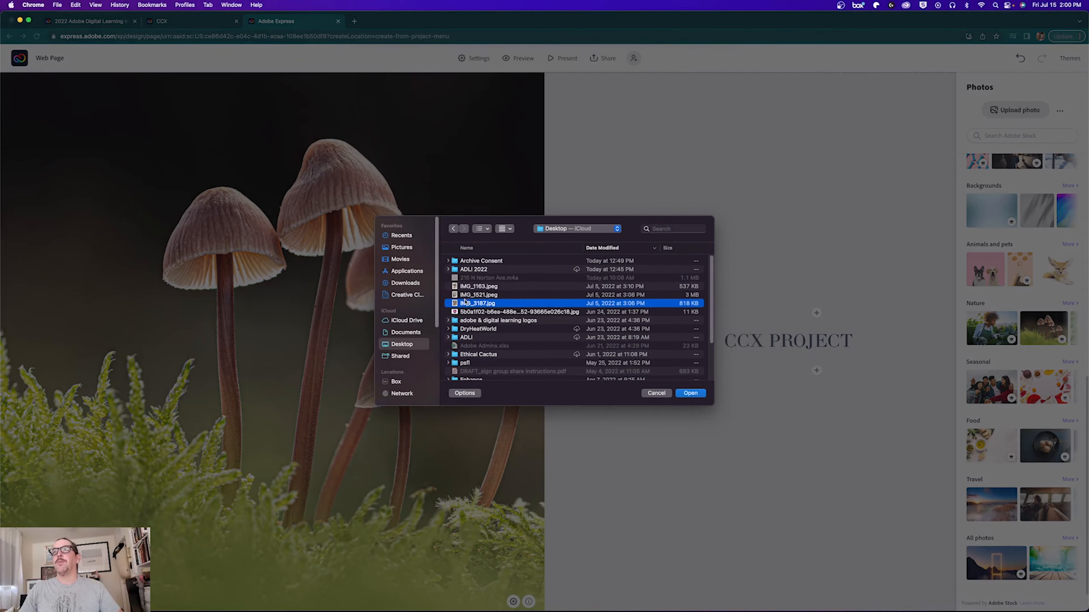
left_click(466, 296)
left_click(690, 393)
Step: Add the paragraph 'HEre are my thoughts bout my CCX Graphic that I created.' below the photo
scroll(816, 386, "down", 2)
left_click(816, 393)
left_click(797, 413)
type("HEre are my thought")
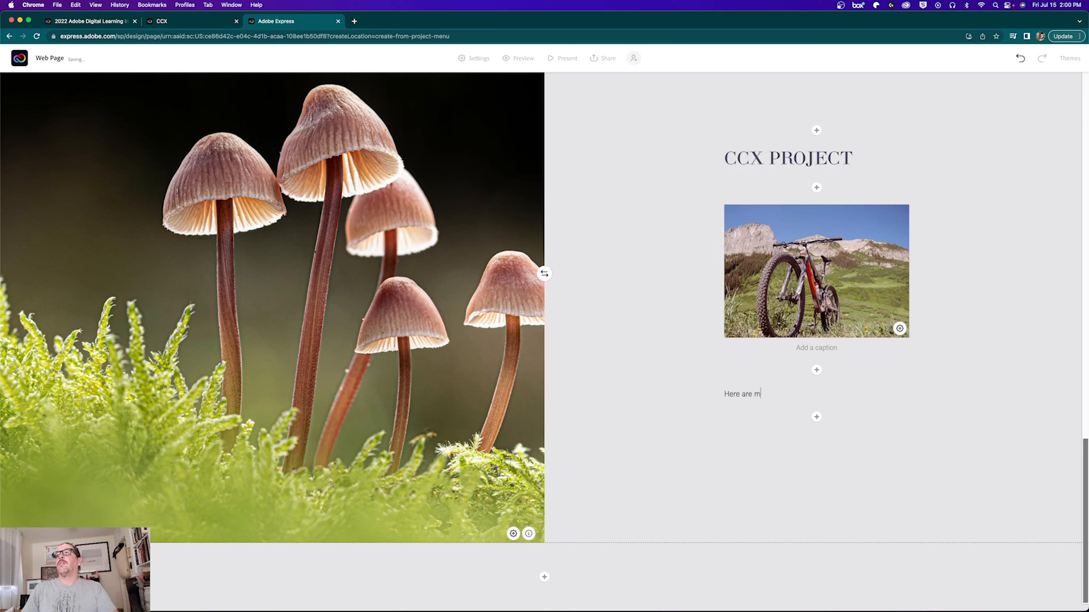
type("s bout my CCX Graphic that I ")
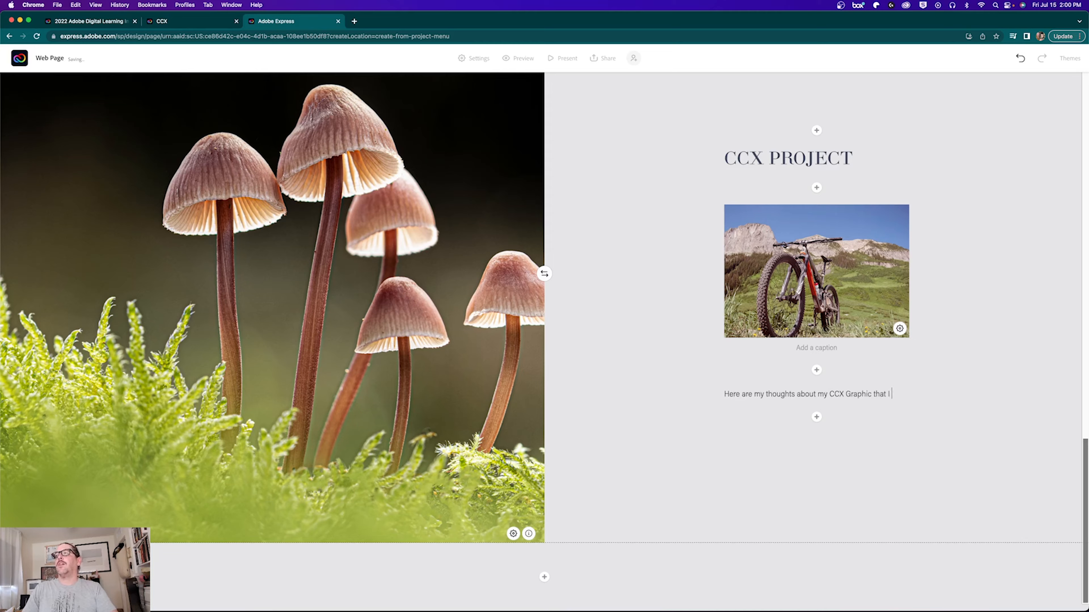
type("created.")
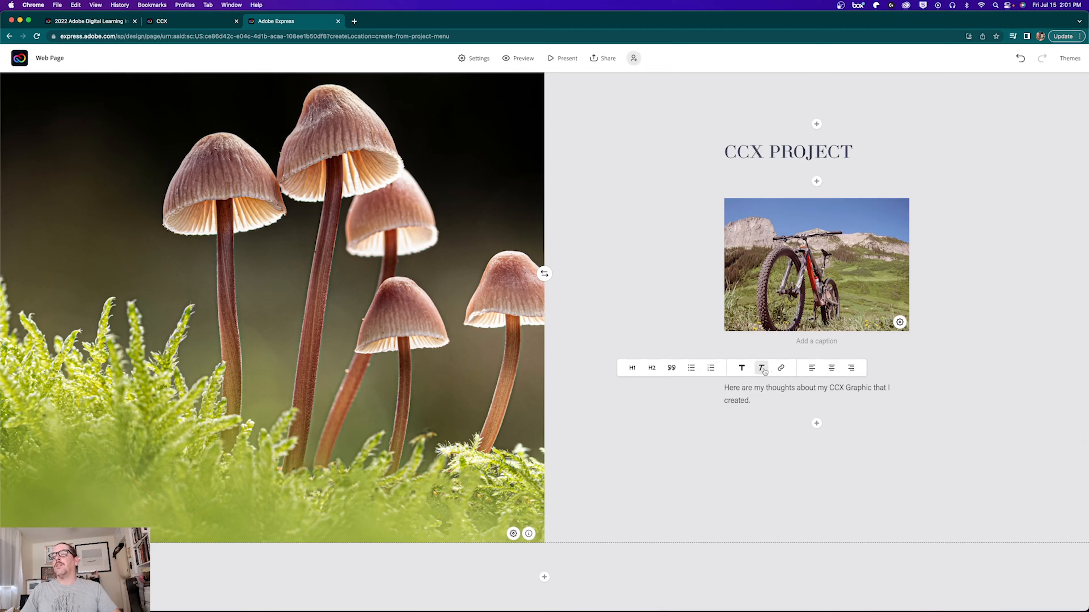
Step: Italicize the paragraph and make the word 'thoughts' bold
left_click_drag(760, 398, 722, 383)
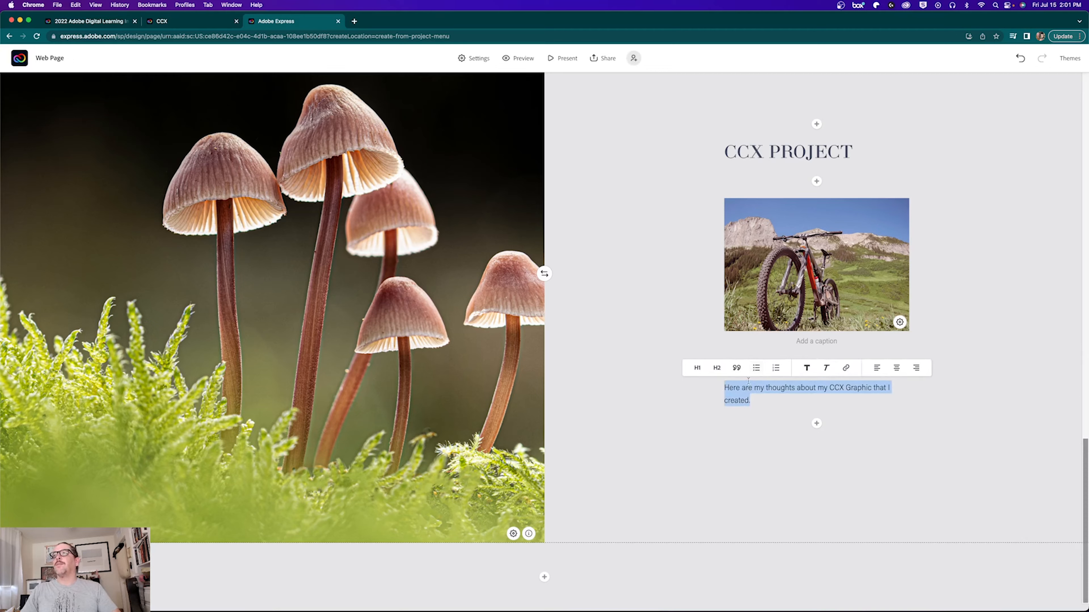
left_click(825, 368)
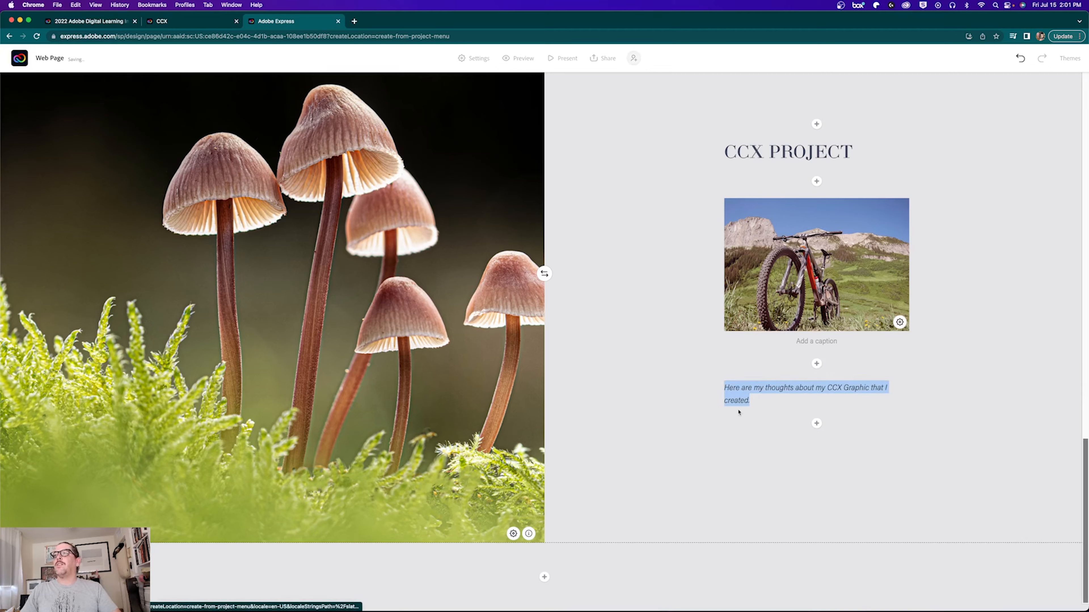
left_click_drag(738, 401, 724, 401)
left_click(764, 391)
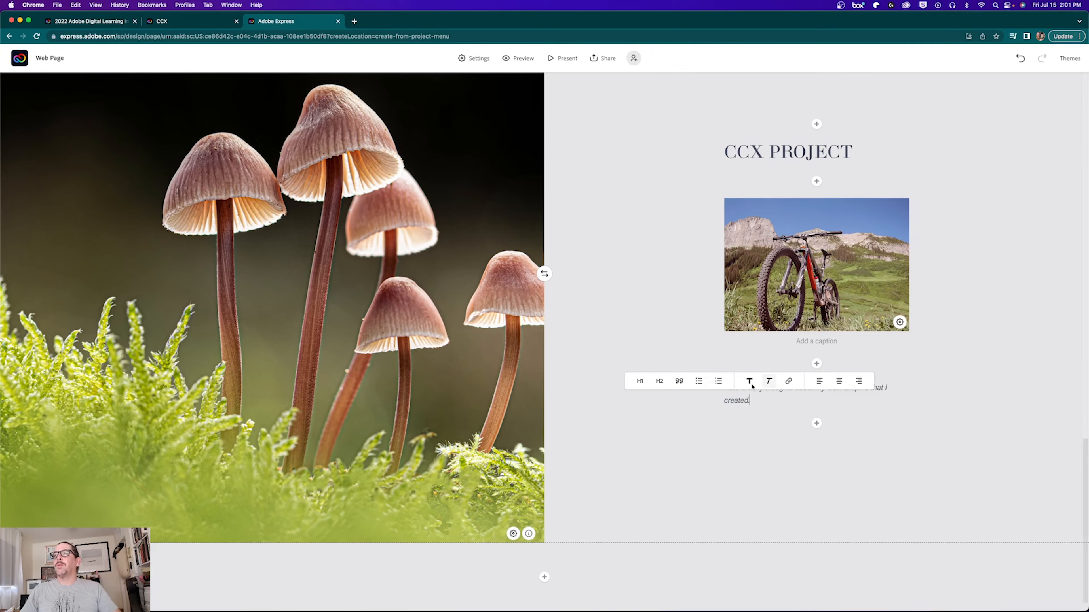
scroll(691, 343, "up", 2)
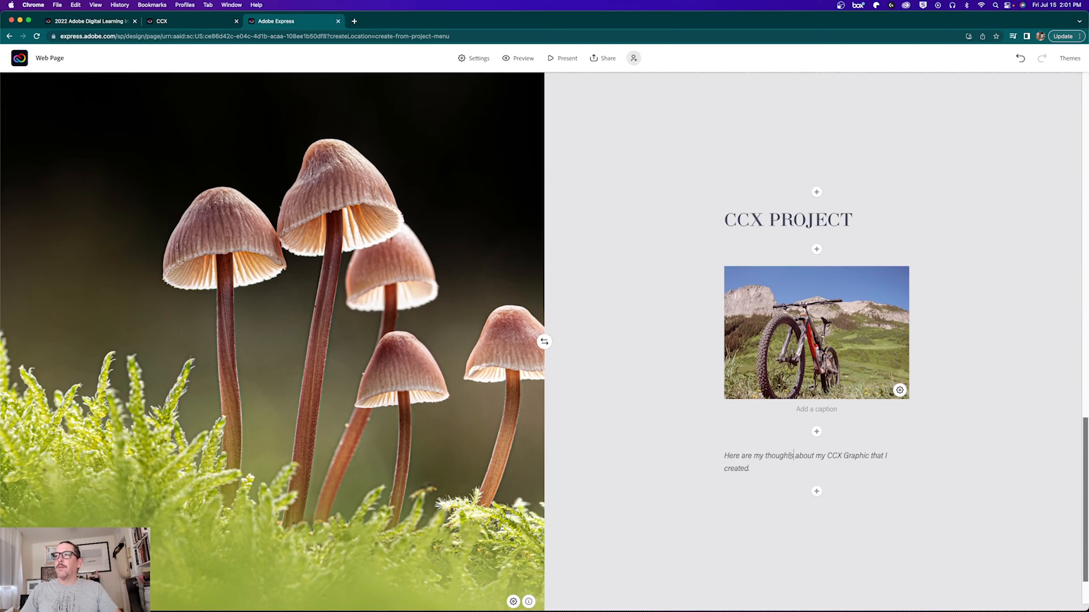
left_click_drag(793, 455, 767, 456)
left_click(779, 436)
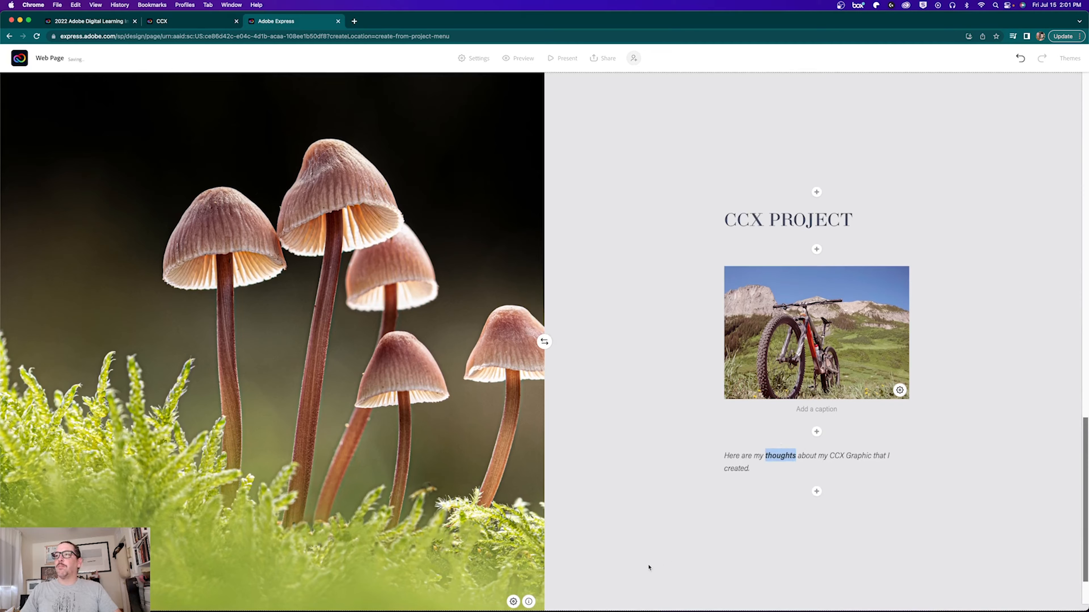
left_click(843, 464)
Step: Link the words 'CCX Graphic' to a Google web address, then dismiss the browser context menu
left_click(879, 456)
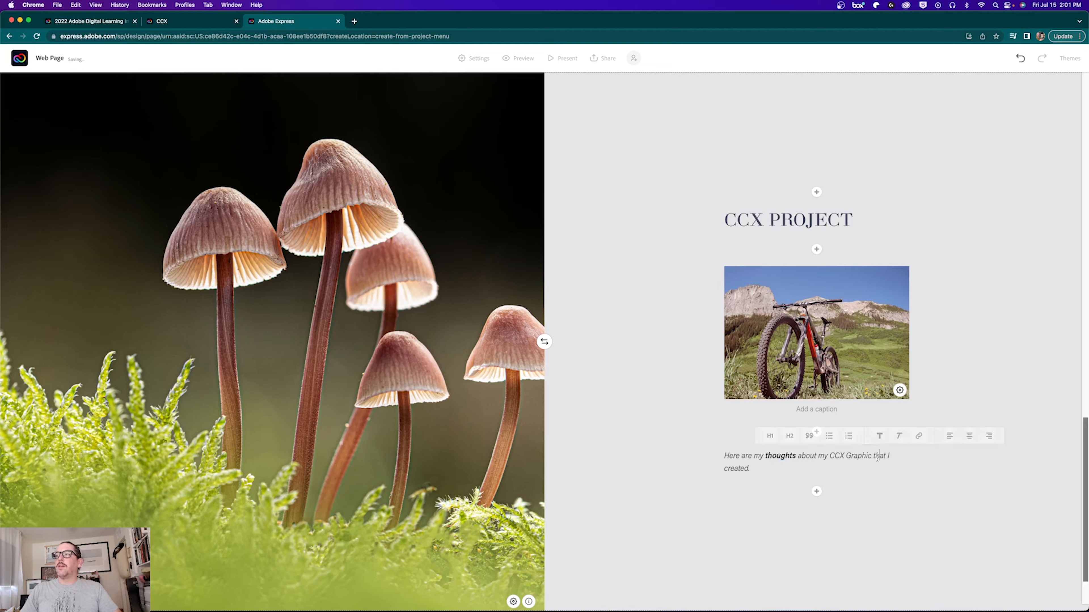
left_click_drag(872, 456, 827, 458)
left_click(872, 457)
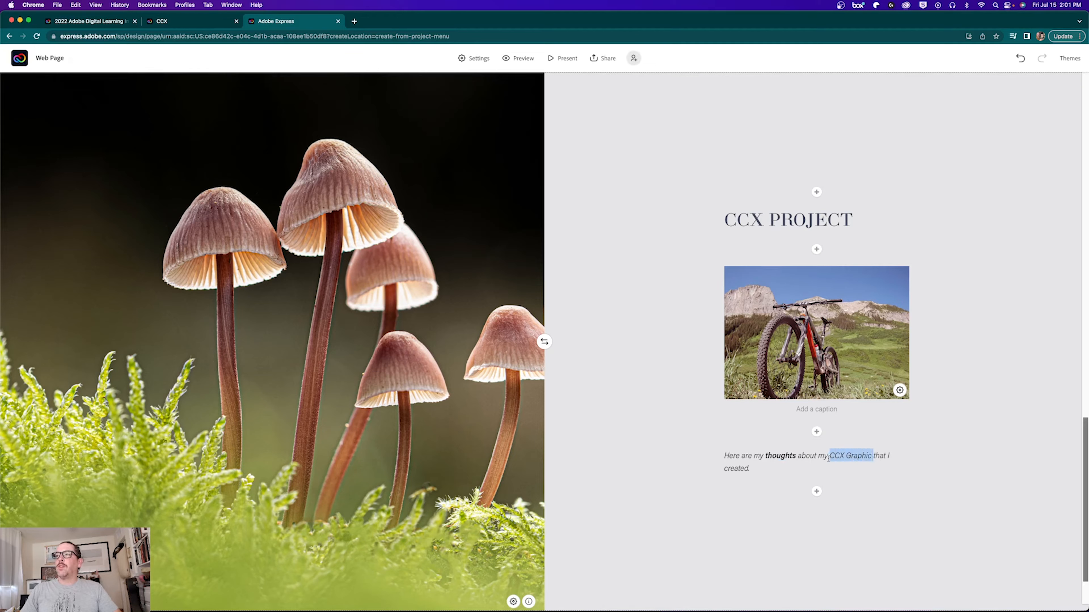
left_click(865, 437)
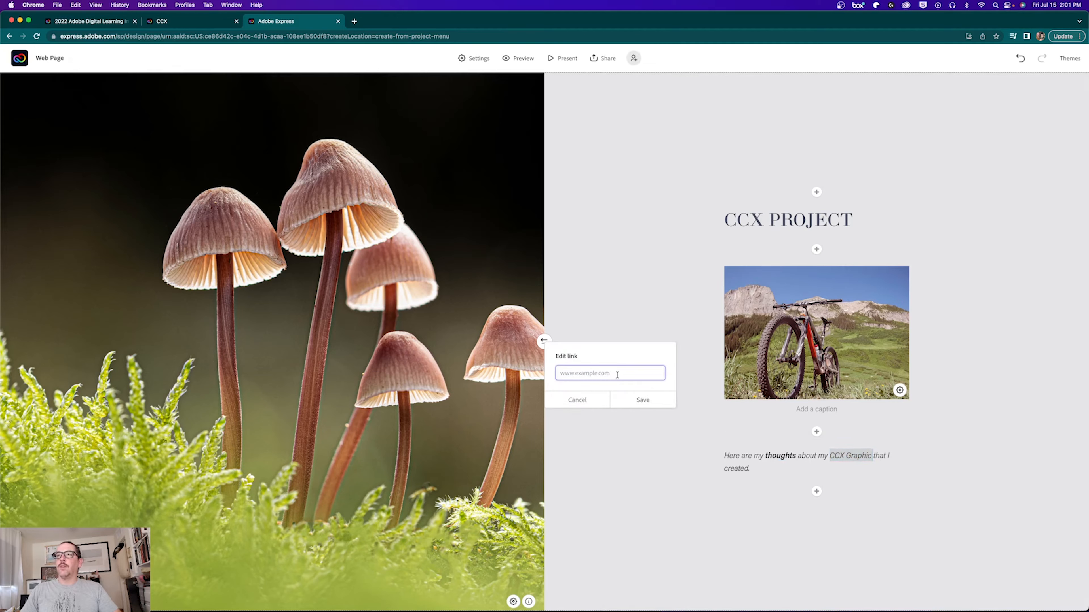
type("www.google.com")
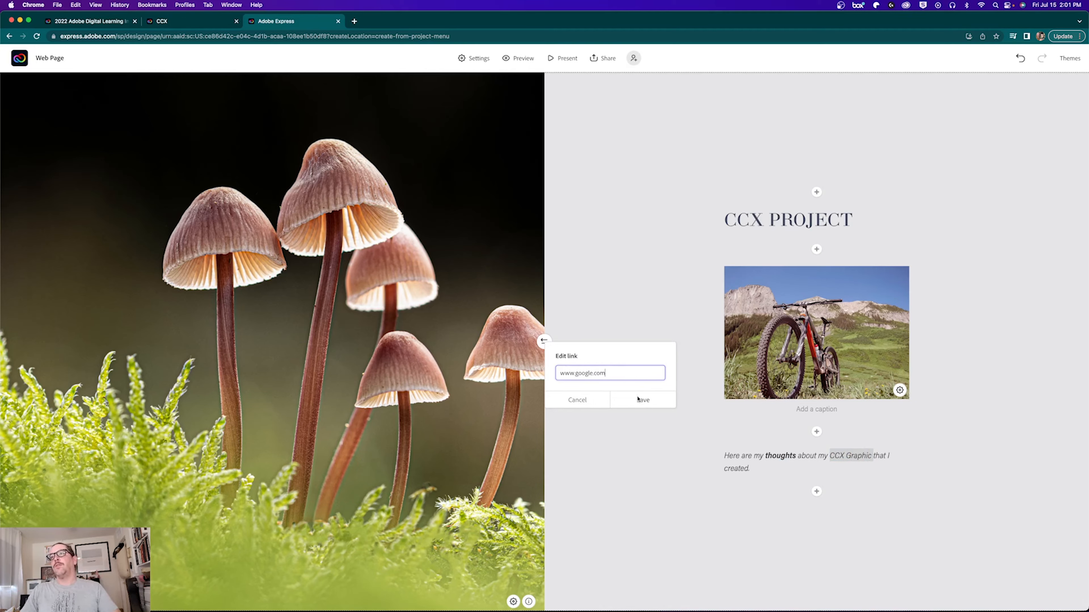
left_click(638, 399)
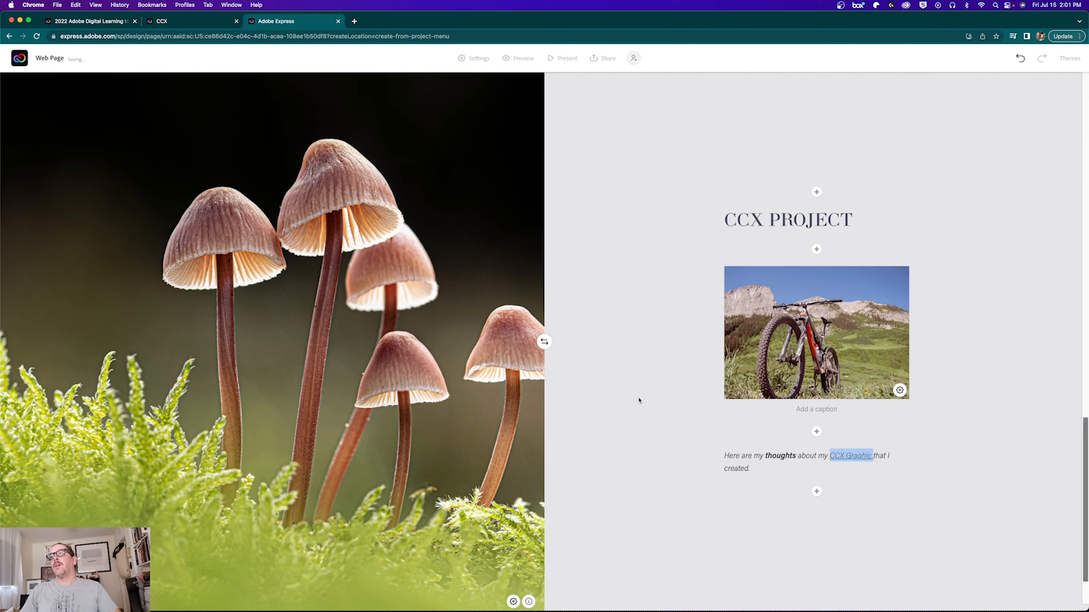
left_click(662, 474)
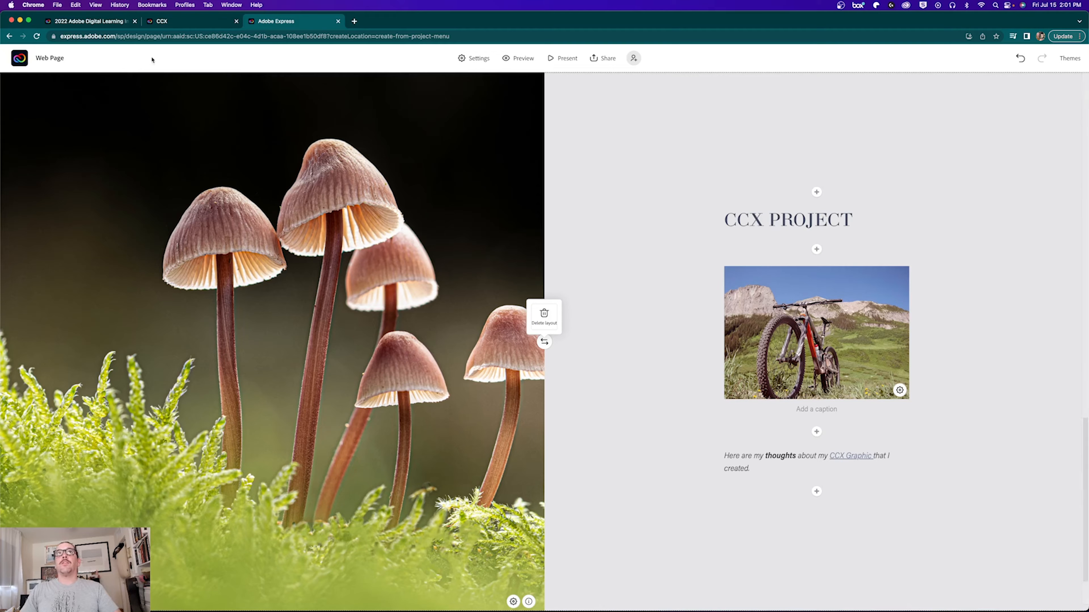
right_click(939, 55)
left_click(684, 69)
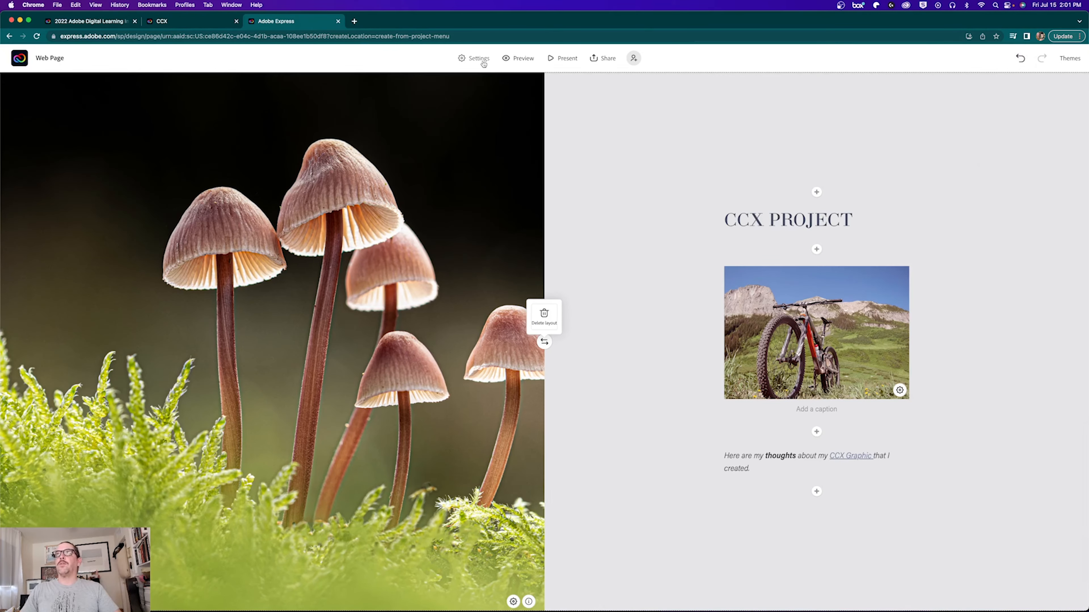
left_click(517, 62)
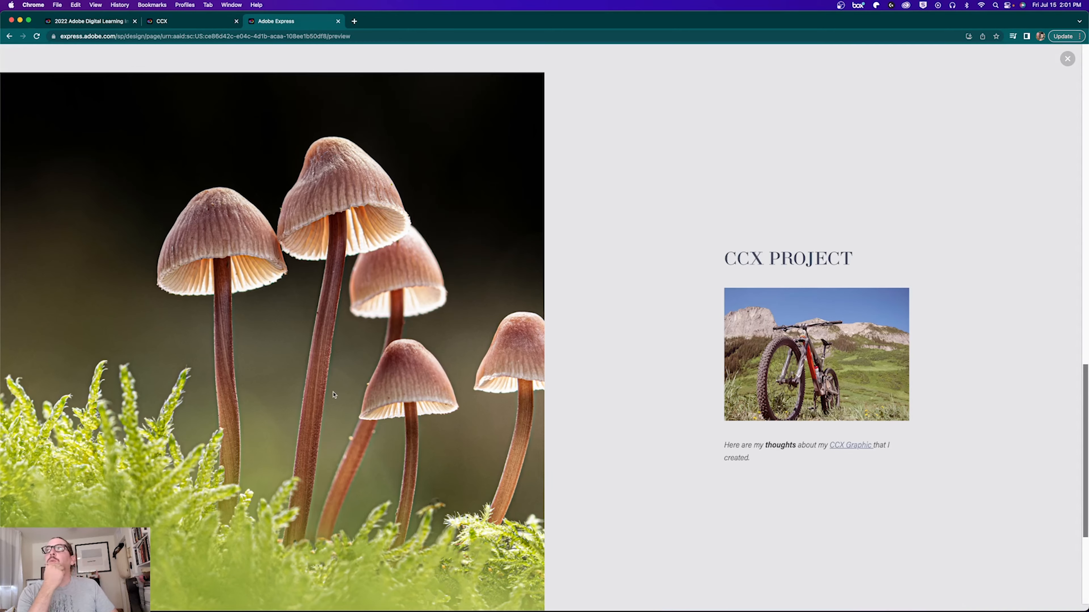
scroll(326, 377, "up", 15)
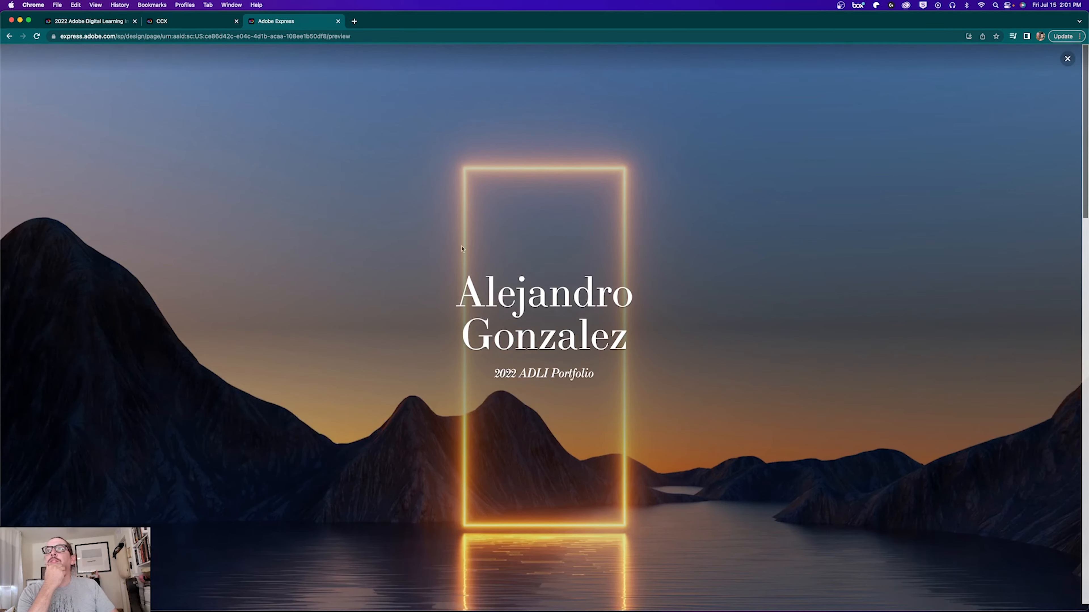
scroll(422, 332, "down", 15)
left_click(817, 370)
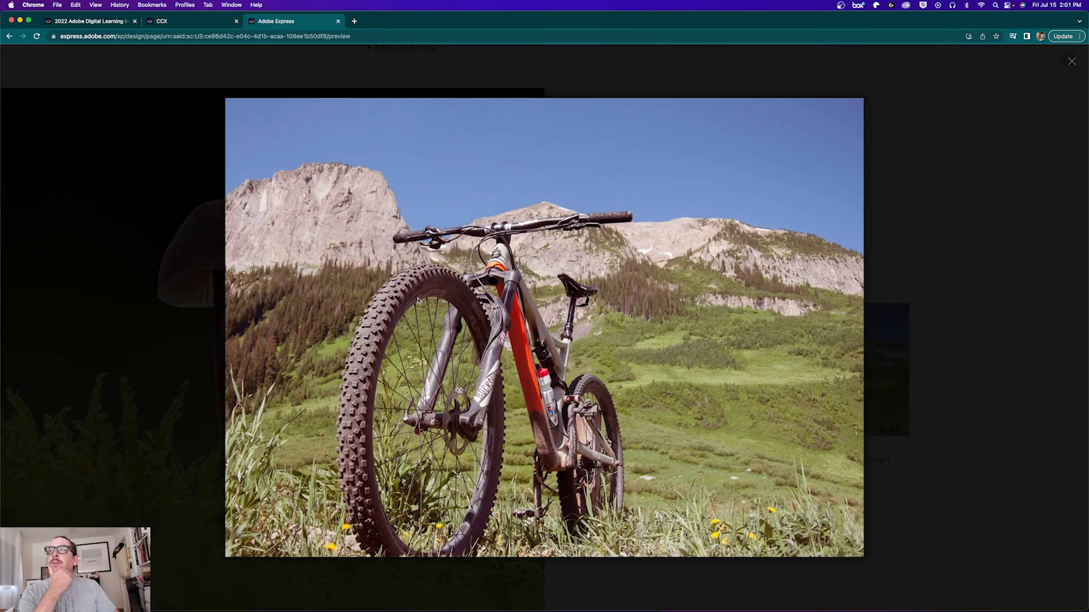
left_click(1072, 61)
scroll(760, 377, "down", 3)
triple_click(787, 341)
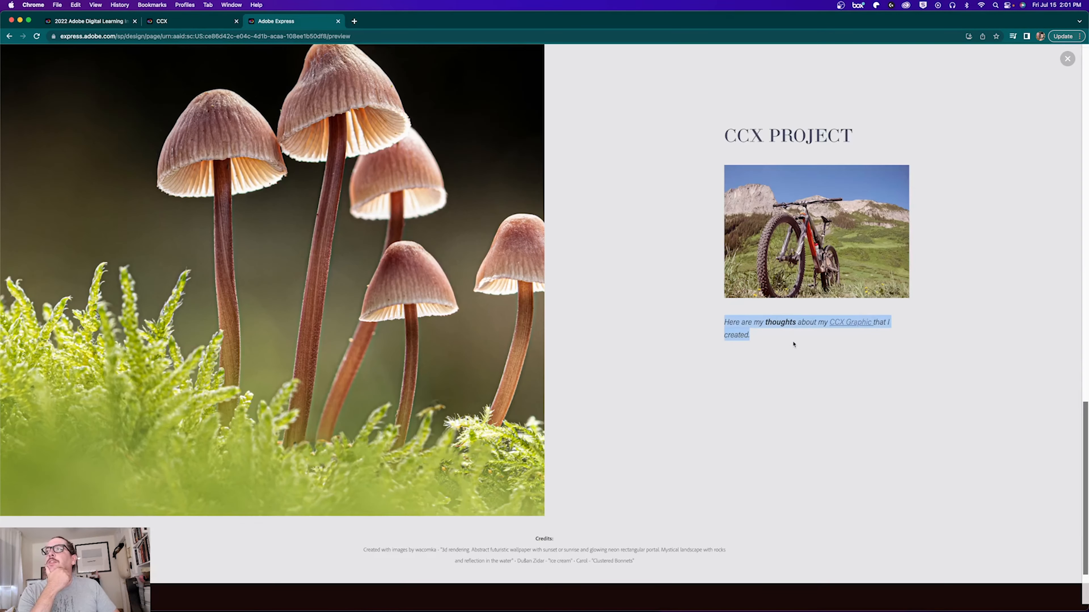
left_click(831, 330)
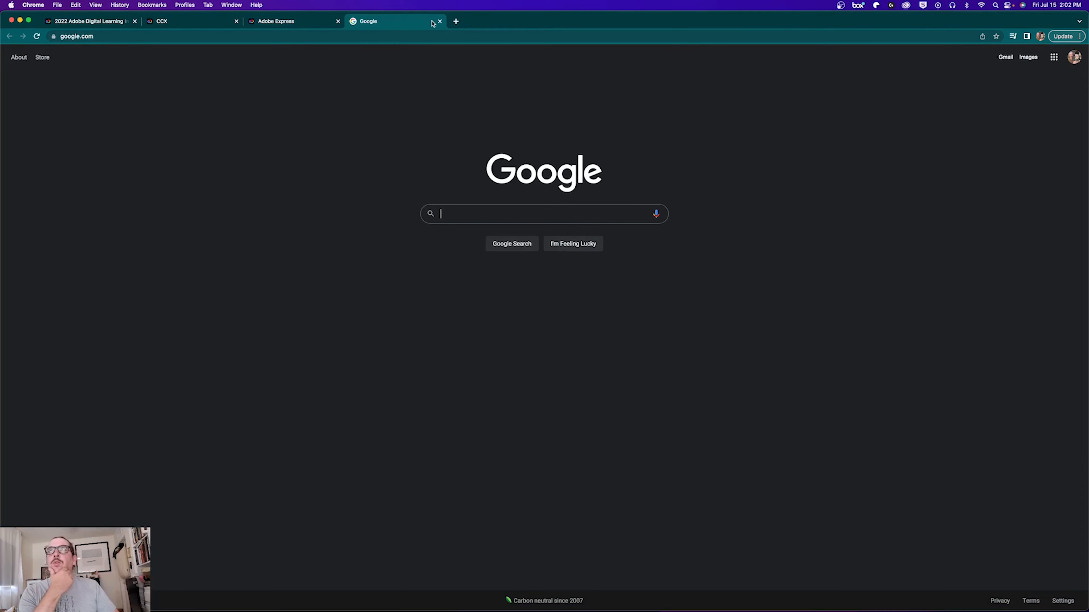
left_click(439, 21)
Step: Centre the CCX PROJECT heading and its paragraph, then add a Glideshow below the section
scroll(698, 408, "down", 10)
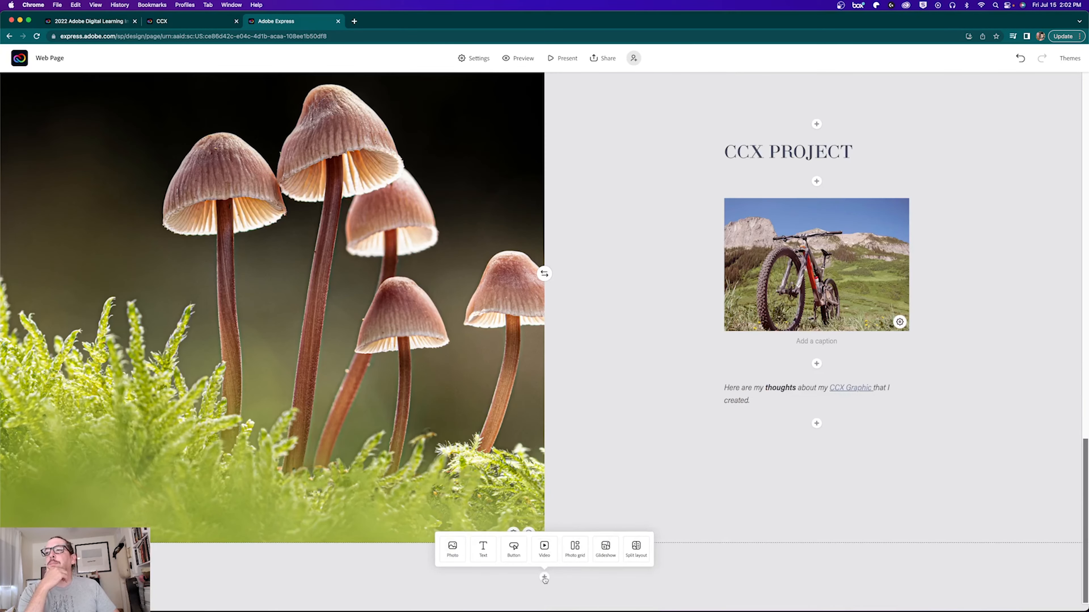
left_click(785, 146)
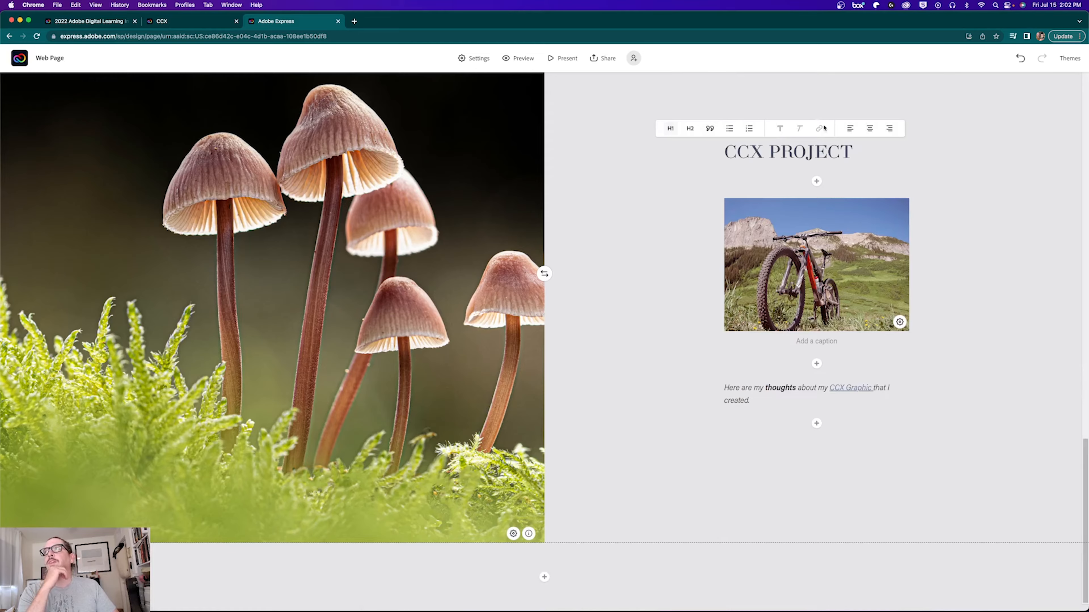
left_click(869, 128)
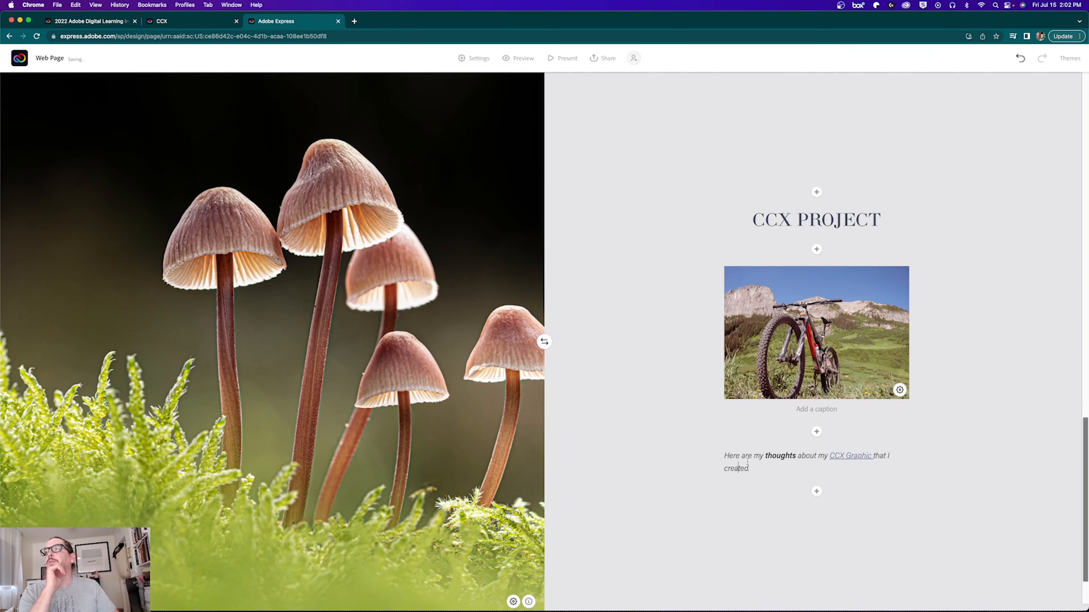
left_click(828, 449)
scroll(658, 385, "down", 2)
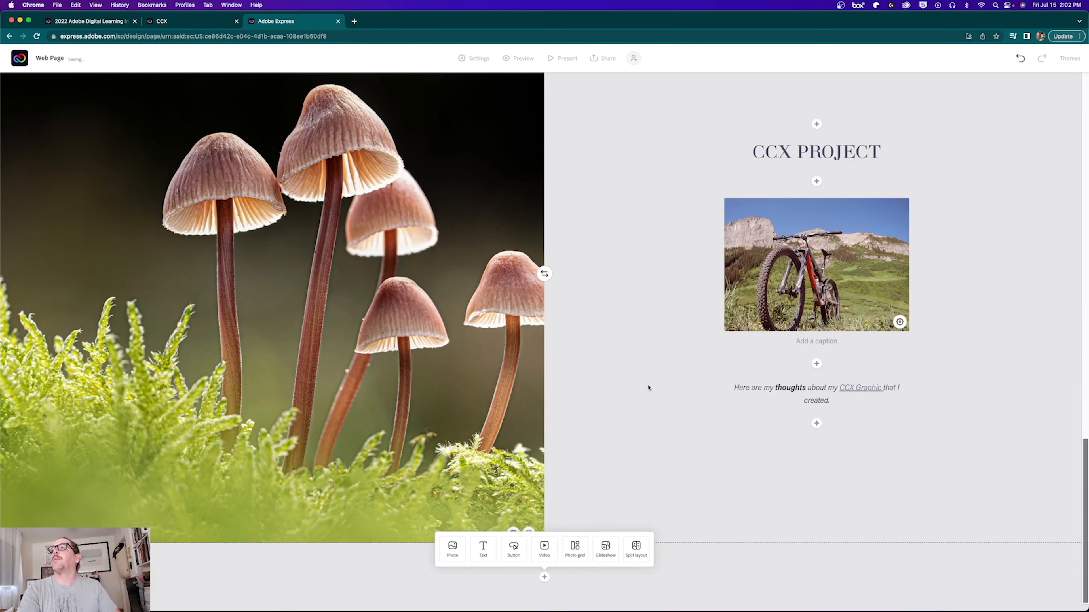
left_click(604, 549)
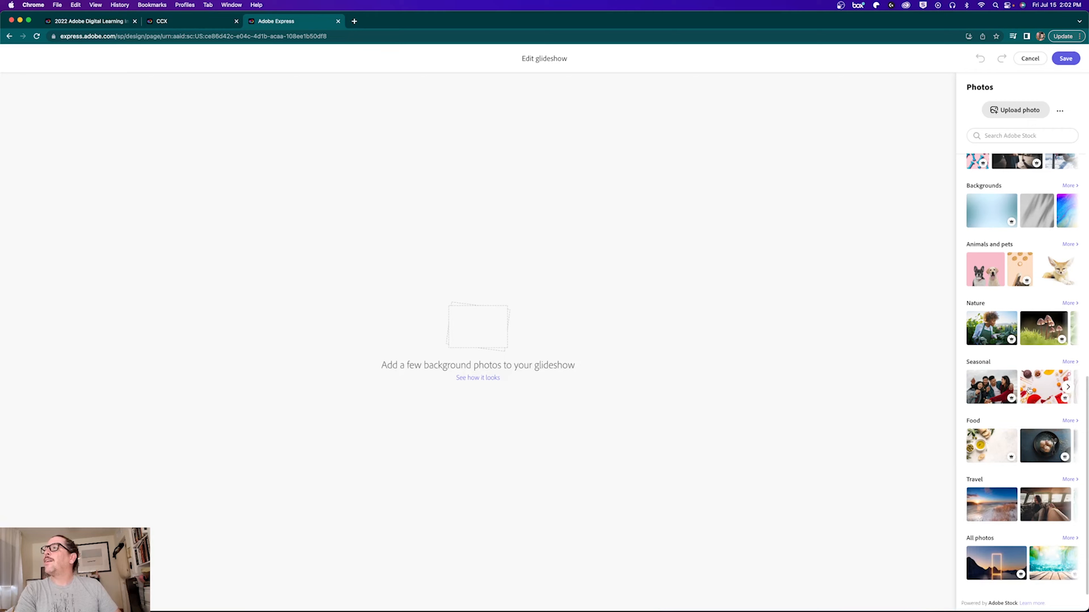
Step: Search Adobe Stock for 'waves', add the foamy ocean-wave photo to the glideshow, and save
left_click(1006, 135)
left_click(1006, 135)
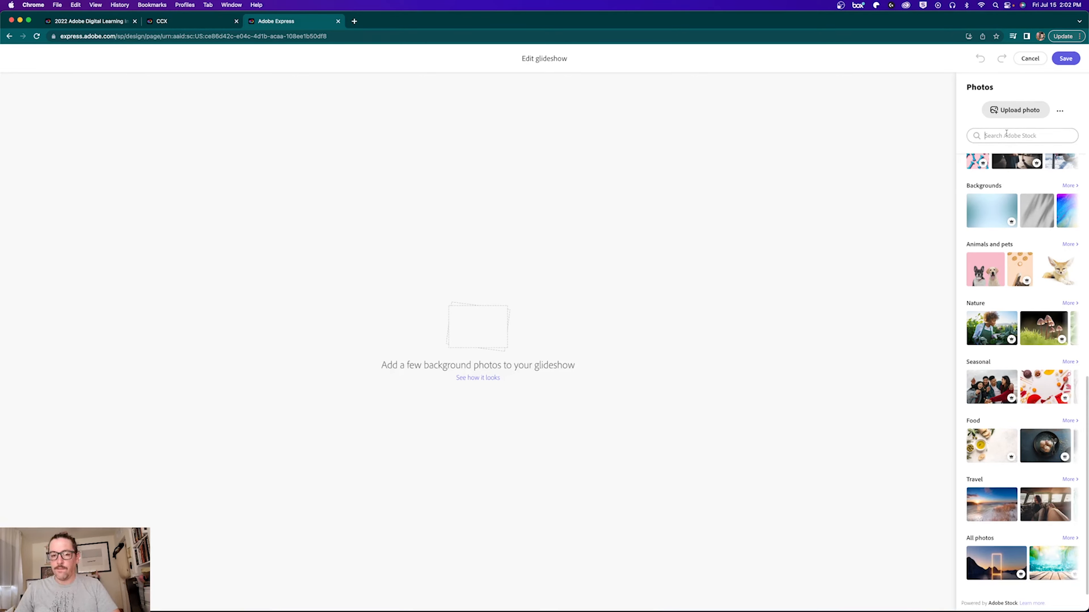
type("waves")
key("Return")
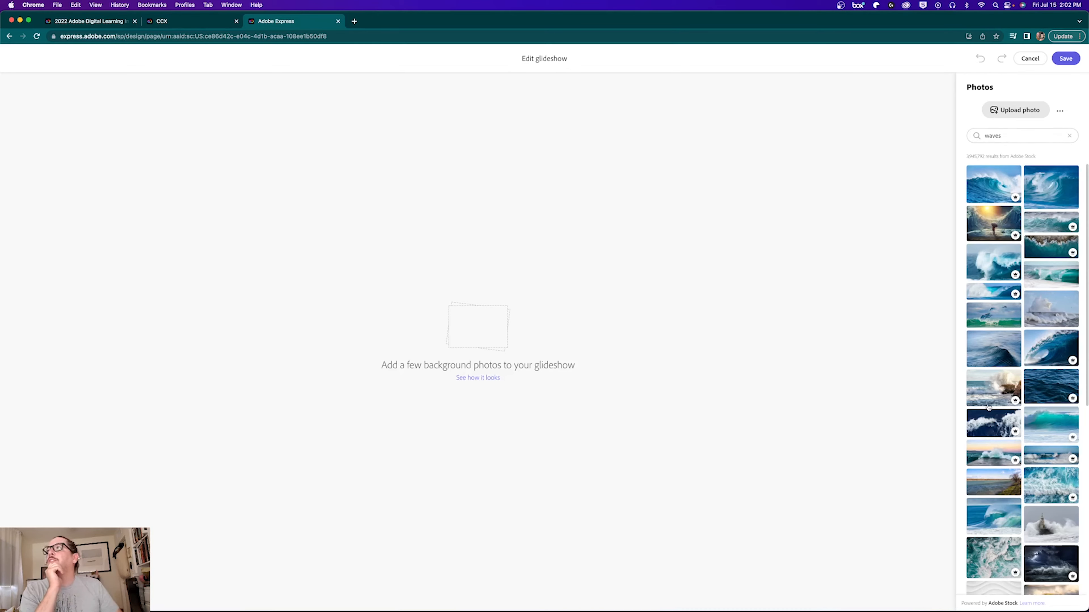
left_click(1049, 492)
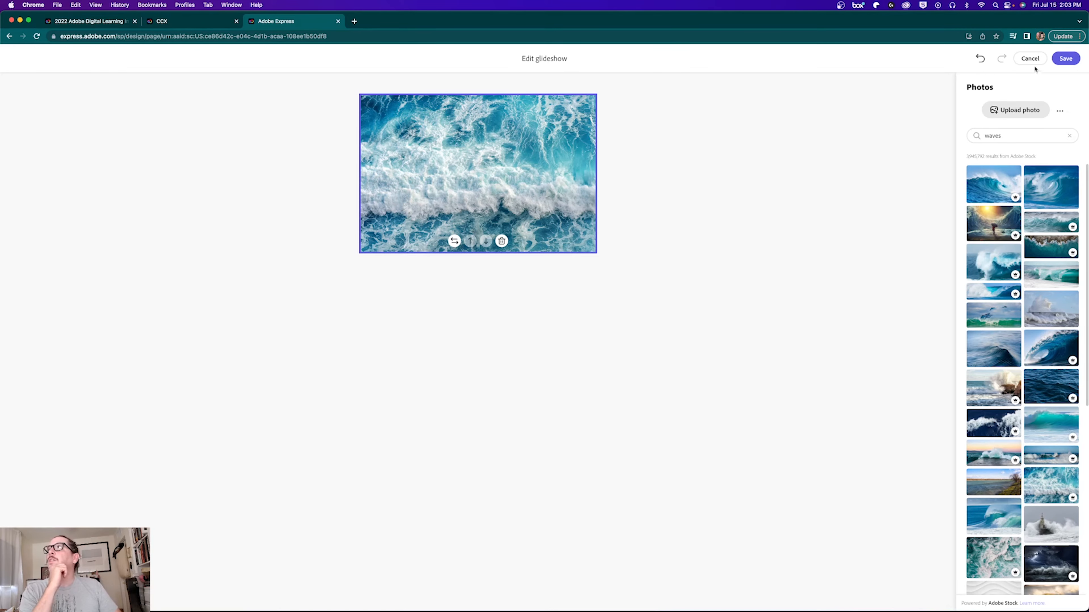
left_click(1065, 58)
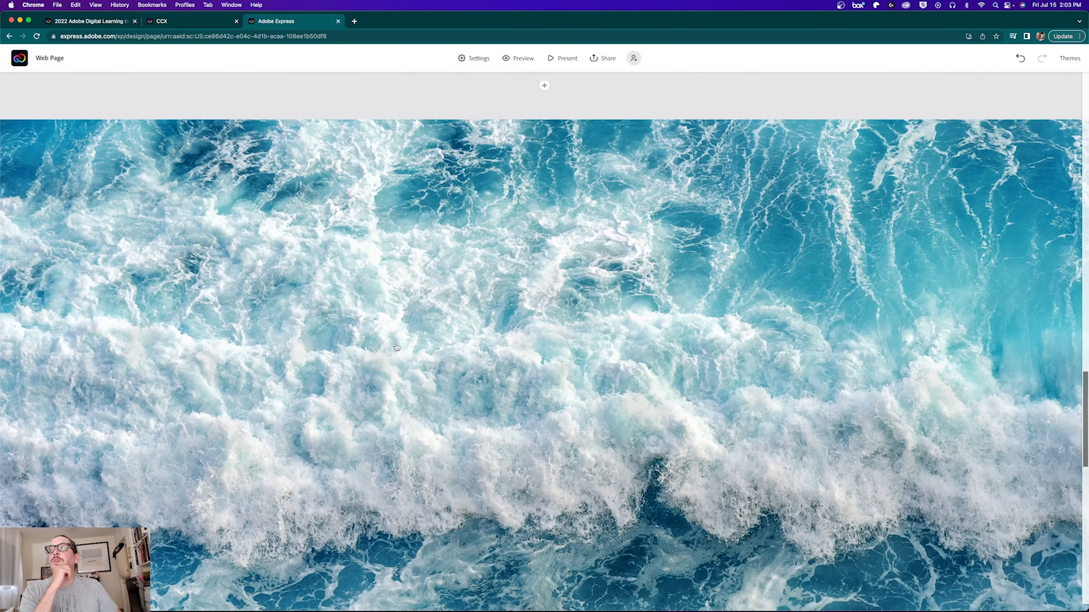
Step: Move the PS PROJECT content box to the centre of the wave photo
scroll(396, 348, "down", 10)
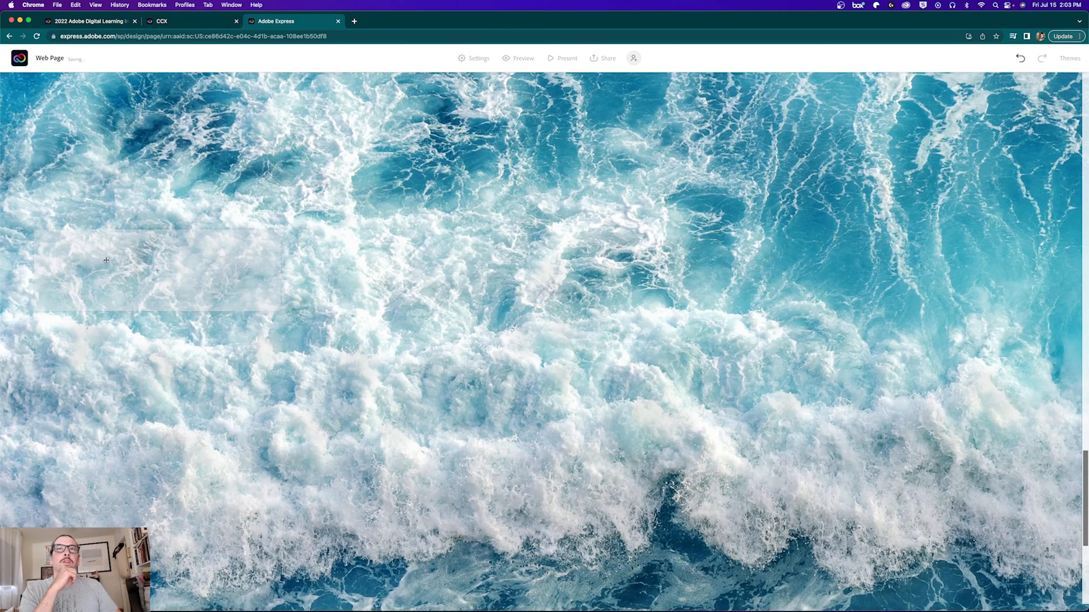
left_click_drag(118, 258, 431, 298)
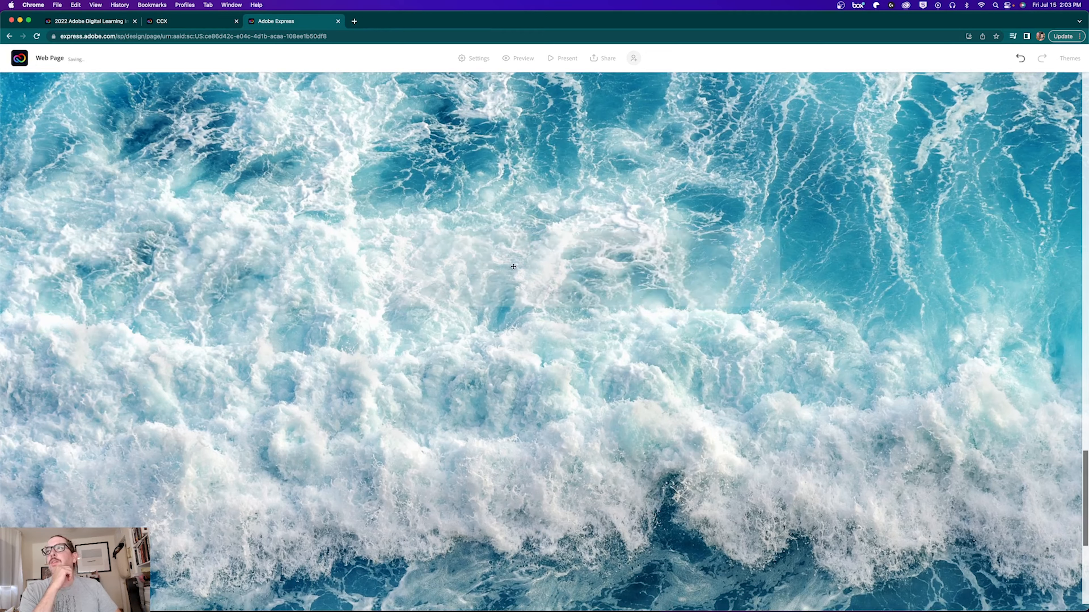
left_click_drag(514, 288, 518, 287)
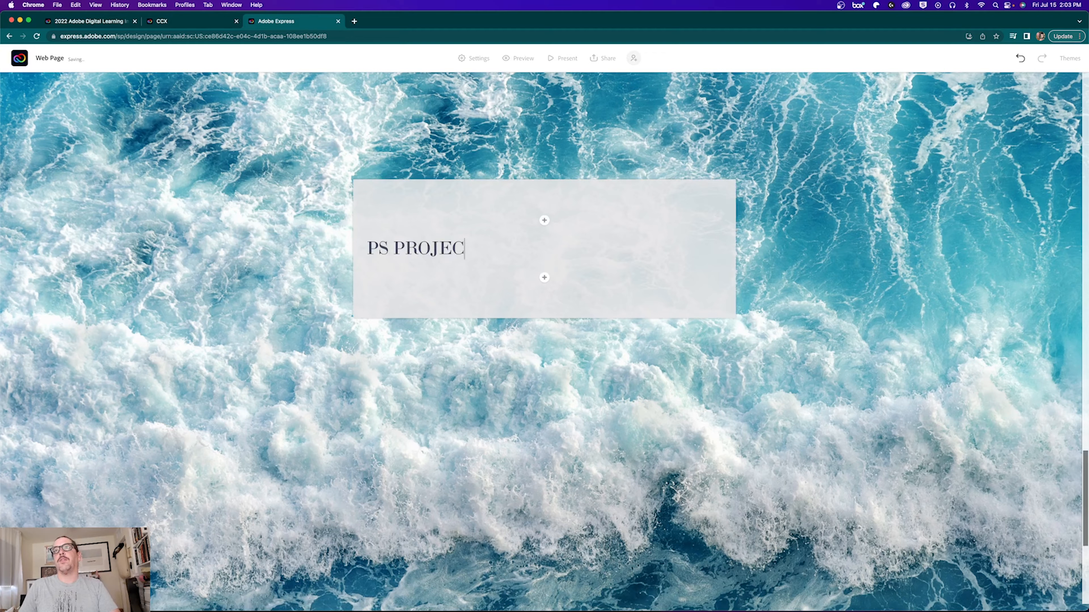
left_click(544, 278)
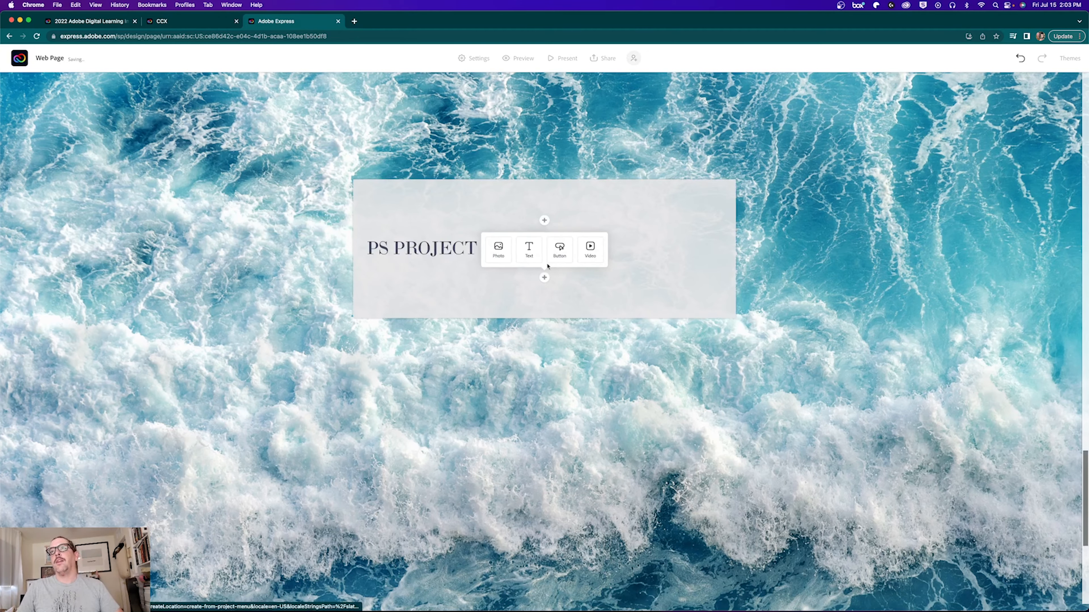
left_click(531, 249)
left_click(544, 286)
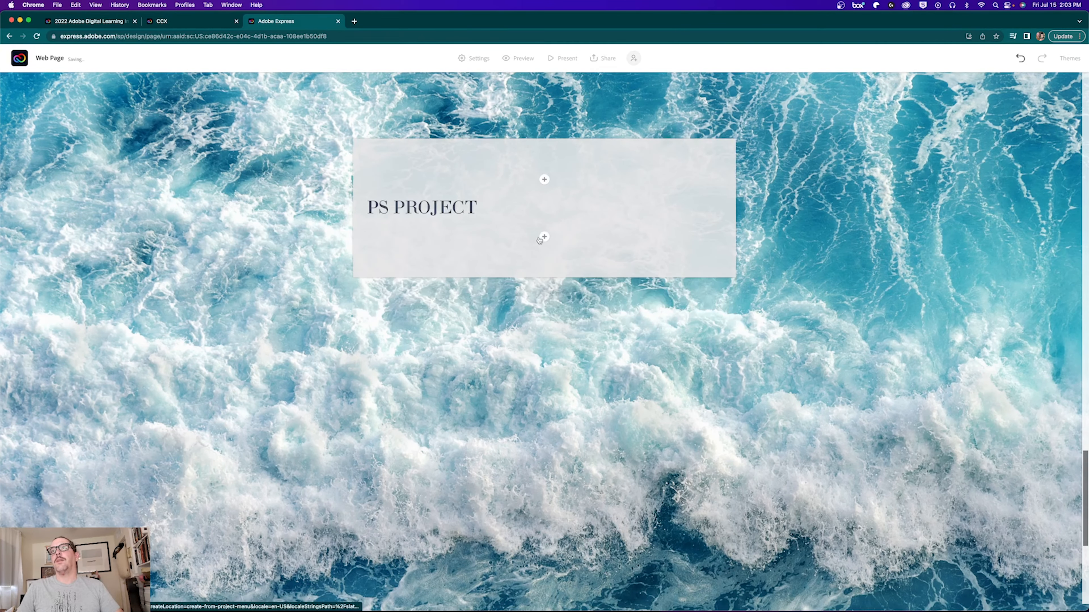
Step: Insert the flamingo photo under the PS PROJECT heading
left_click(498, 252)
scroll(544, 343, "down", 5)
left_click(544, 374)
Step: Add the quote 'Here is some text about how I feel about Photoshop. I feel great!' below the photo
left_click(529, 347)
type("Here is s")
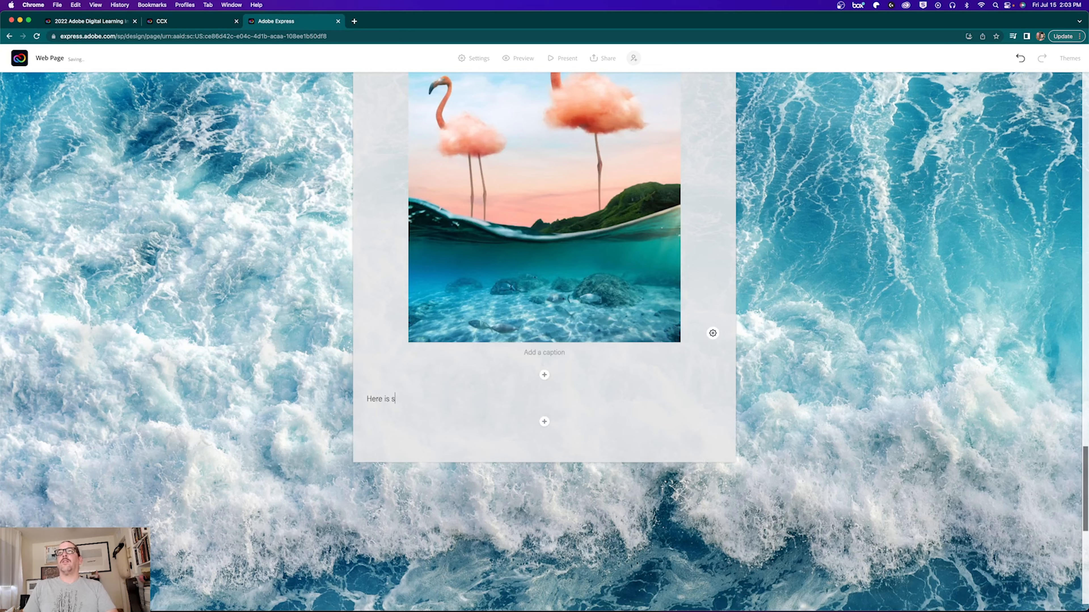
type("ome text about ")
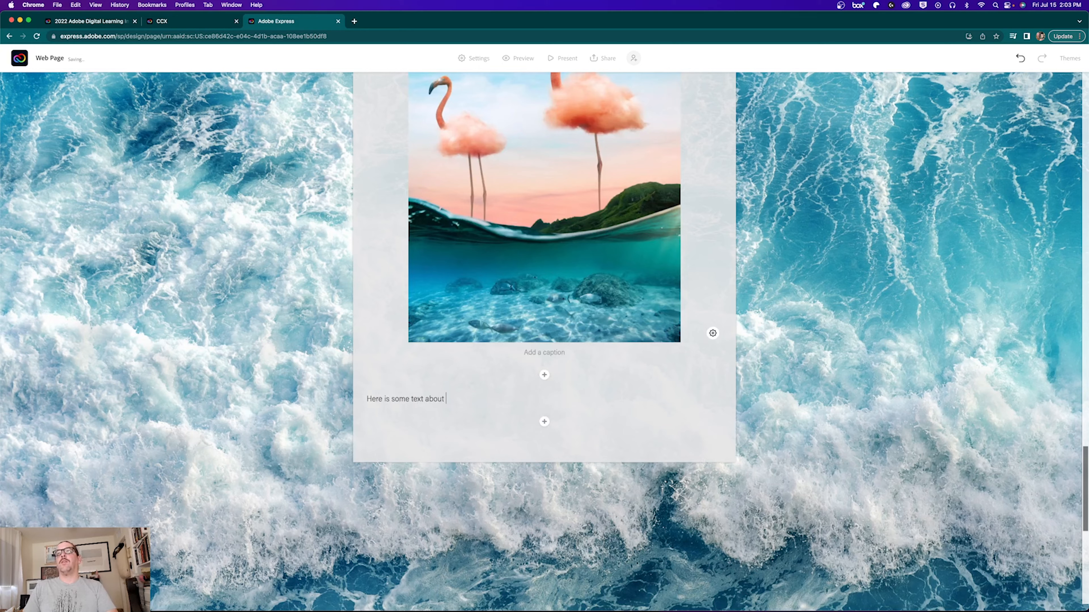
type("how I feel about ")
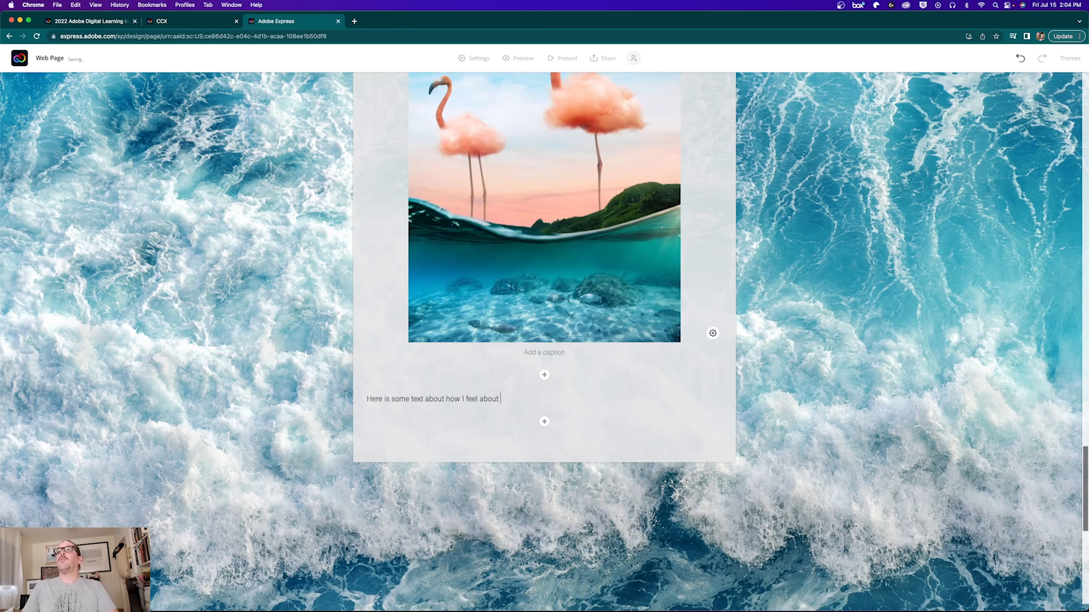
type("Photoshop. I feel great!@")
key("BackSpace")
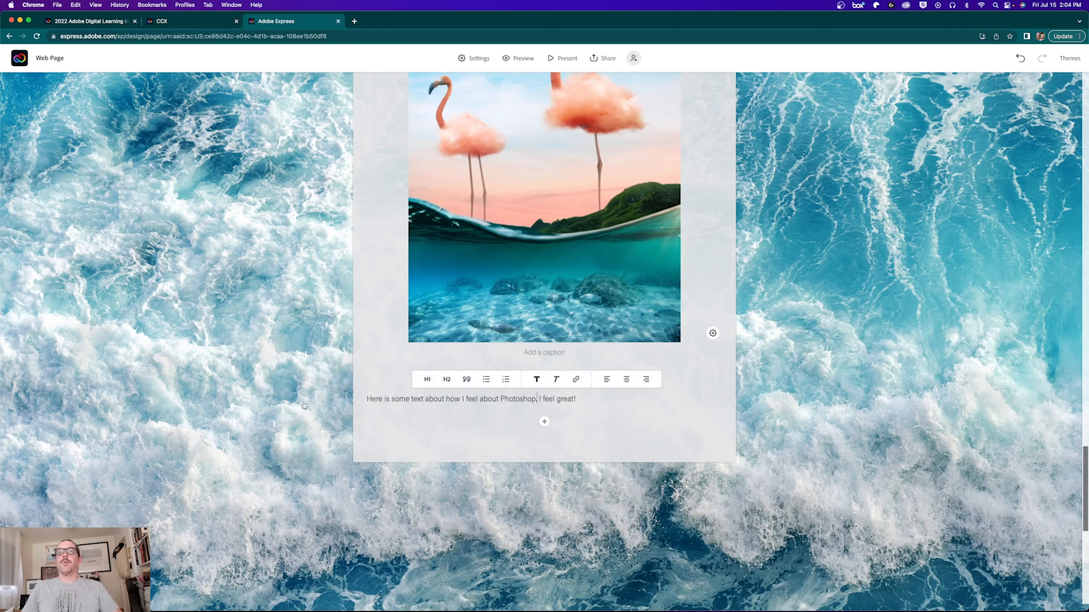
left_click(466, 381)
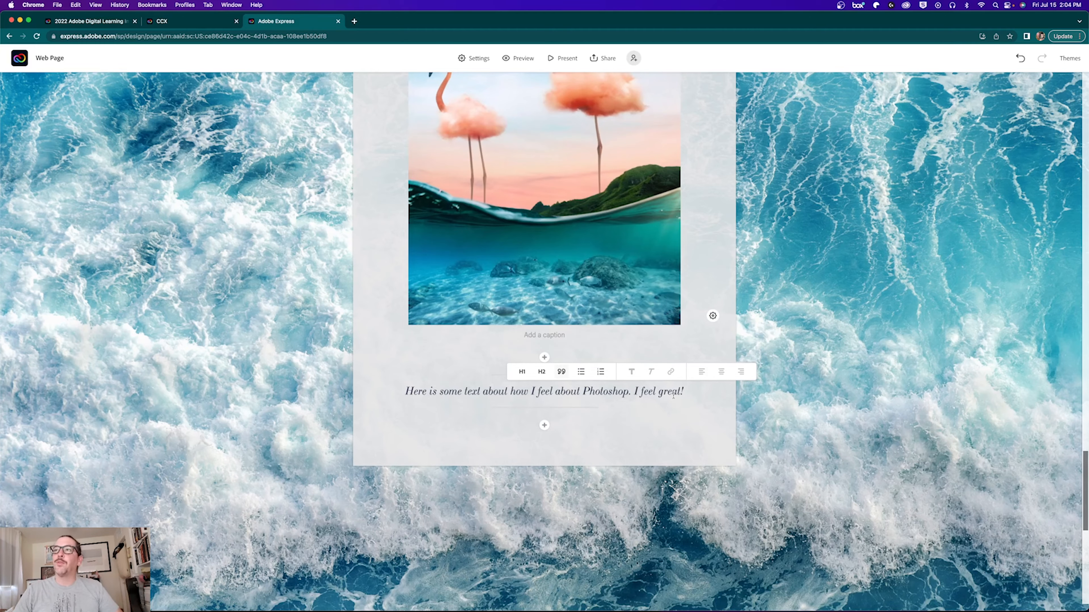
scroll(507, 419, "up", 10)
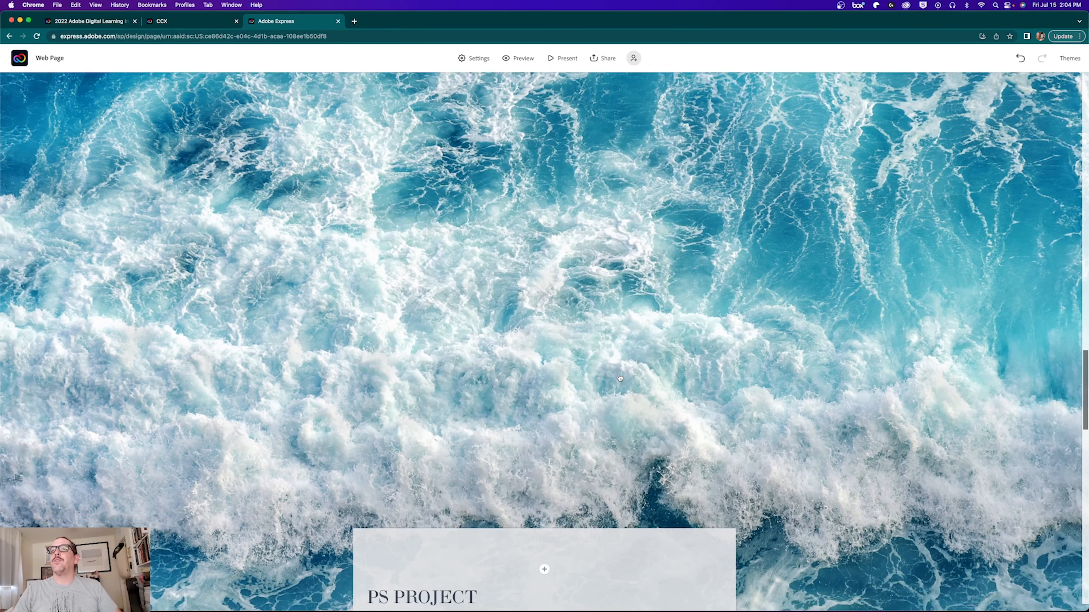
Step: Add an empty text block at the bottom of the page below the wave glideshow
scroll(620, 377, "down", 5)
scroll(620, 378, "up", 15)
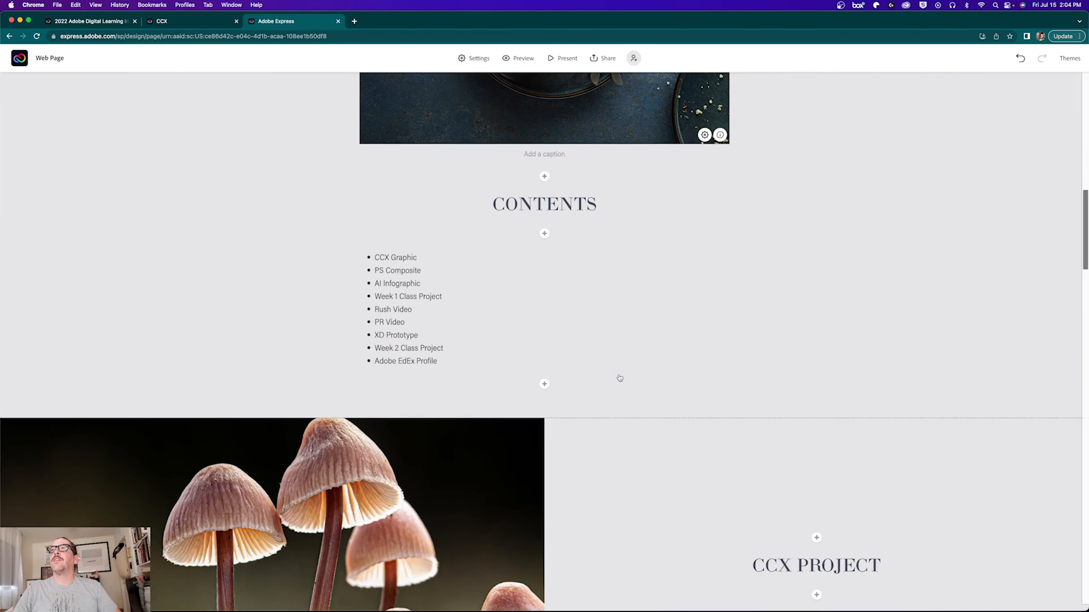
scroll(620, 378, "down", 20)
left_click(544, 576)
left_click(483, 551)
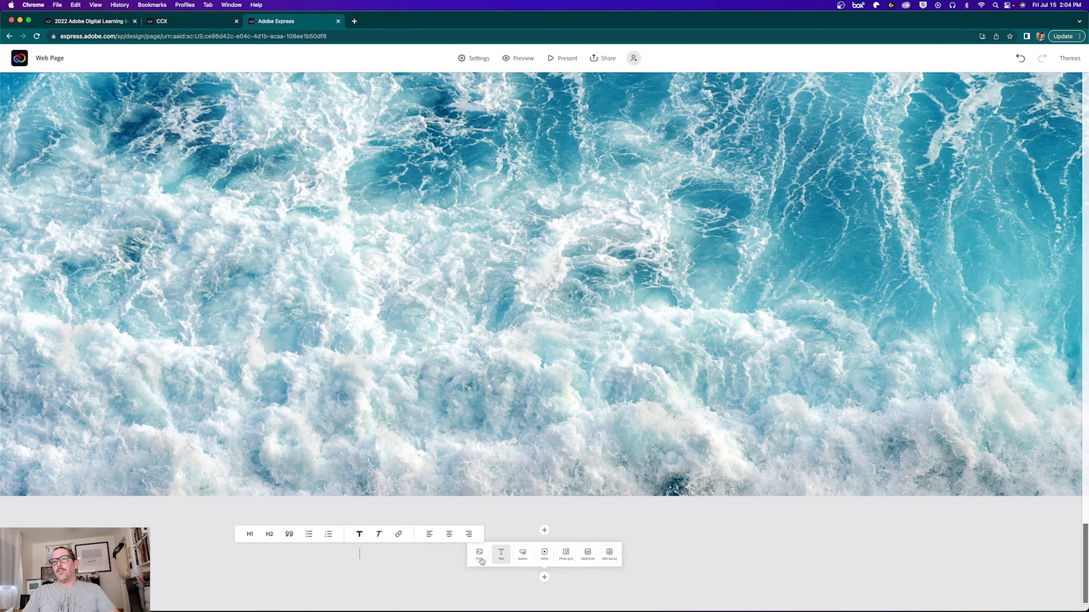
Step: Type the large heading AI INFOGRAPHIC and open the stock Photos panel below it
left_click(250, 535)
type("AI")
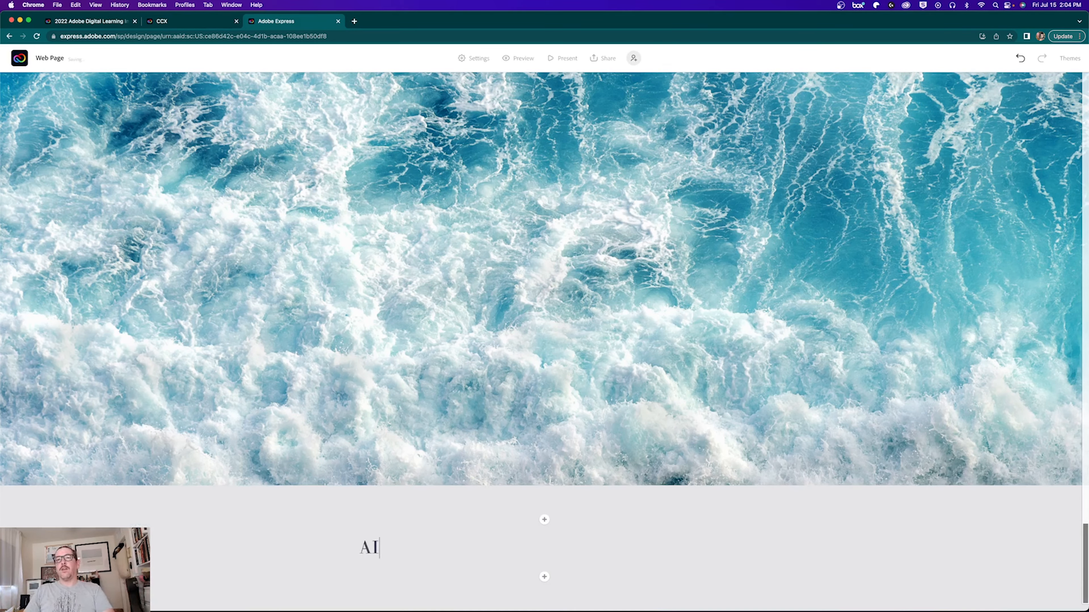
type(" INFOR")
key("BackSpace")
key("BackSpace")
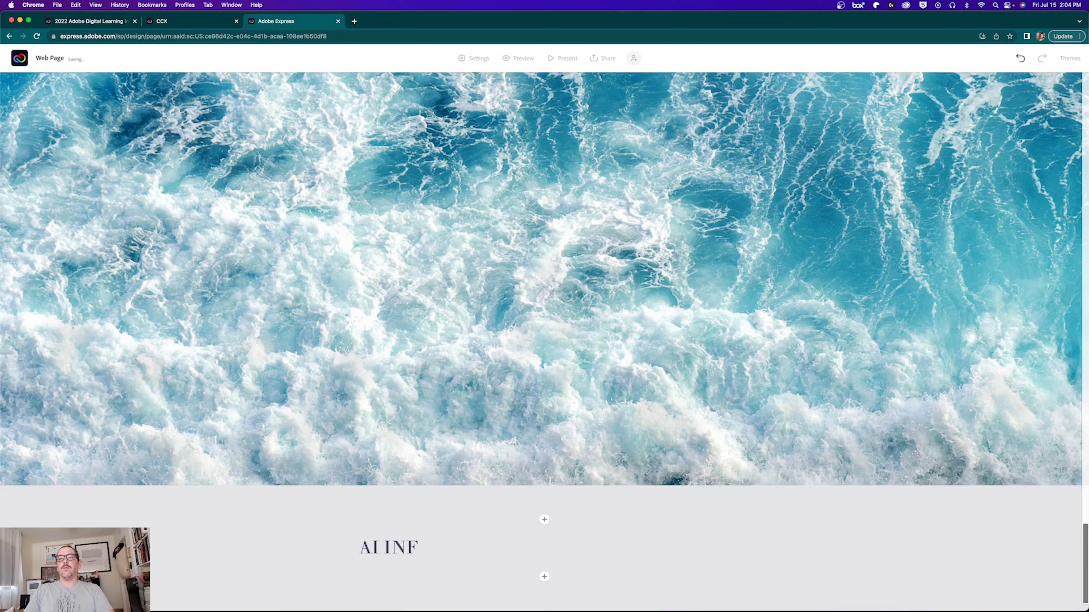
key("BackSpace")
key("BackSpace")
type("NF")
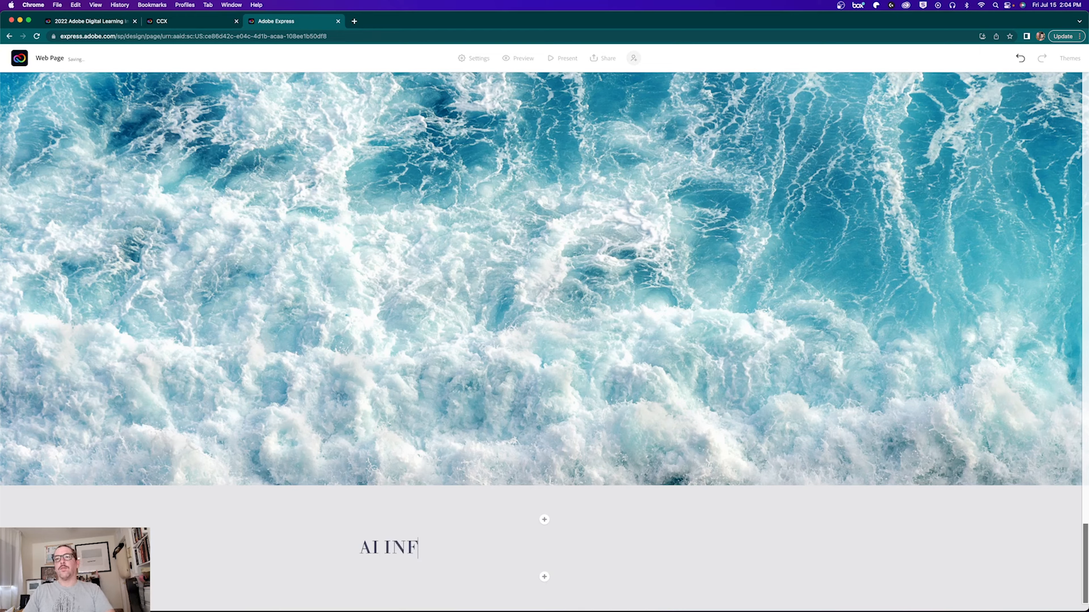
type("OGRAPHIC")
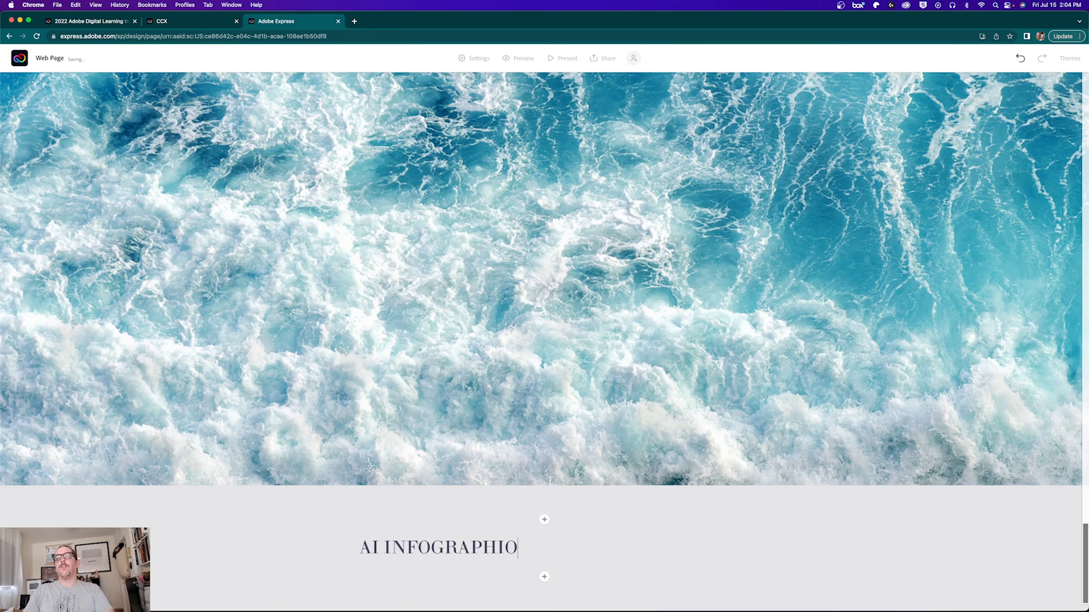
left_click(544, 577)
left_click(433, 577)
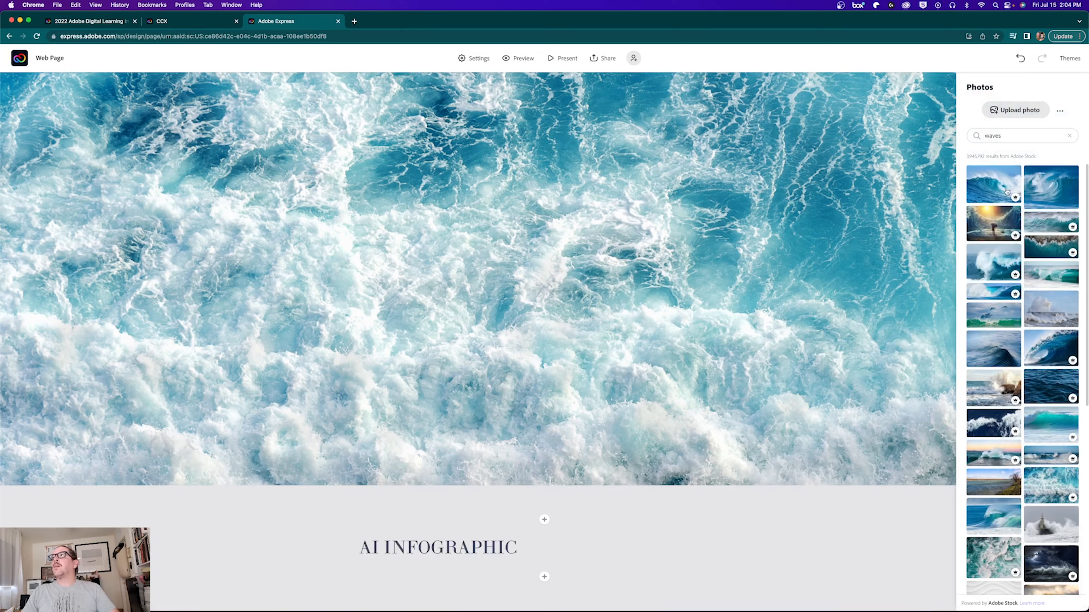
Step: Replace the waves search with an infographic search and insert the circular 04-to-01 DATA infographic
left_click(1068, 135)
type("infor")
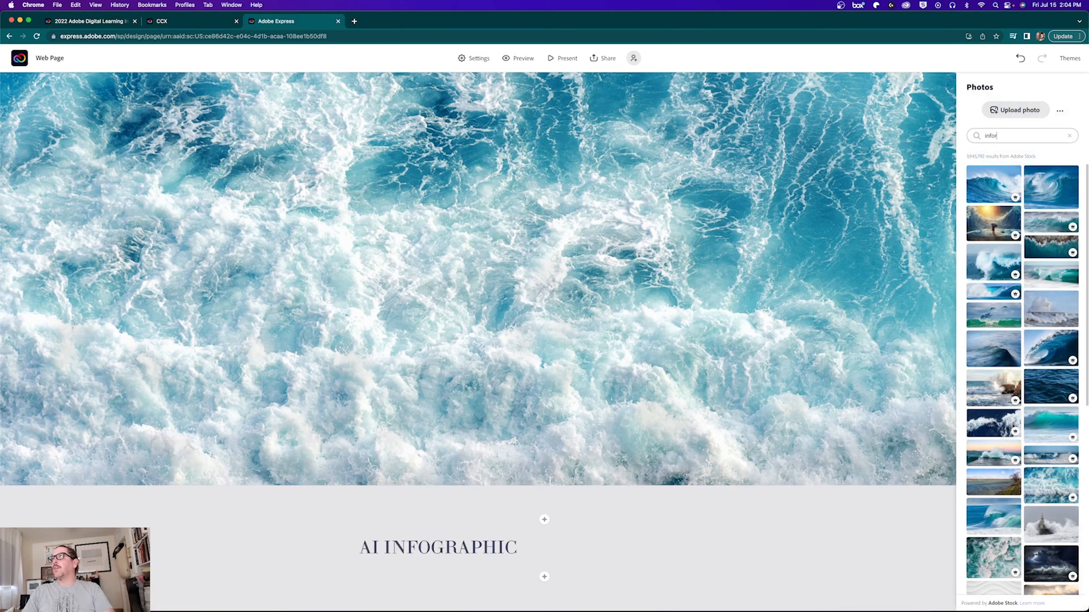
key("BackSpace")
type("graphic")
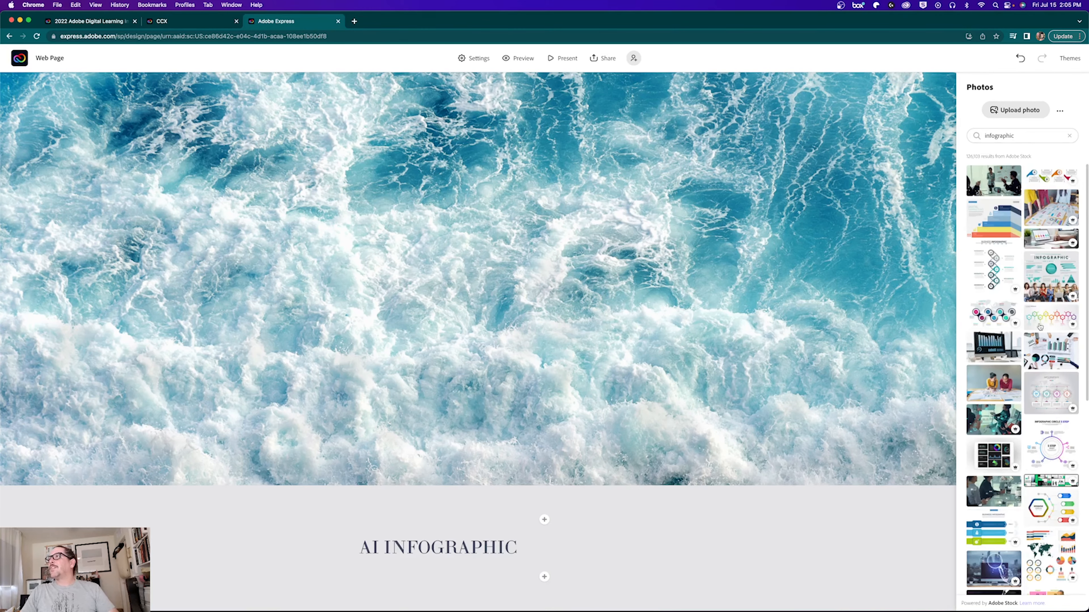
left_click(1052, 389)
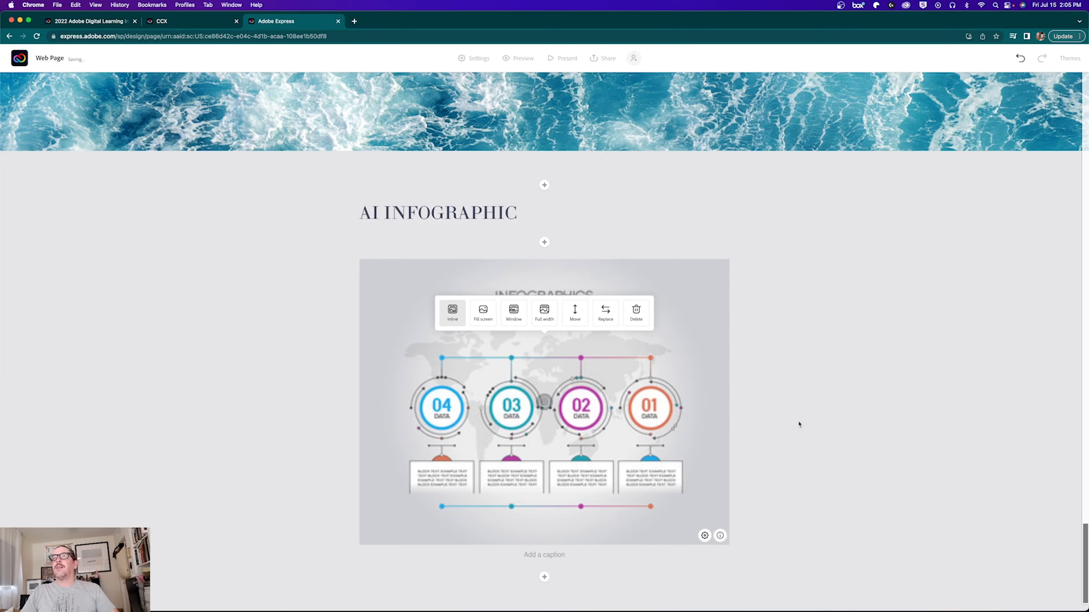
Step: Centre the AI INFOGRAPHIC heading and add 'This text is about my infographic!' below the image
left_click(433, 212)
left_click(520, 190)
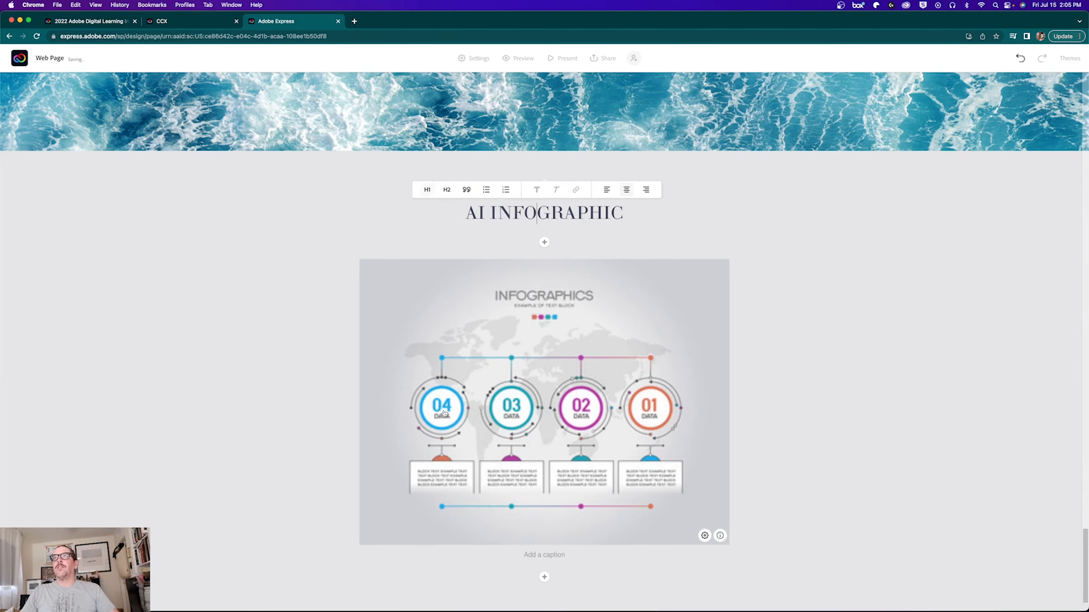
left_click(544, 577)
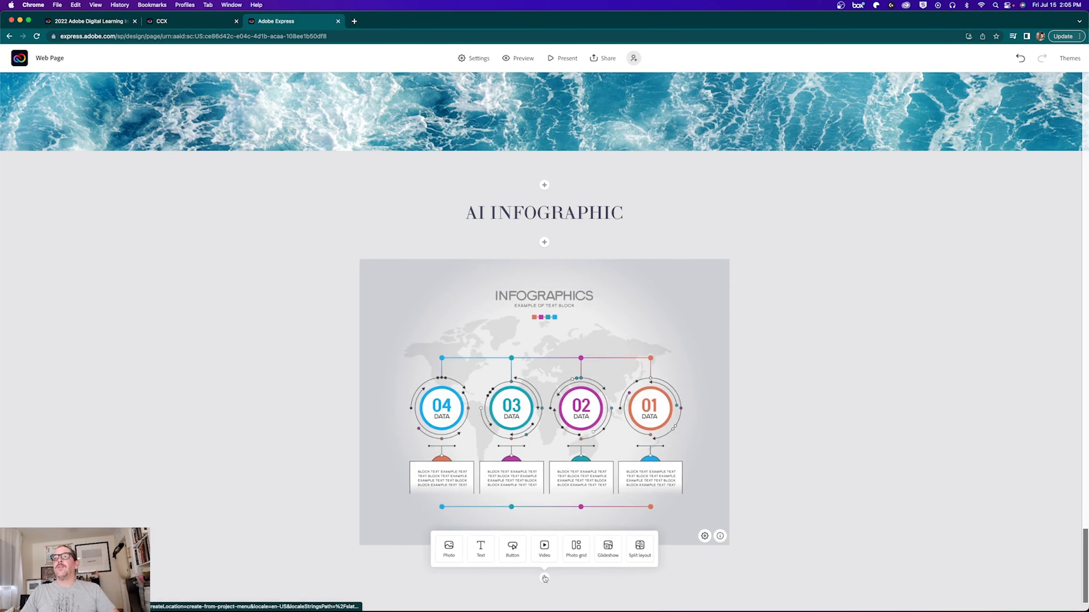
left_click(483, 551)
type("T")
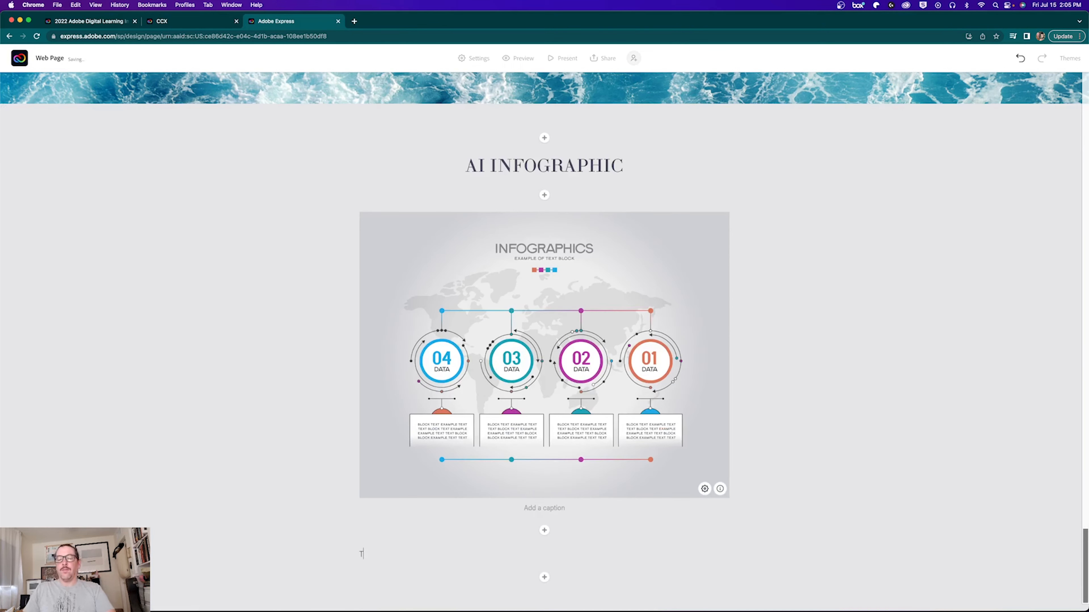
type("his text i")
type("s about m")
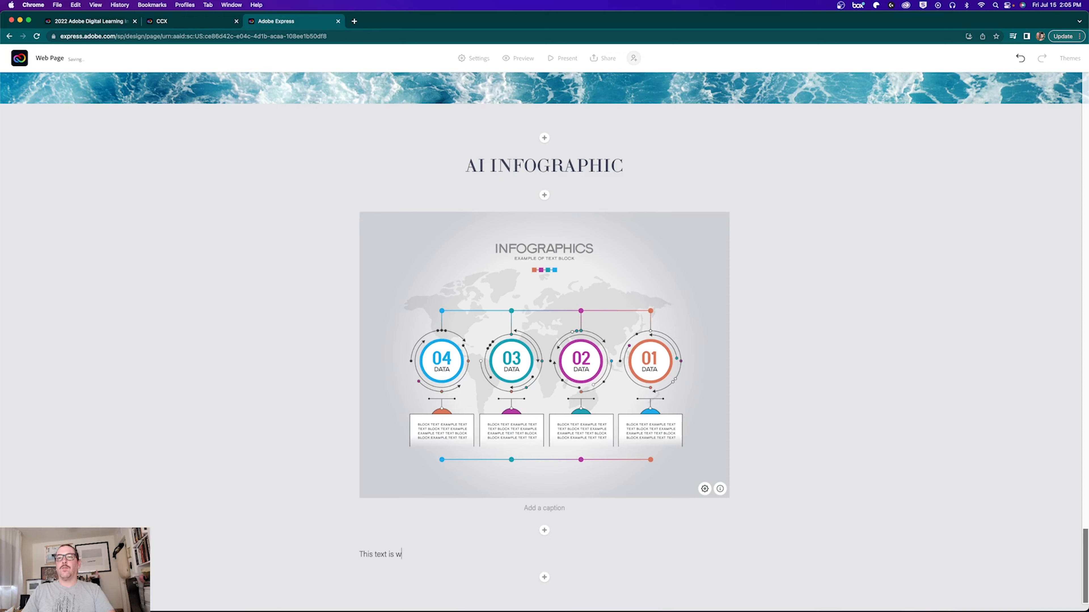
type("y infographic!")
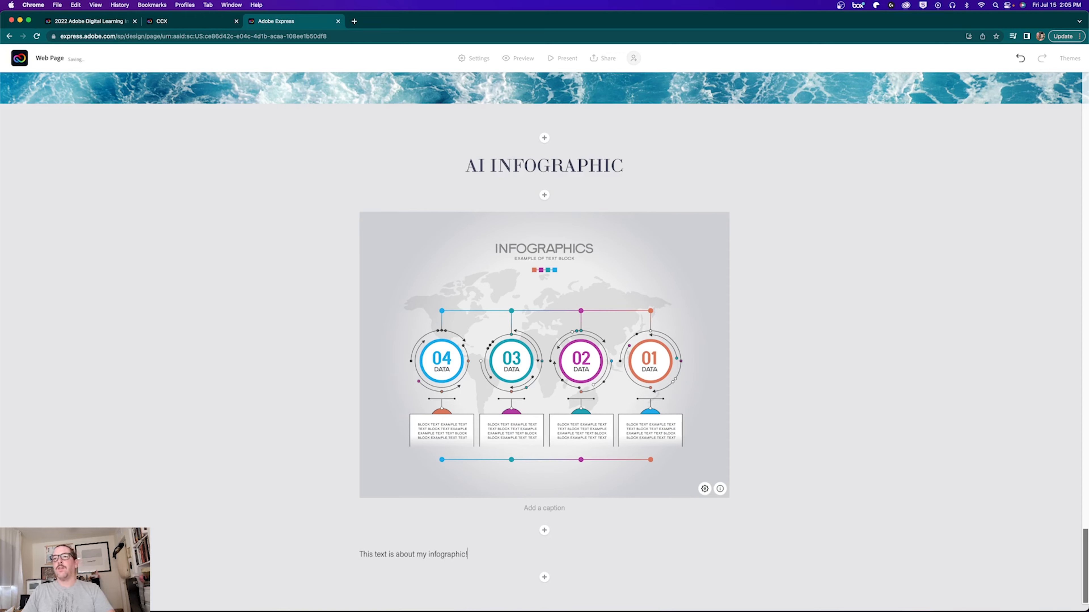
Step: After trying subheading and quote styles, make the sentence a centred, bold paragraph
left_click(395, 554)
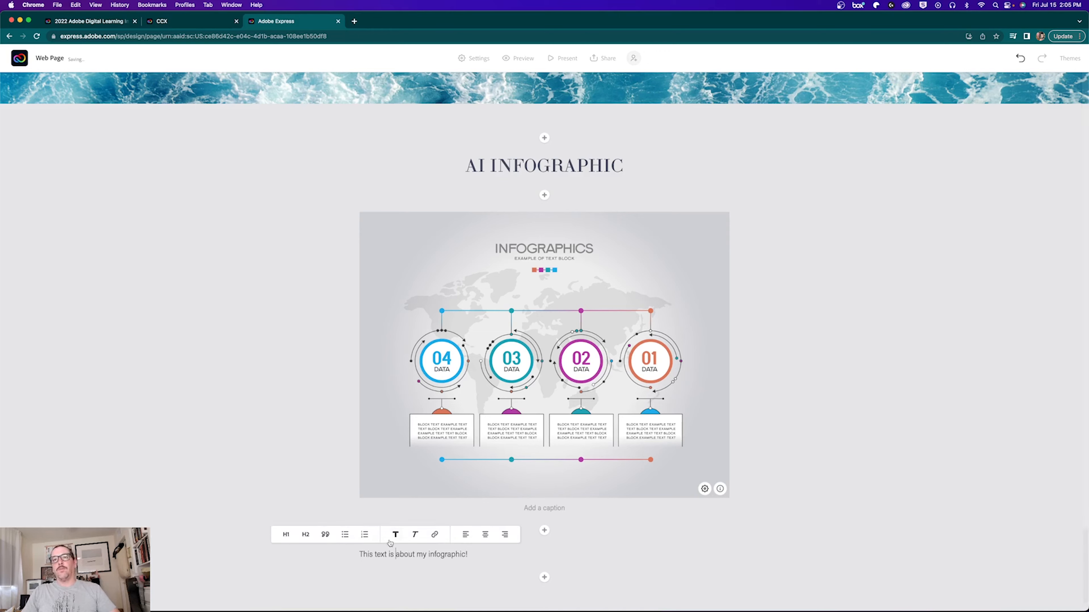
left_click(305, 536)
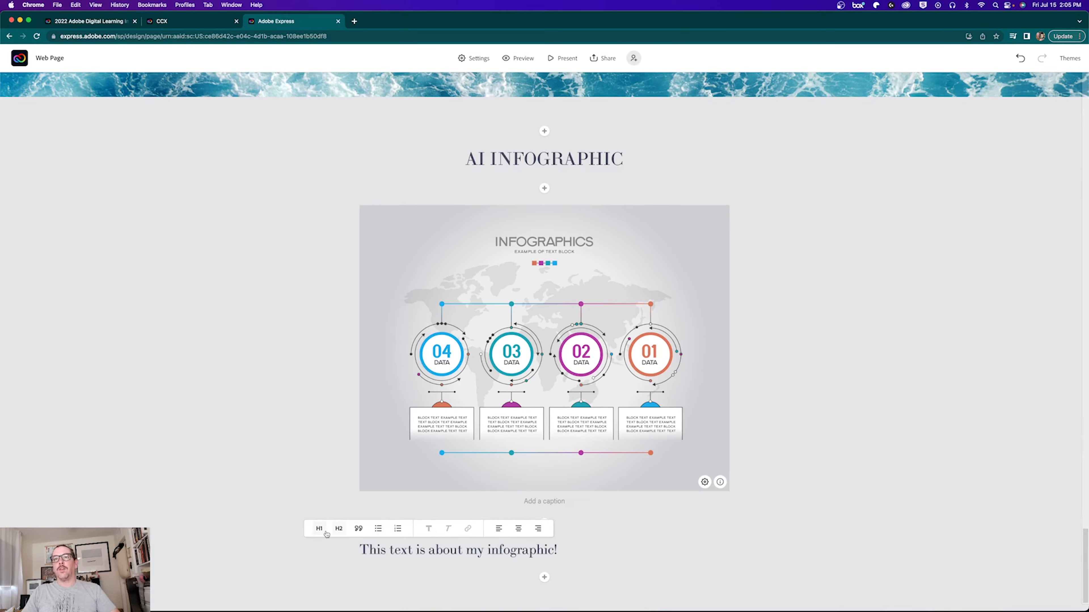
left_click(359, 529)
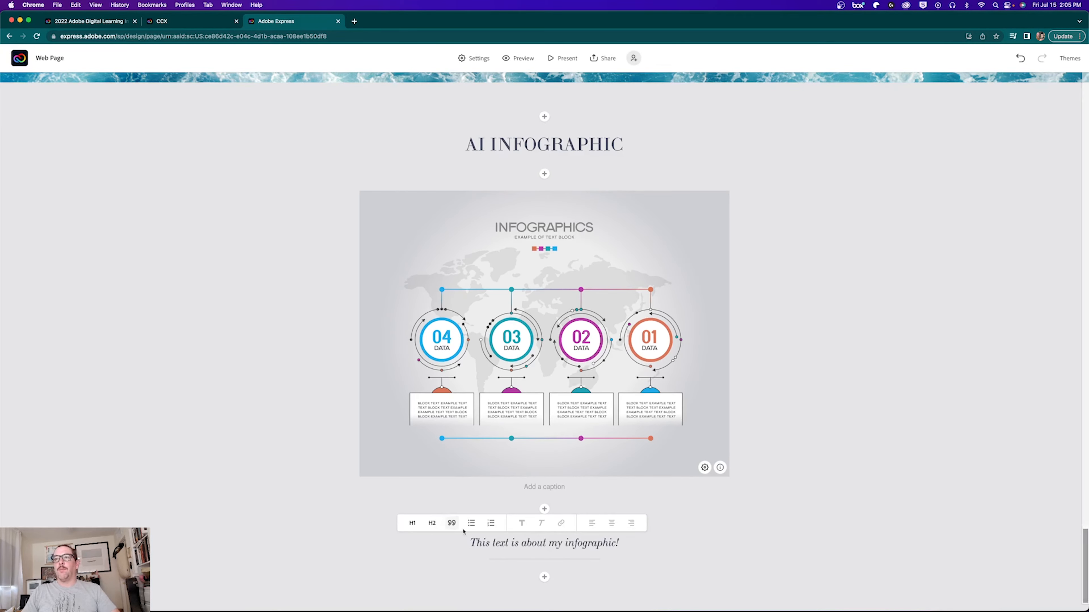
left_click(450, 523)
left_click(483, 536)
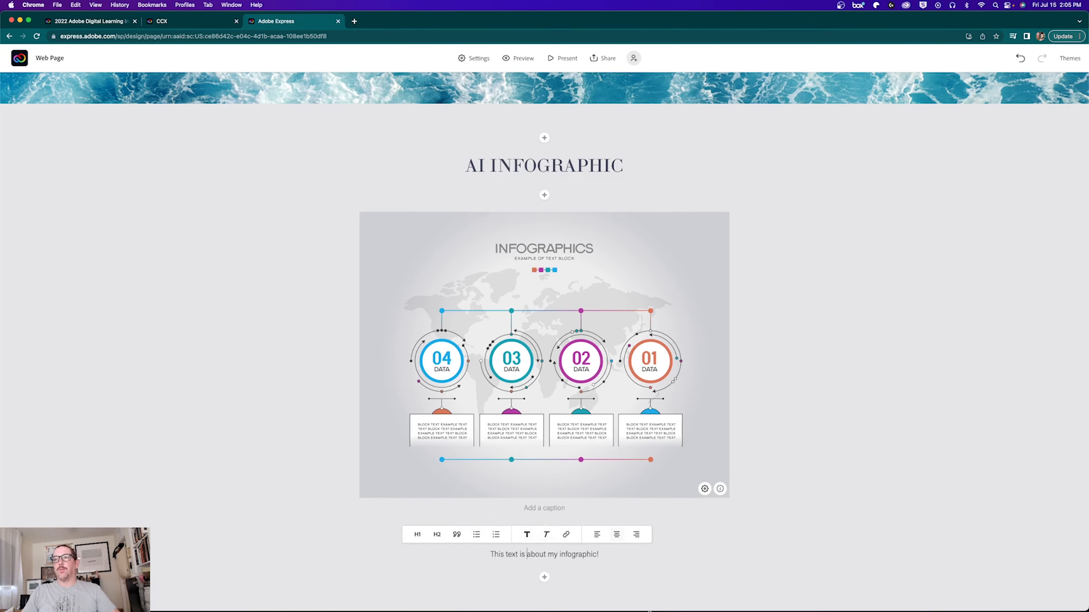
triple_click(520, 545)
left_click(544, 535)
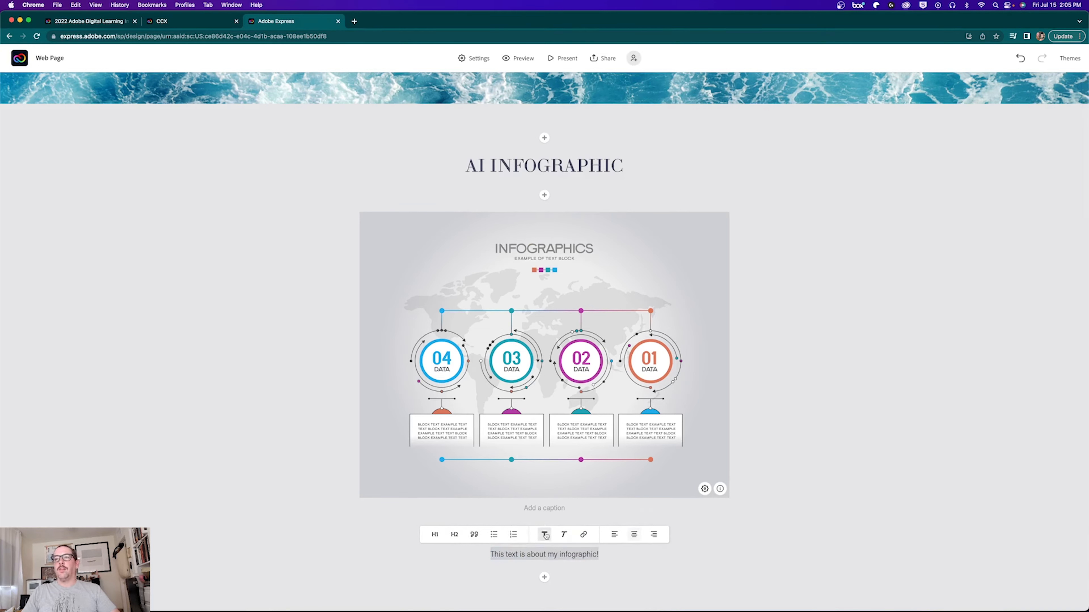
left_click(670, 571)
Step: Check the Week 1 Class Project item in the Contents list, then view the CCX anchor links tutorial
scroll(587, 416, "up", 20)
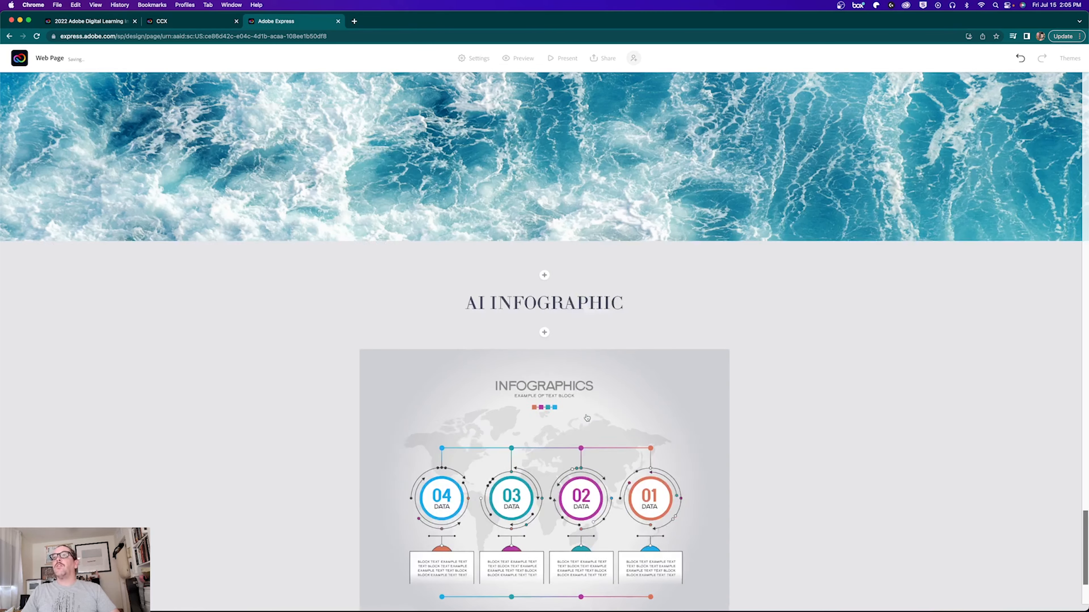
scroll(587, 418, "up", 20)
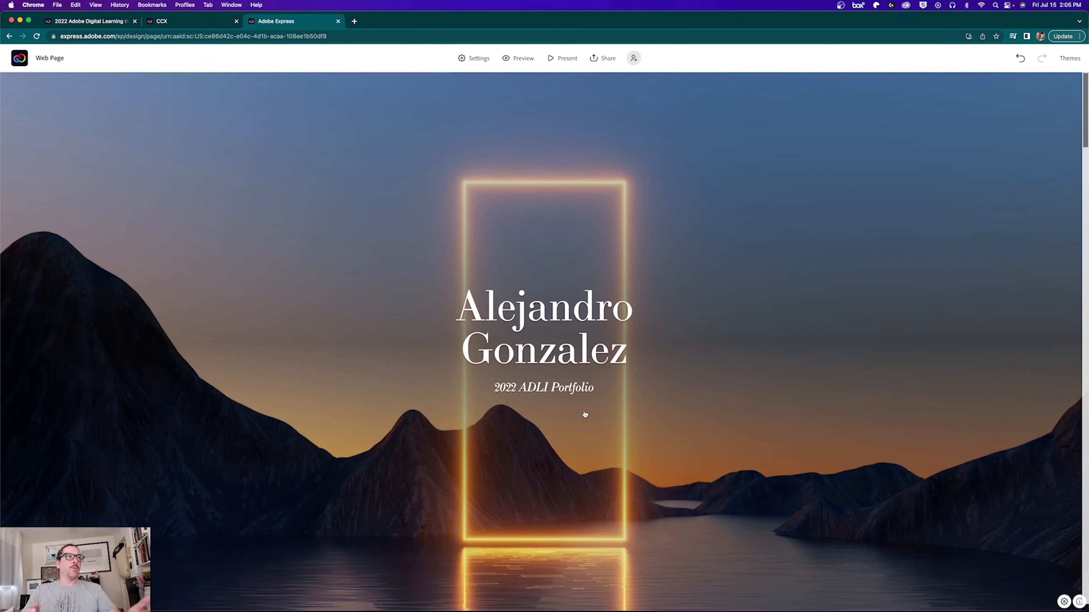
scroll(455, 442, "down", 20)
scroll(457, 443, "down", 7)
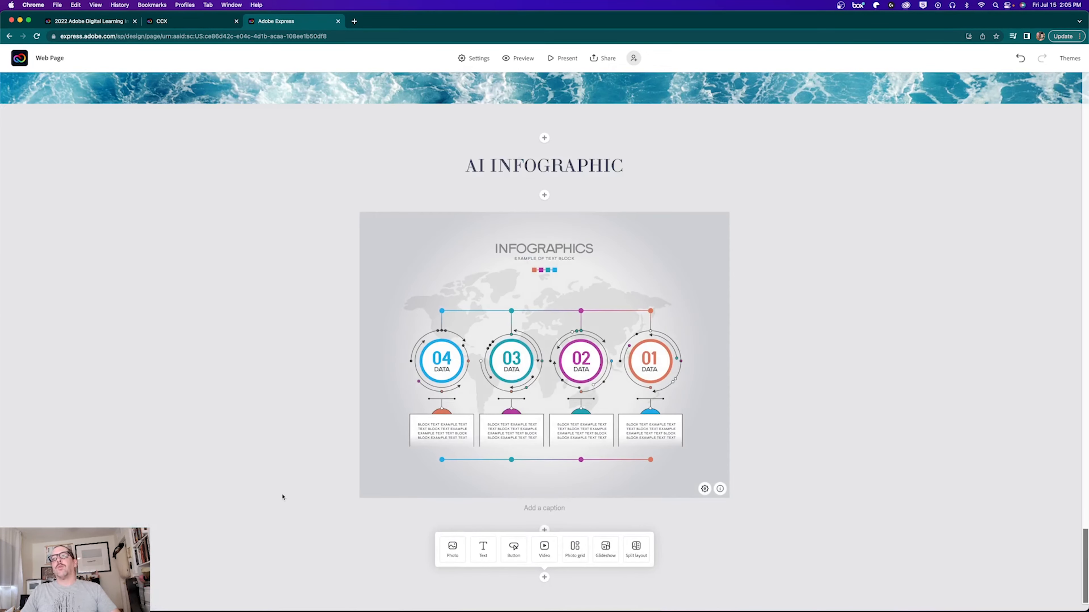
scroll(282, 497, "up", 20)
left_click(365, 334)
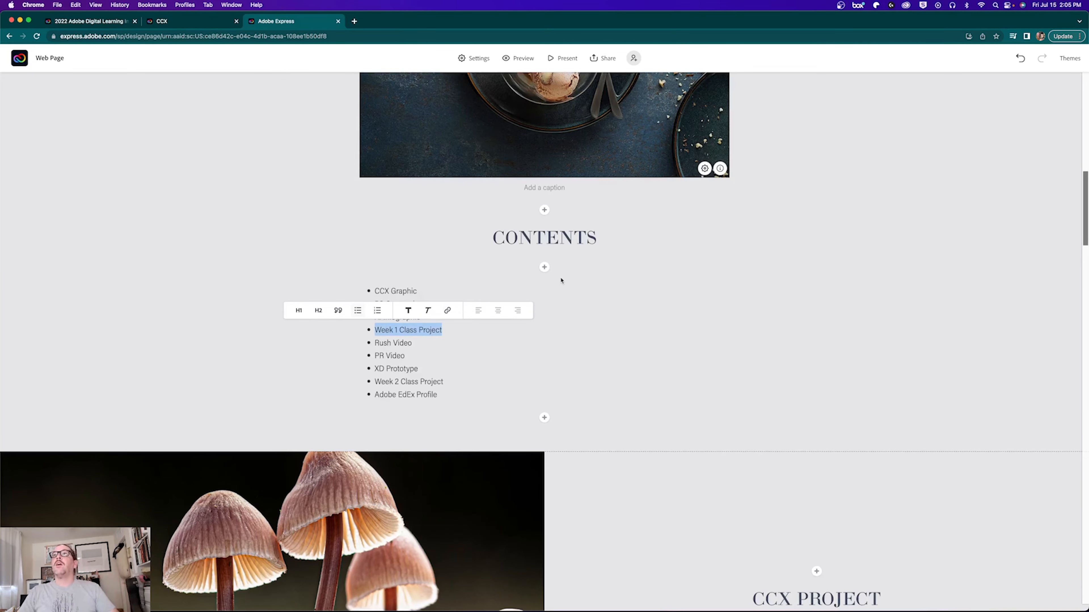
left_click(692, 329)
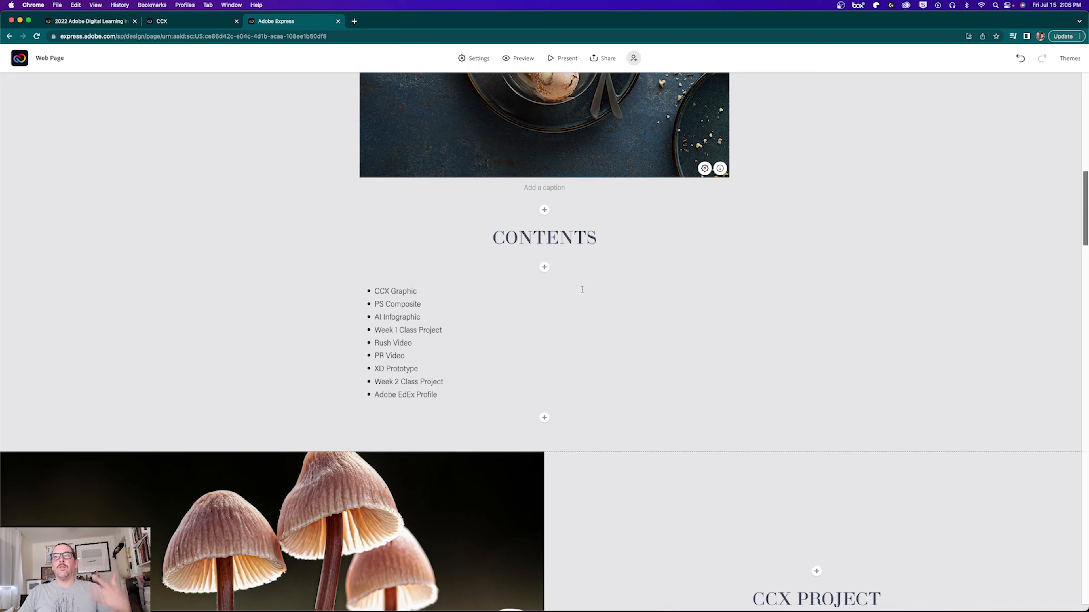
left_click(194, 22)
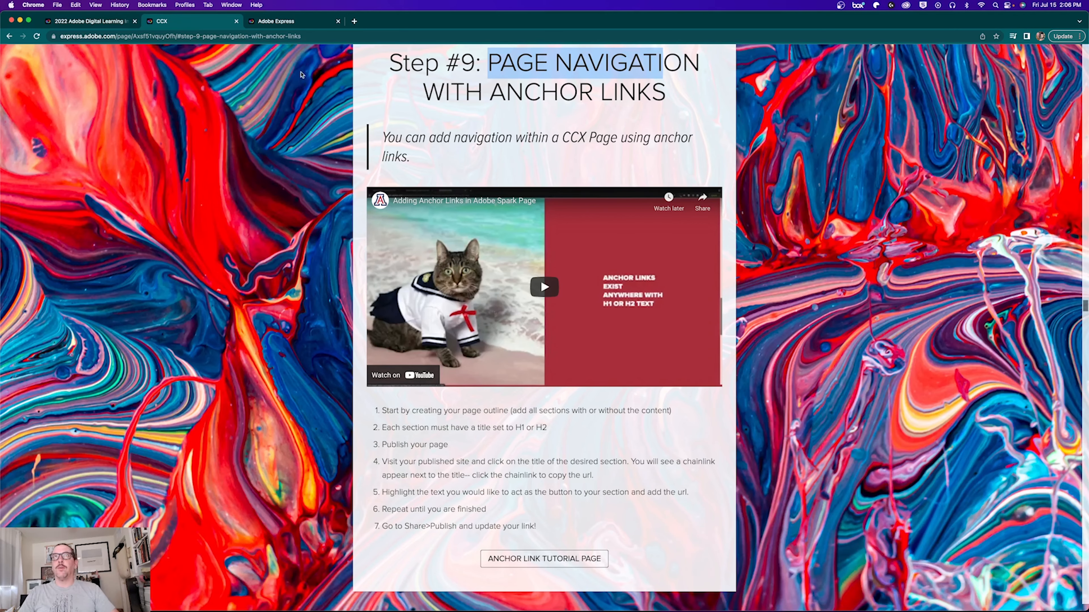
Step: Back in the portfolio editor, inspect the CONTENTS heading's text style and scroll up to the cover
left_click(277, 22)
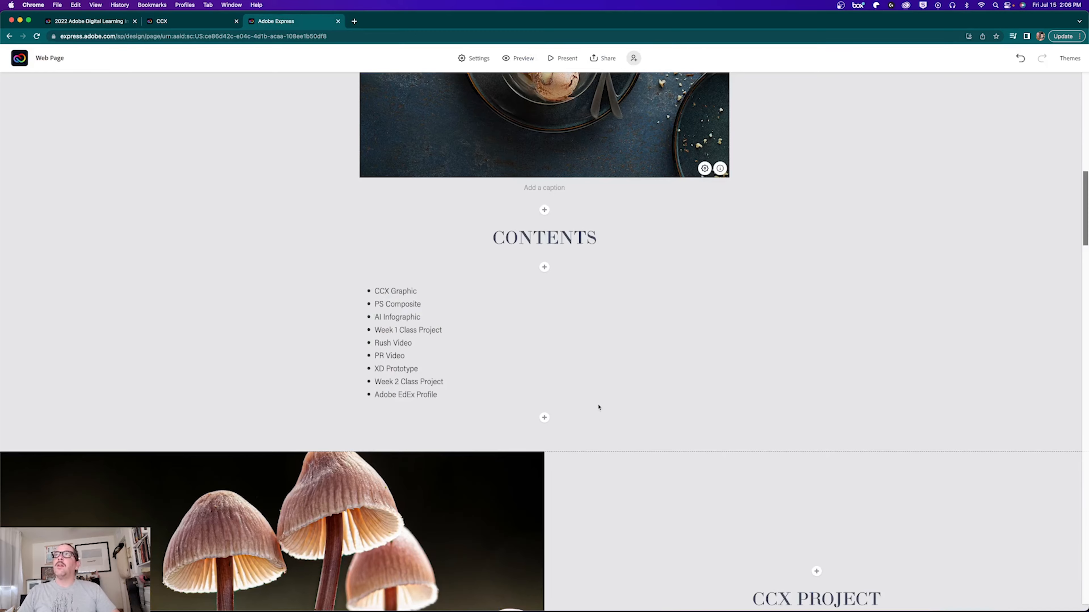
scroll(598, 408, "up", 15)
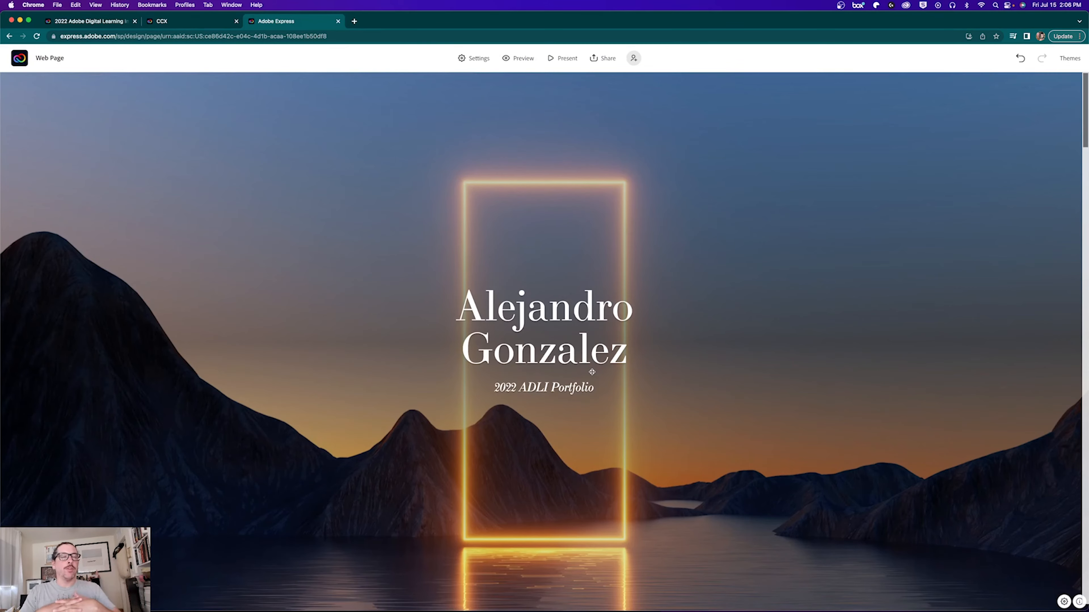
scroll(530, 348, "down", 15)
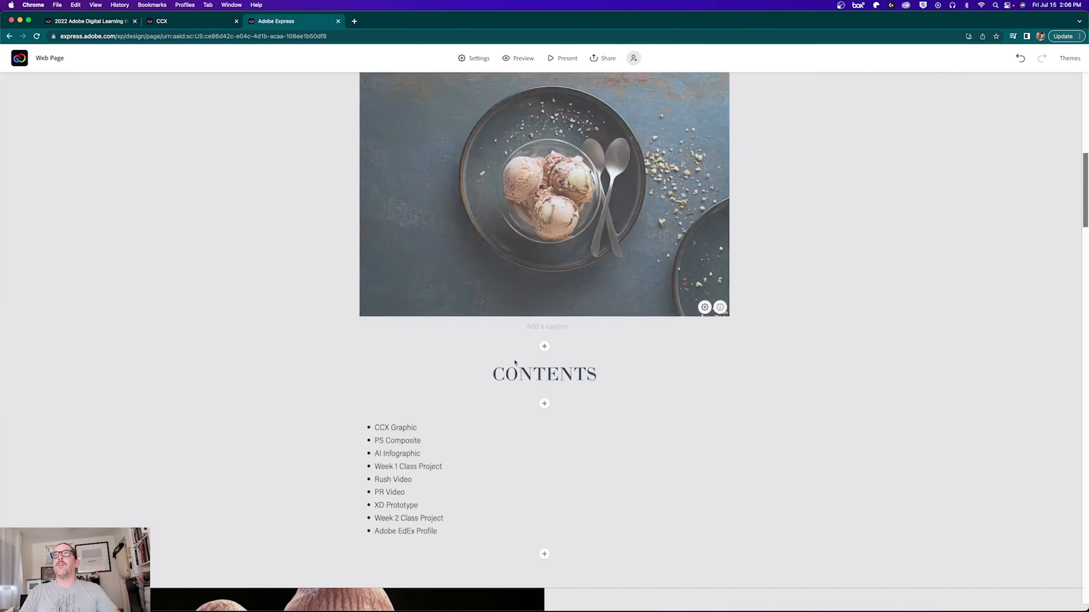
left_click(494, 373)
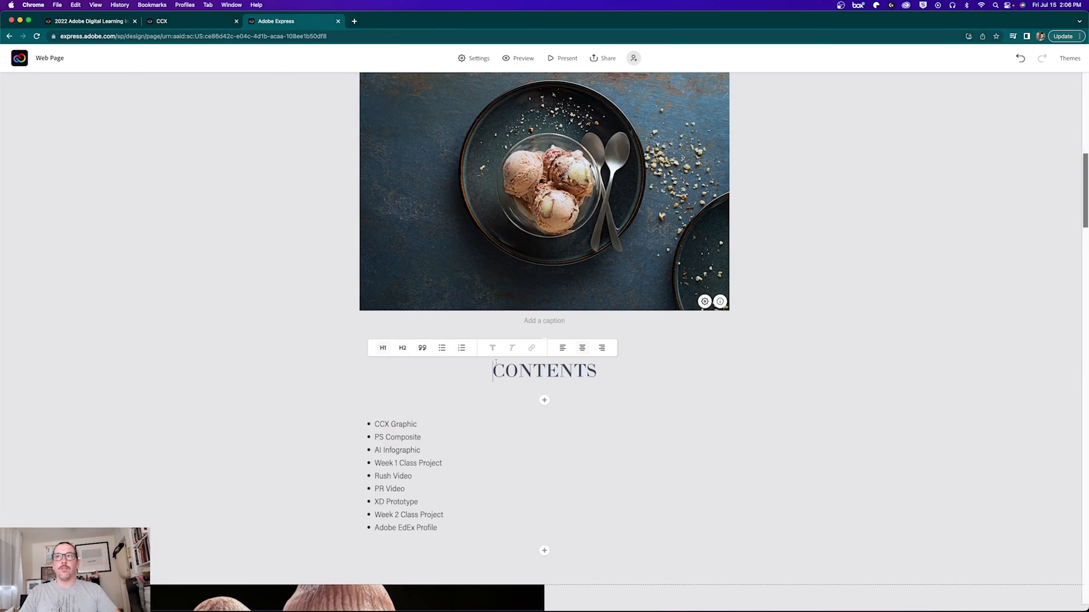
left_click(516, 369)
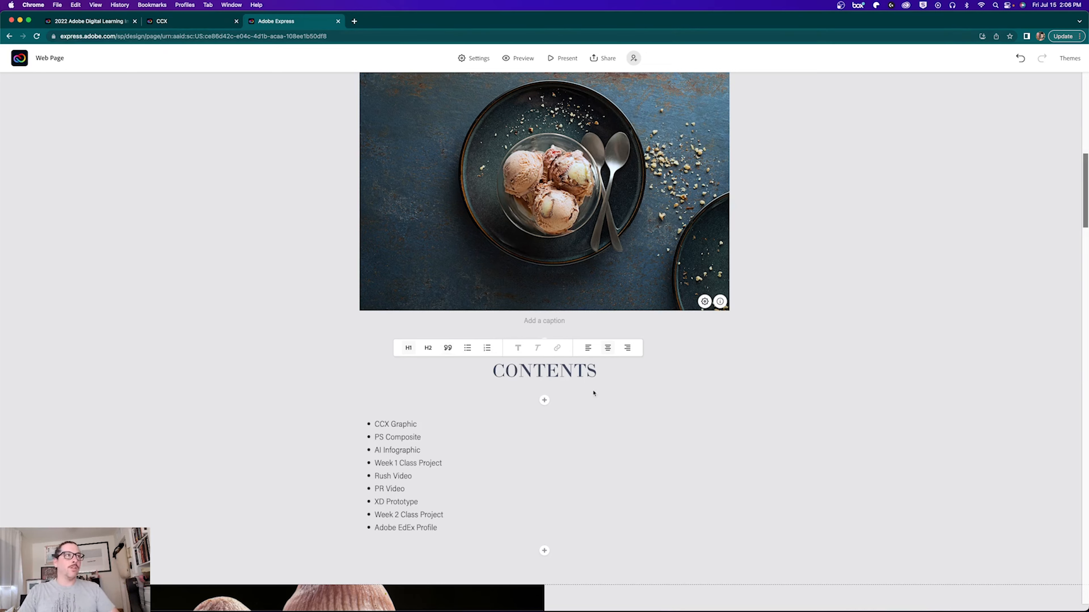
left_click(568, 371)
scroll(568, 371, "up", 14)
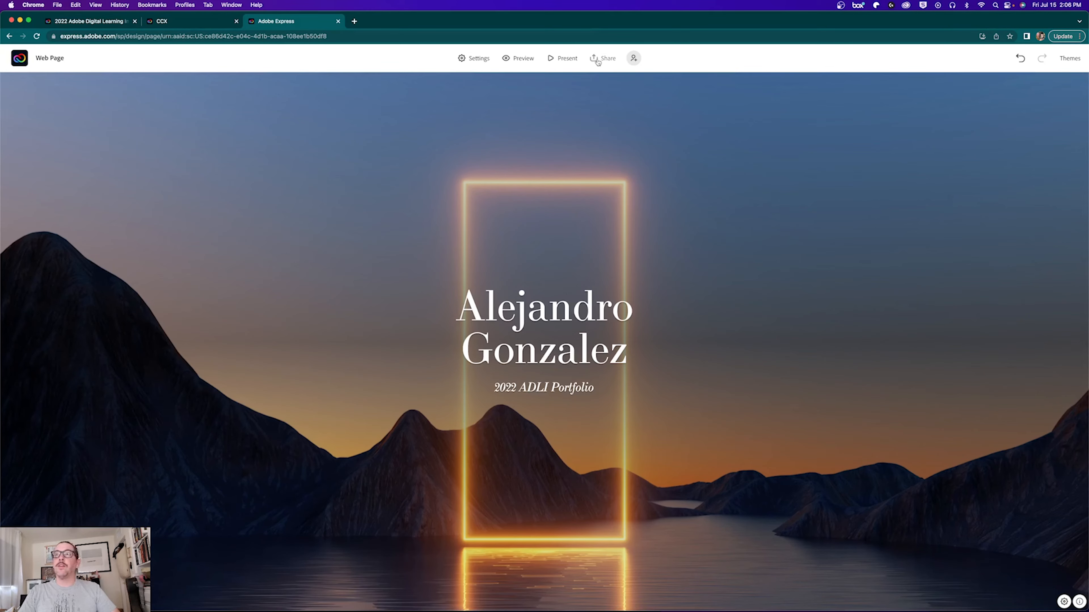
Step: Set up publishing with the title prefixed 'ADLI:', Education category and author name shown
left_click(601, 60)
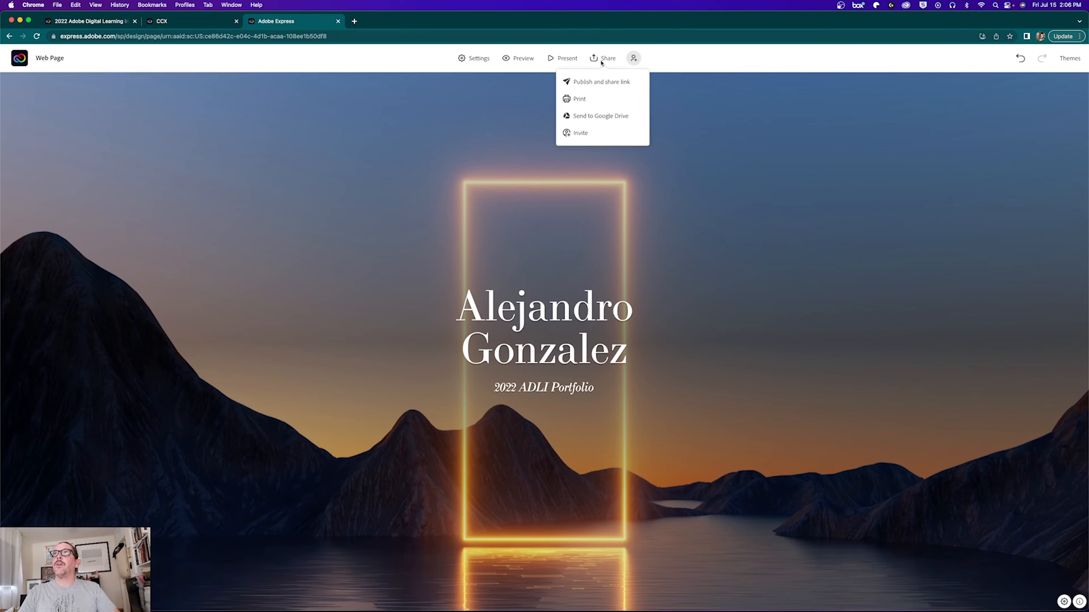
left_click(603, 83)
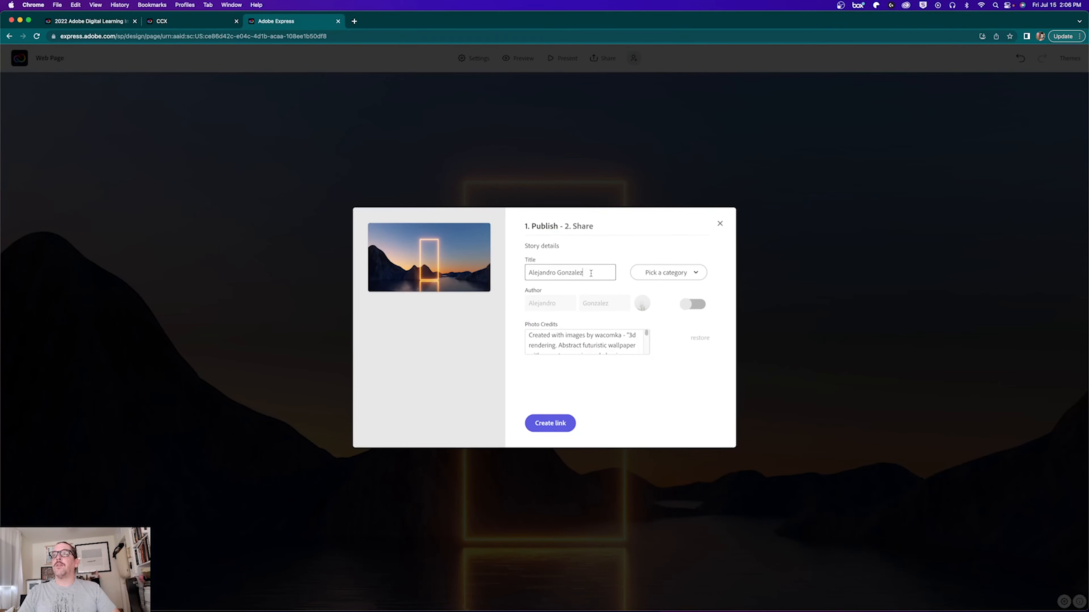
left_click_drag(591, 273, 524, 275)
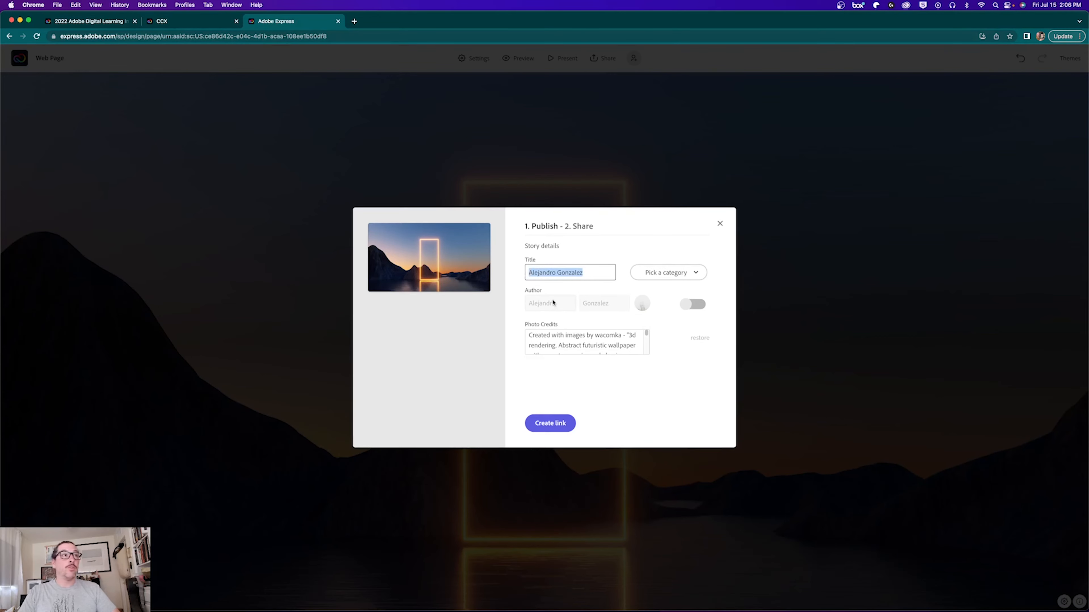
left_click(531, 272)
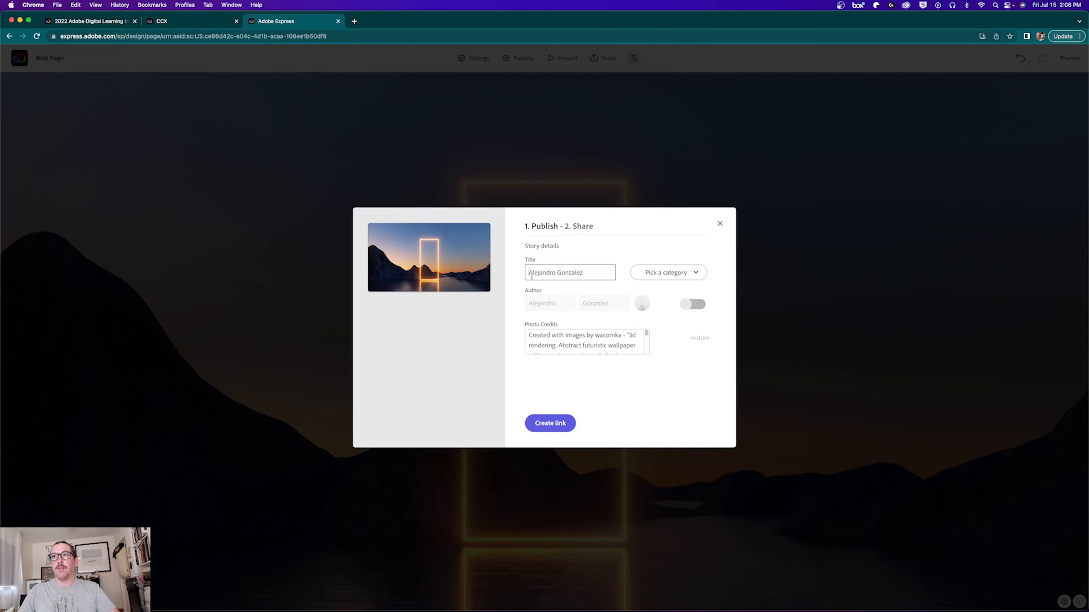
type("ADLI:")
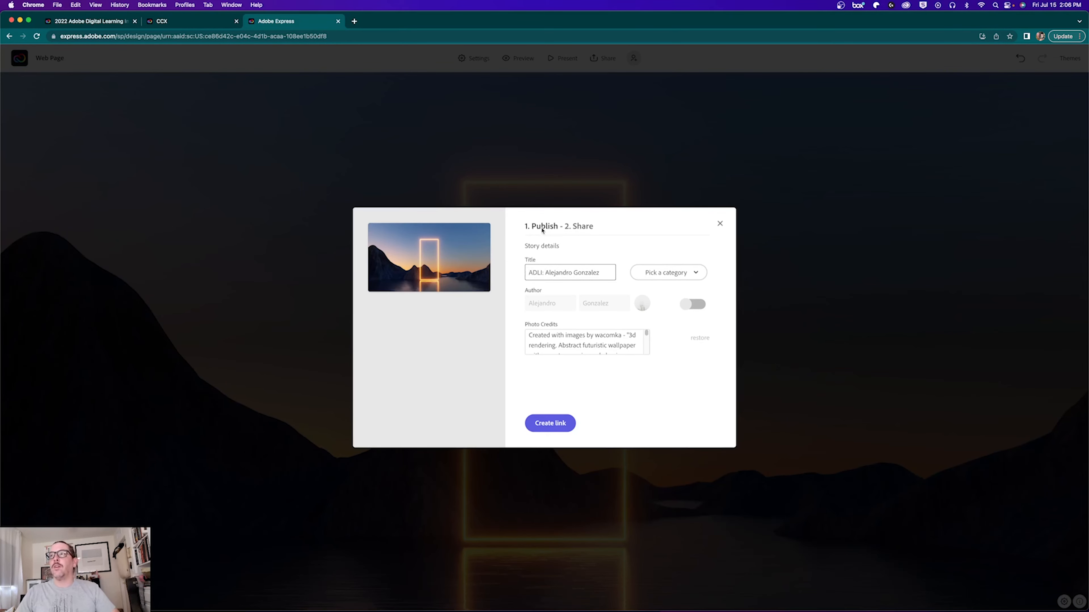
left_click(666, 273)
left_click(666, 318)
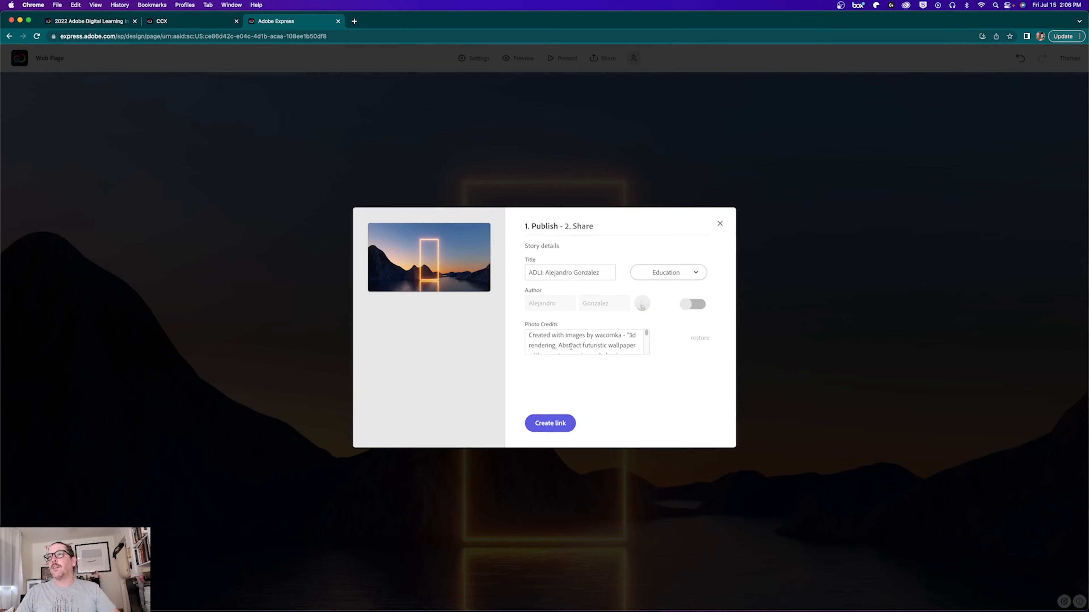
left_click(690, 305)
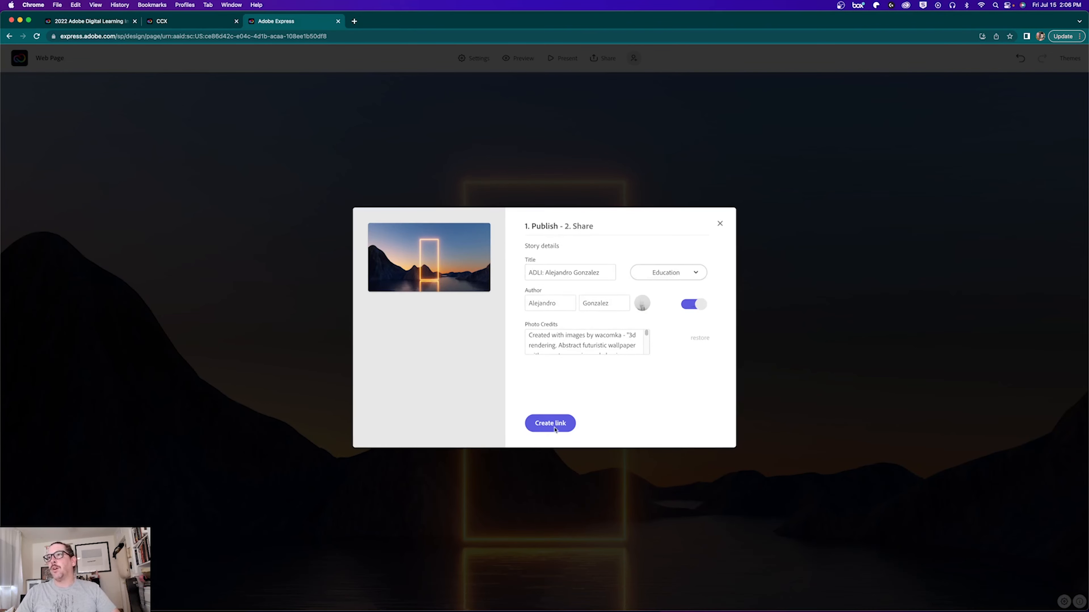
Step: Publish the page and copy its shareable link
left_click(541, 425)
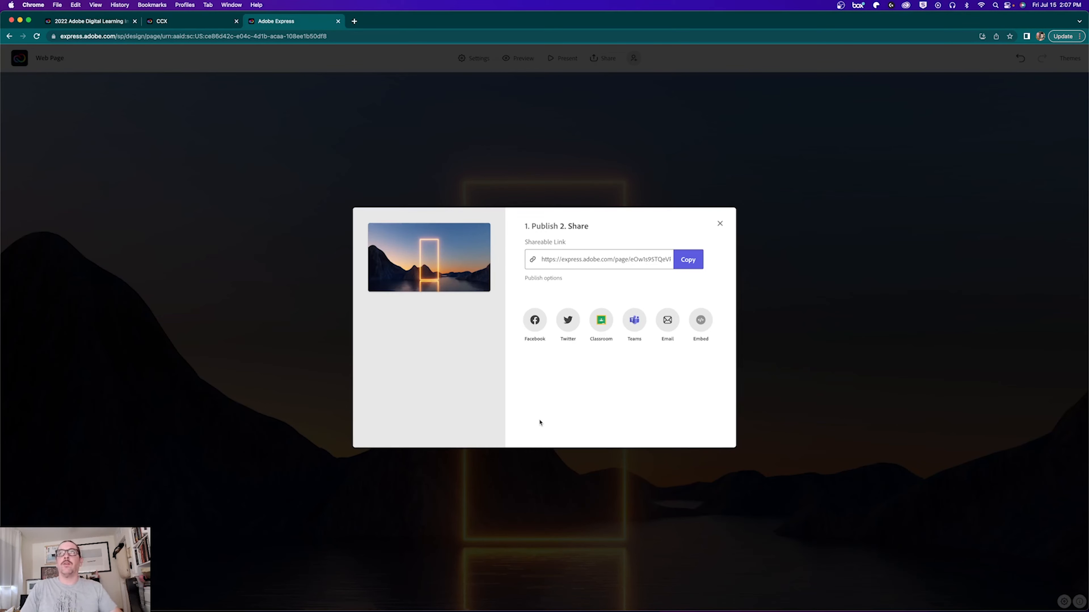
left_click(568, 263)
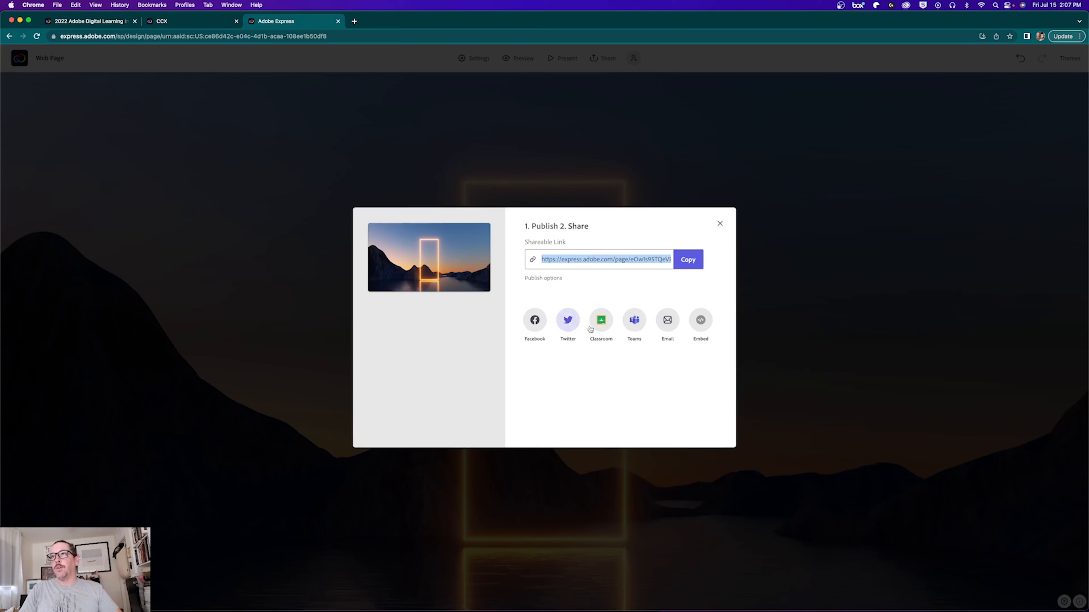
left_click(684, 266)
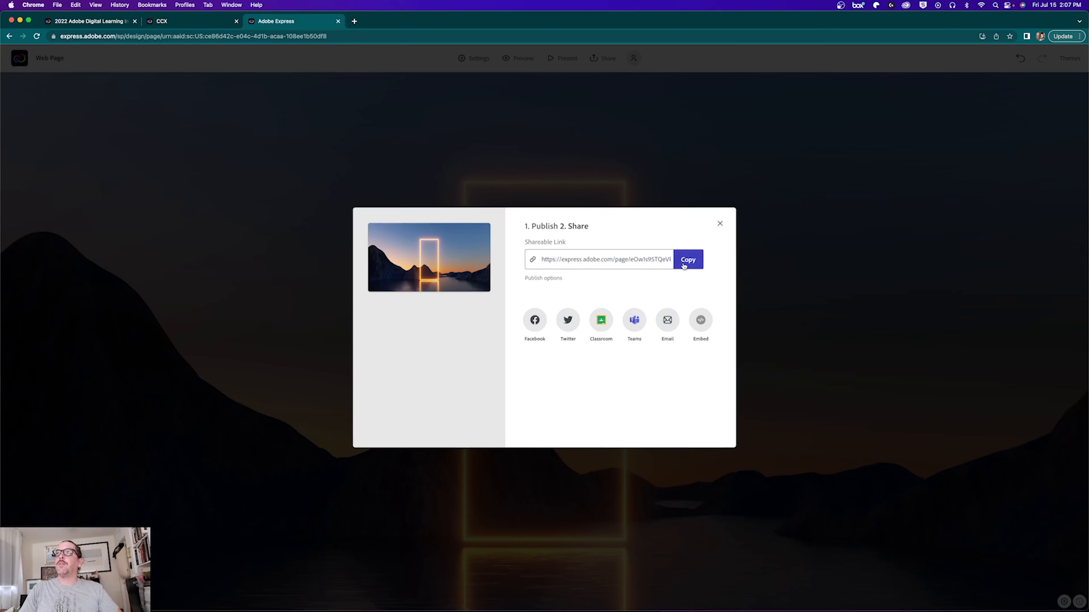
left_click(720, 224)
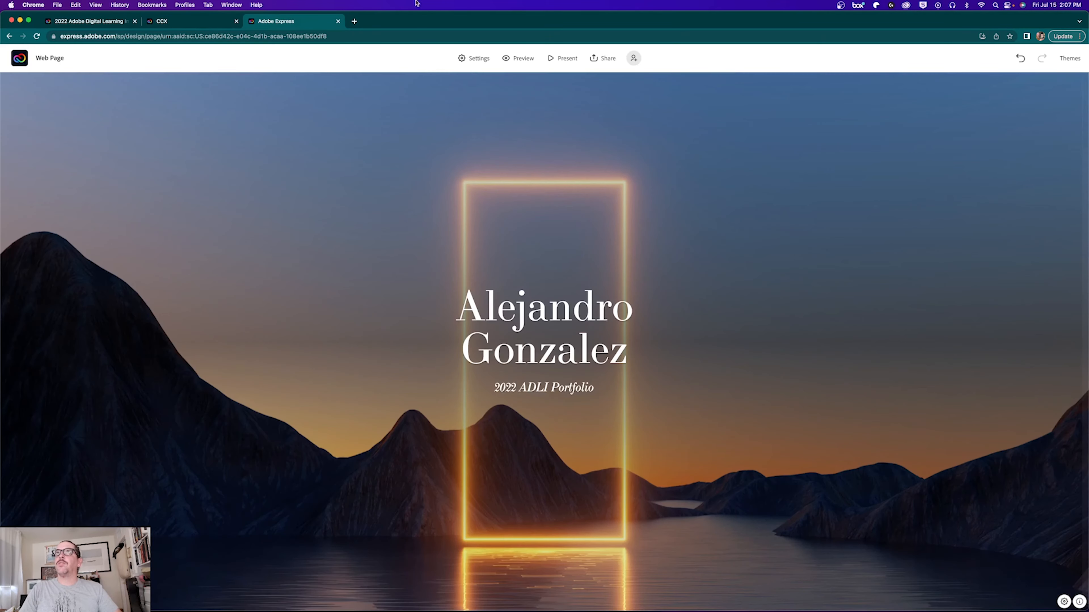
Step: Open the published portfolio link in a new tab and preview the enlarged infographic
left_click(354, 21)
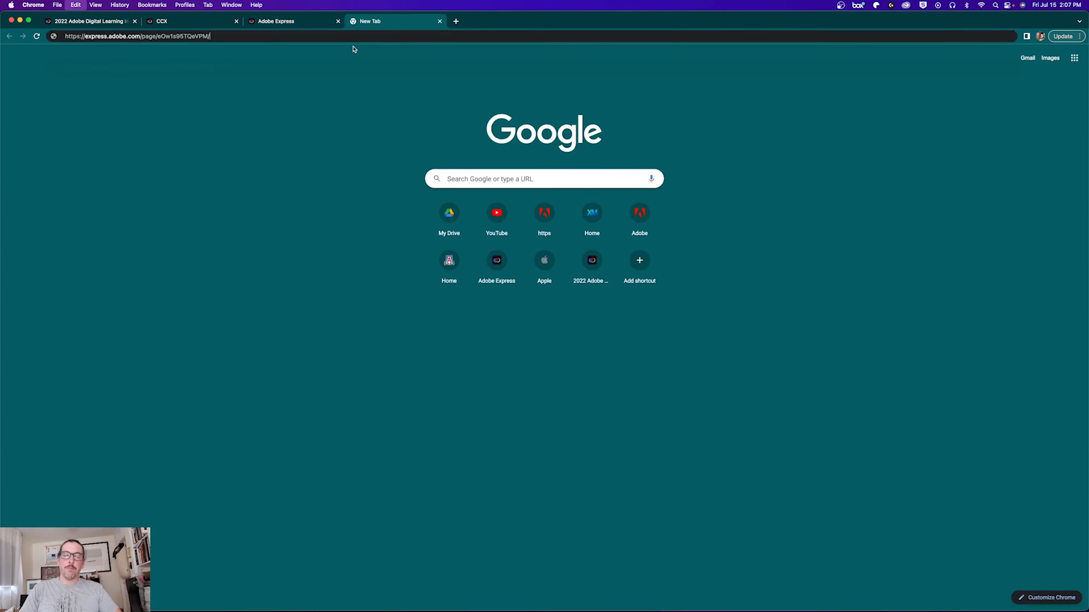
key("super+v")
key("Return")
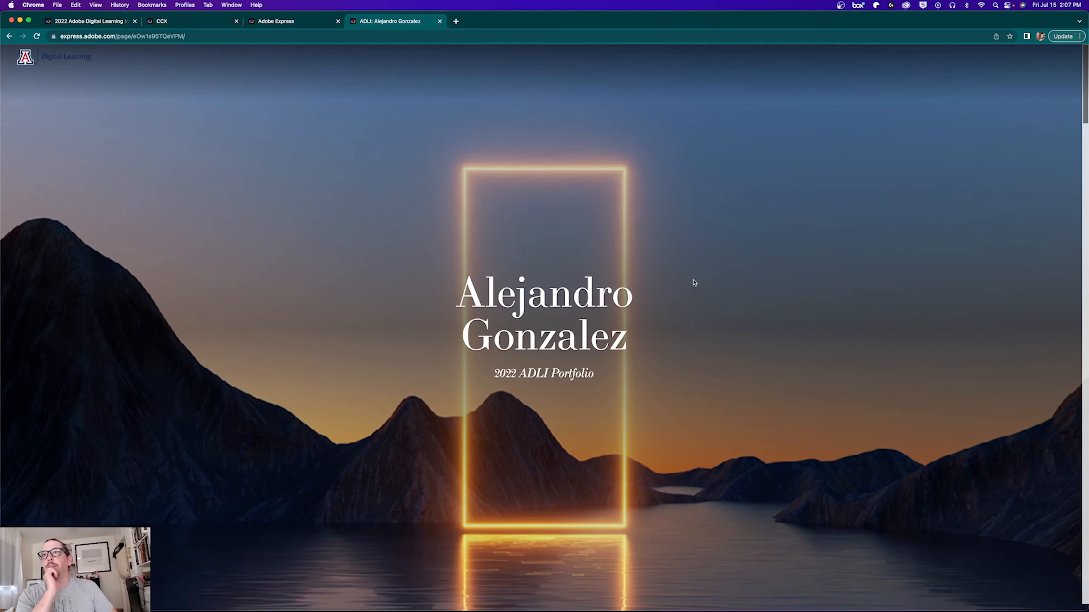
scroll(411, 361, "down", 15)
scroll(258, 438, "up", 2)
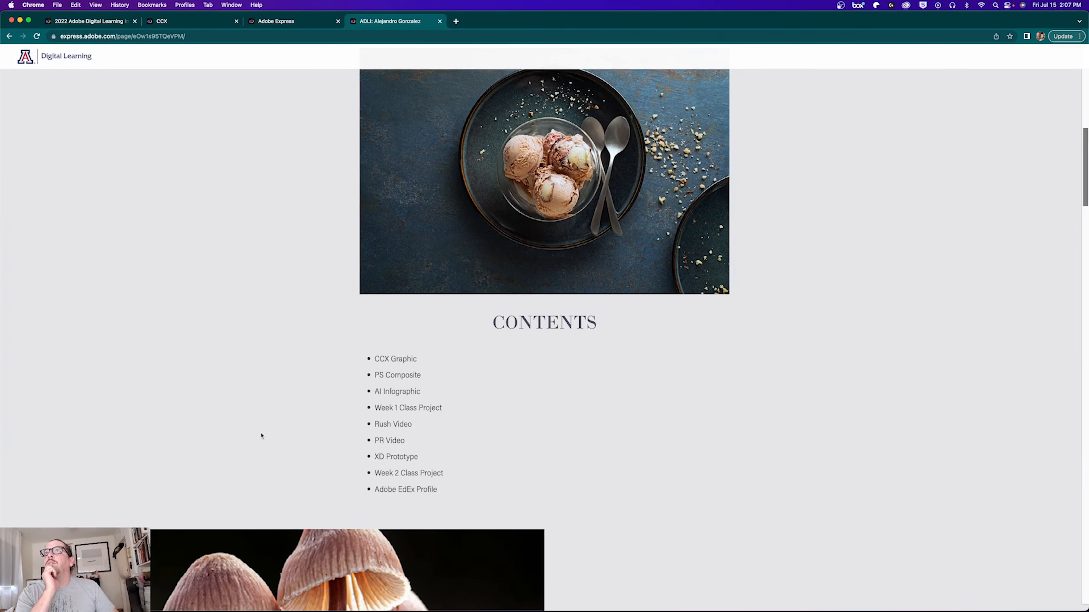
scroll(301, 372, "up", 2)
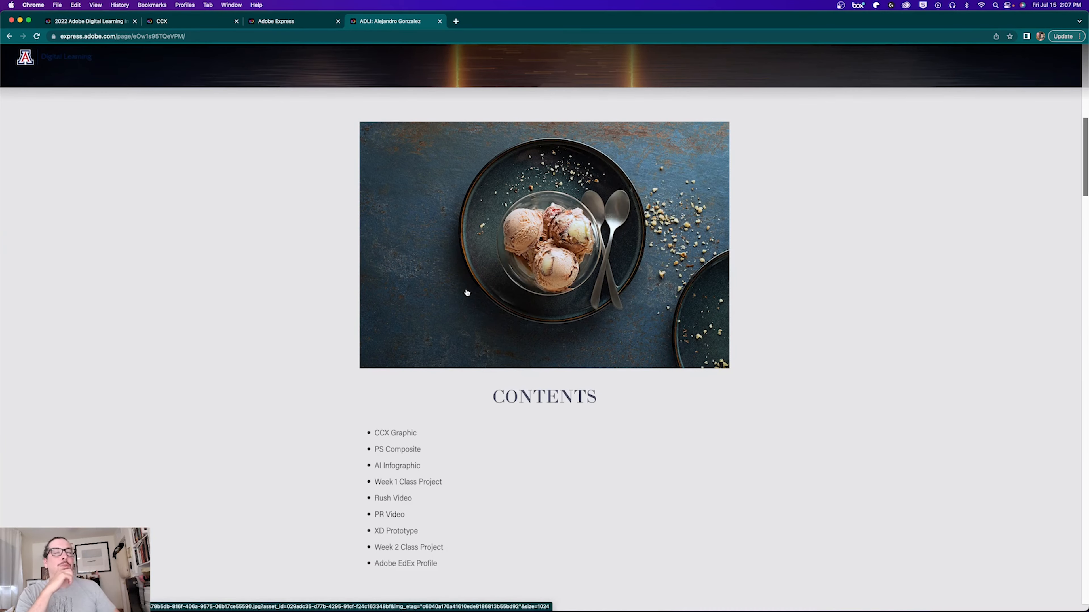
scroll(269, 395, "down", 10)
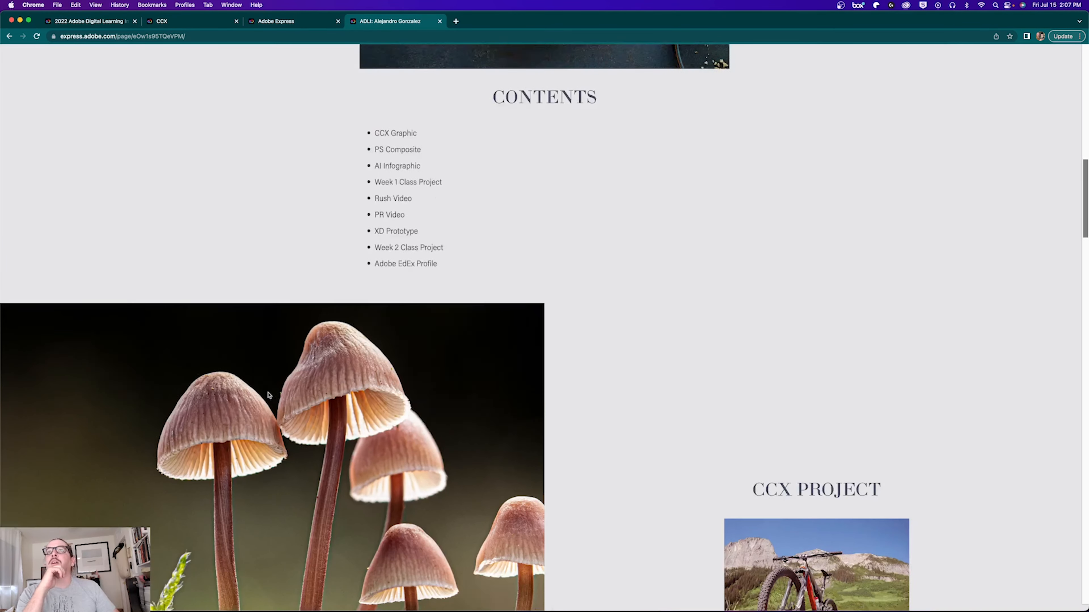
scroll(766, 373, "down", 20)
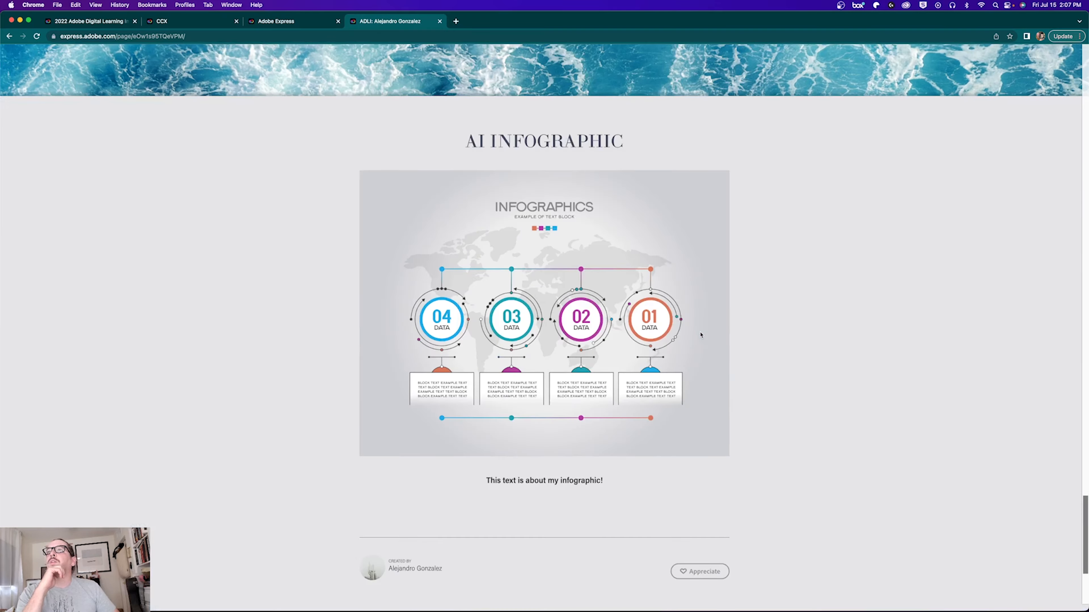
left_click(504, 287)
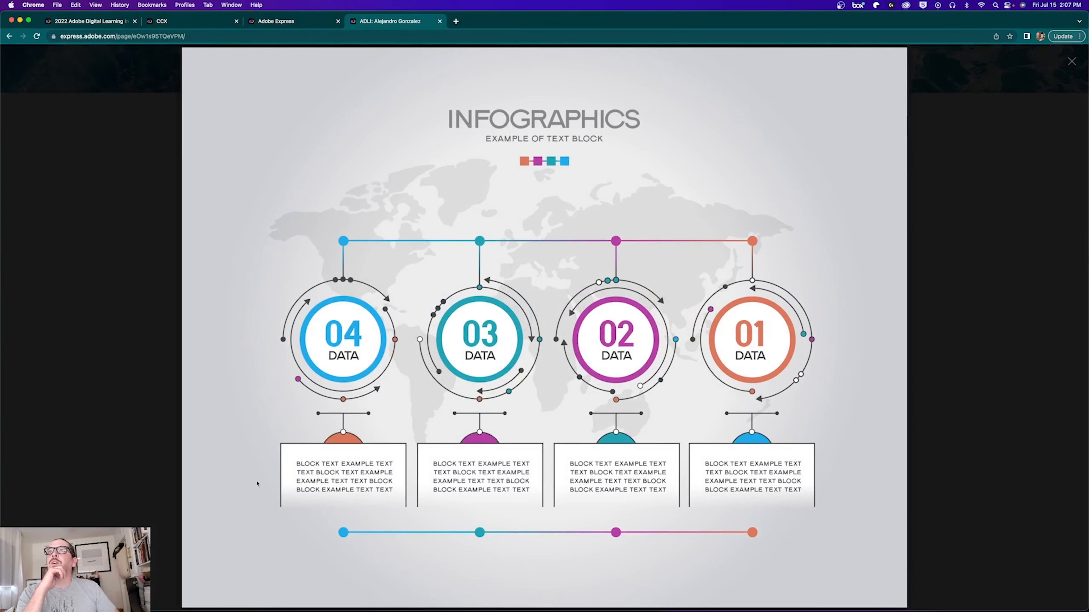
left_click(1070, 63)
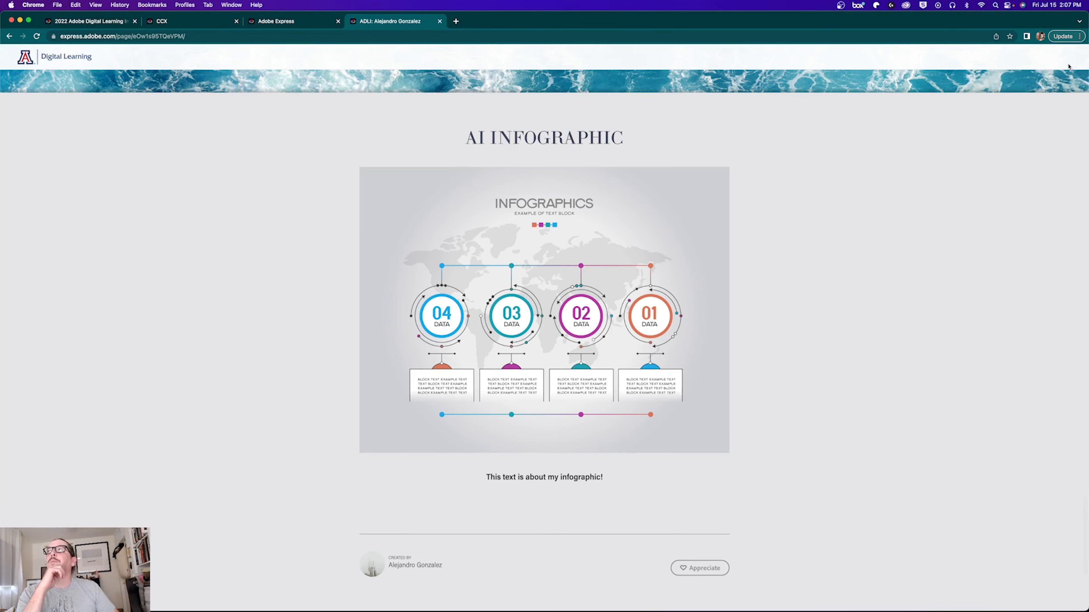
Step: Copy the anchor link for the published page's CCX Project section
scroll(808, 343, "down", 20)
scroll(724, 344, "down", 2)
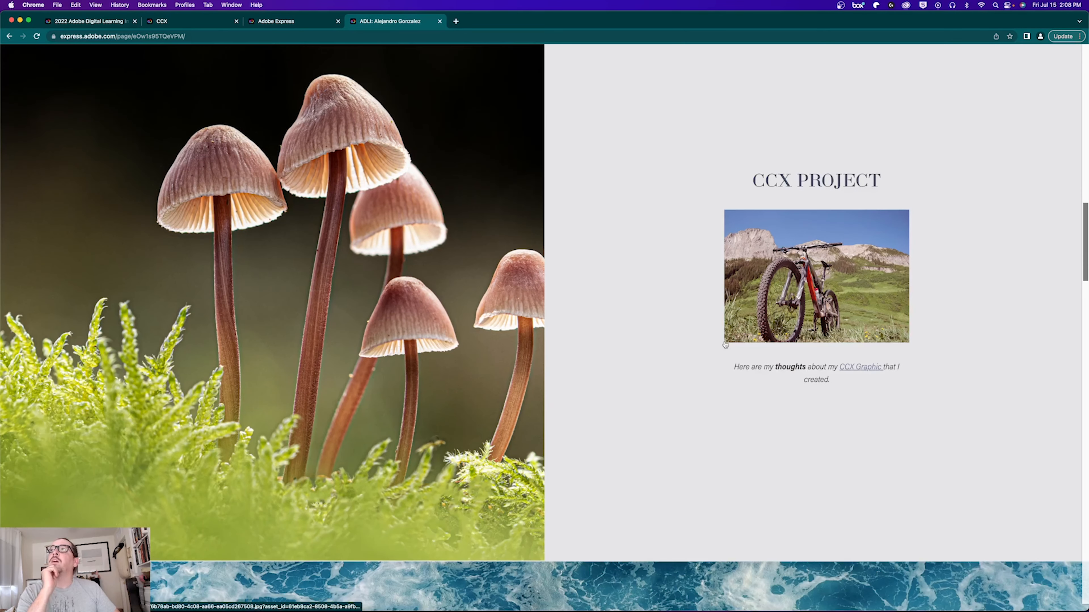
scroll(724, 344, "up", 2)
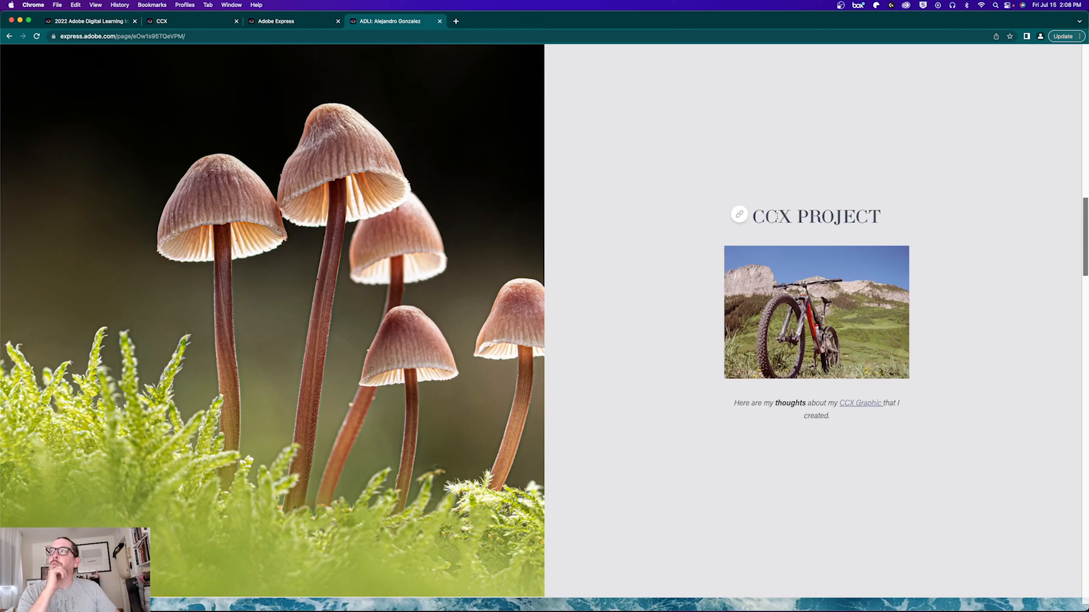
left_click(739, 217)
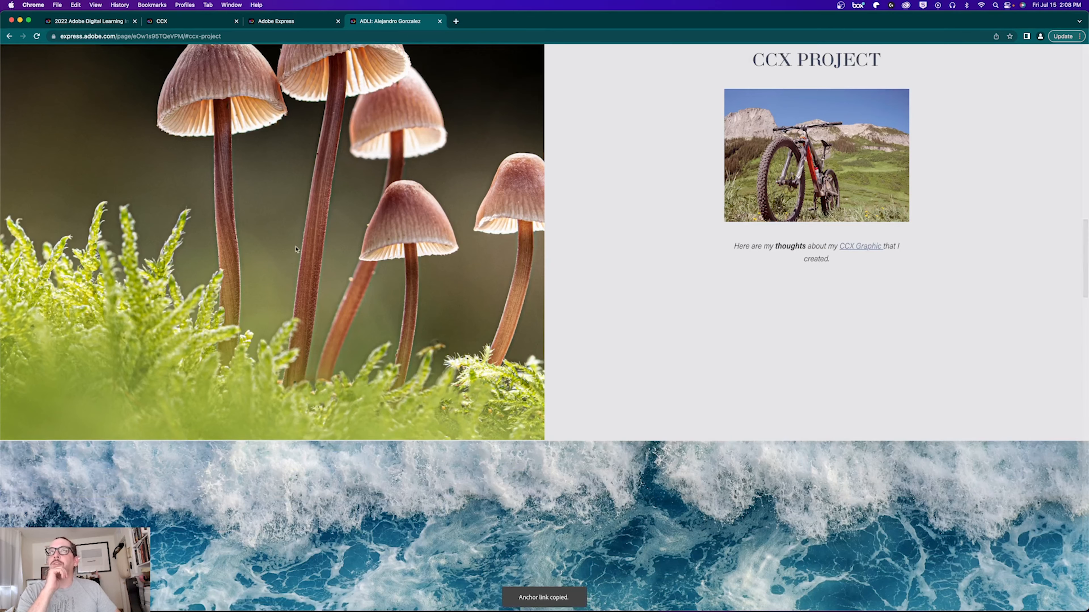
left_click(257, 22)
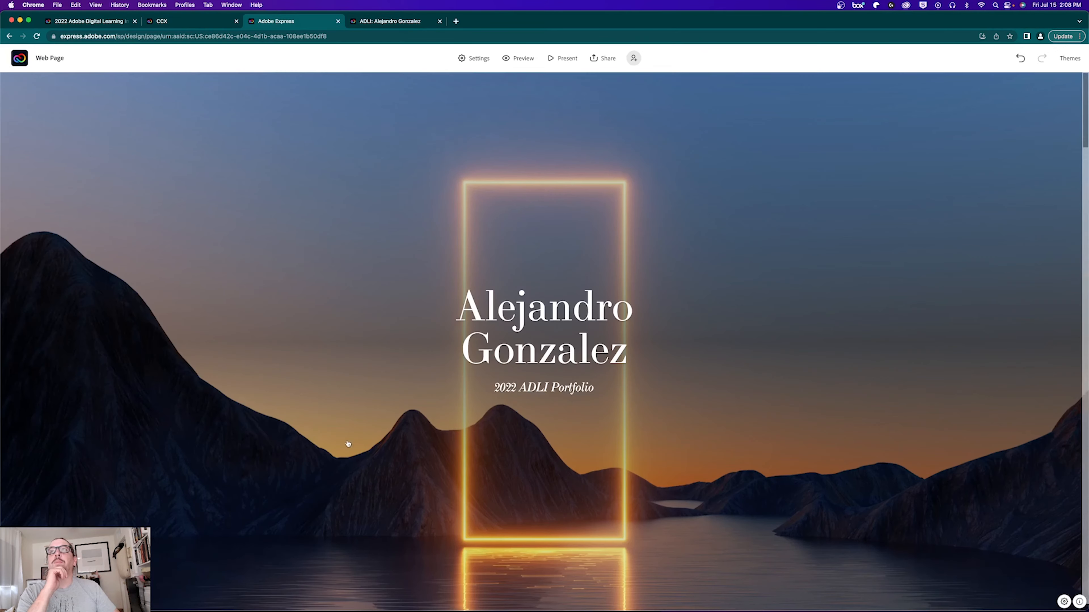
Step: Link the CCX Graphic contents item to the CCX Project section's anchor URL
scroll(347, 448, "down", 10)
scroll(348, 452, "down", 3)
left_click_drag(417, 302, 375, 305)
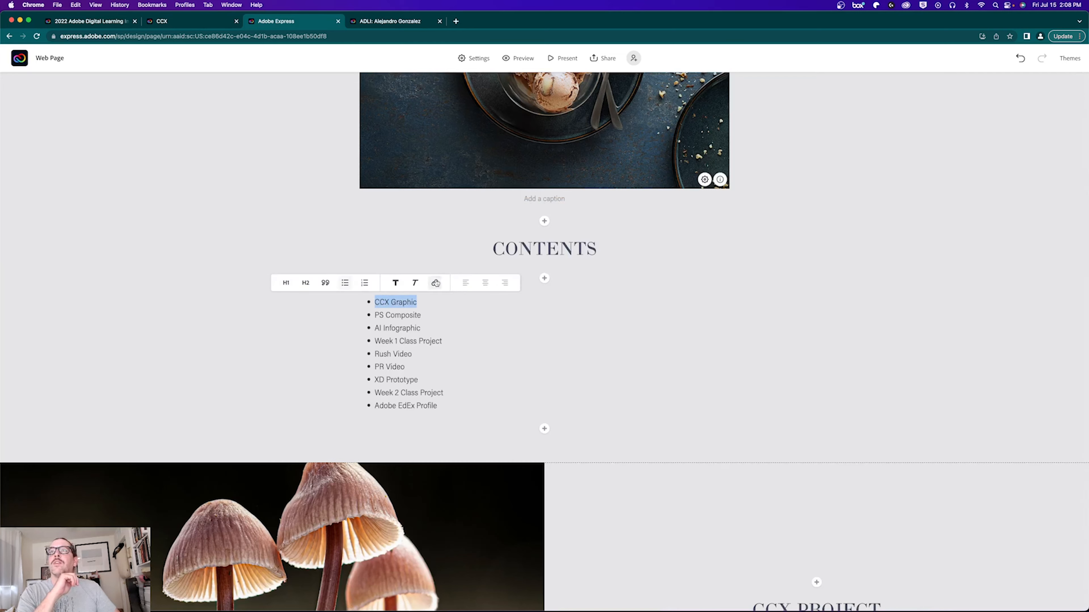
left_click(435, 283)
key("super+v")
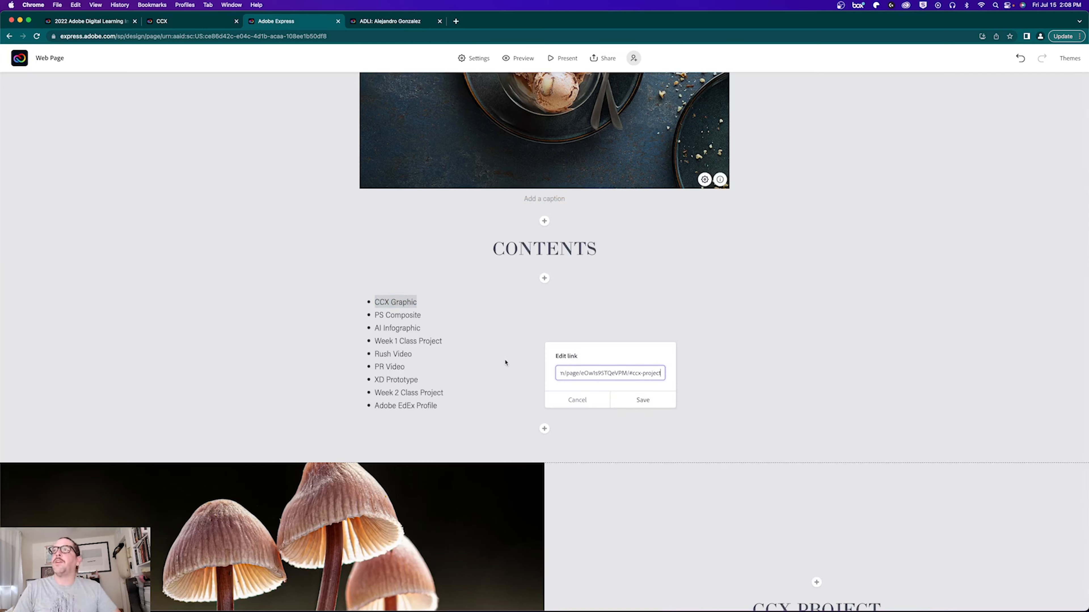
left_click(639, 401)
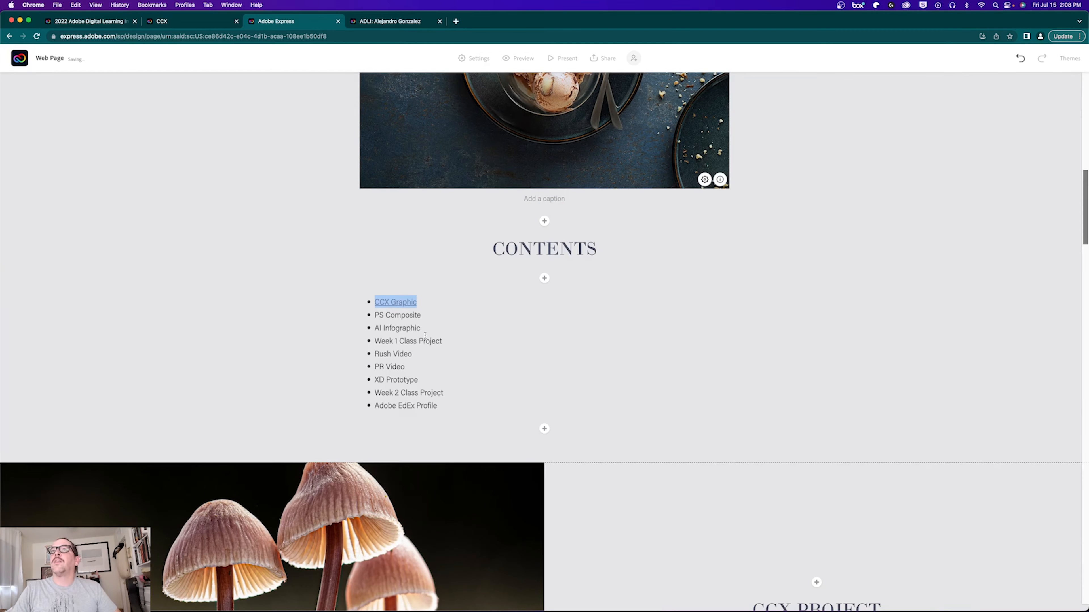
Step: Copy the AI Infographic section's anchor from the published page and save it as a contents link
left_click_drag(374, 314, 421, 316)
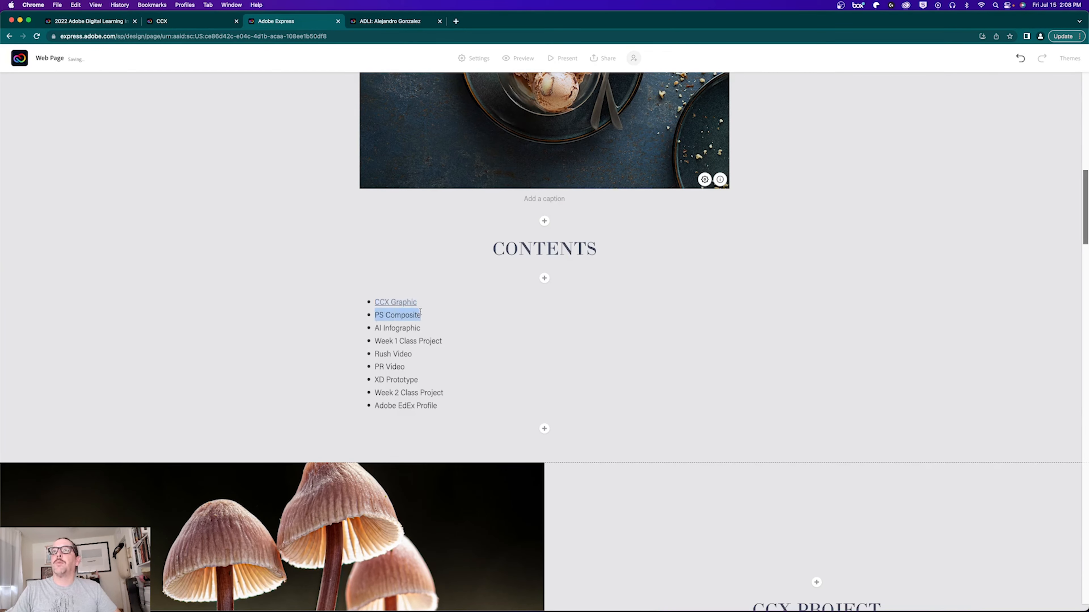
left_click(438, 296)
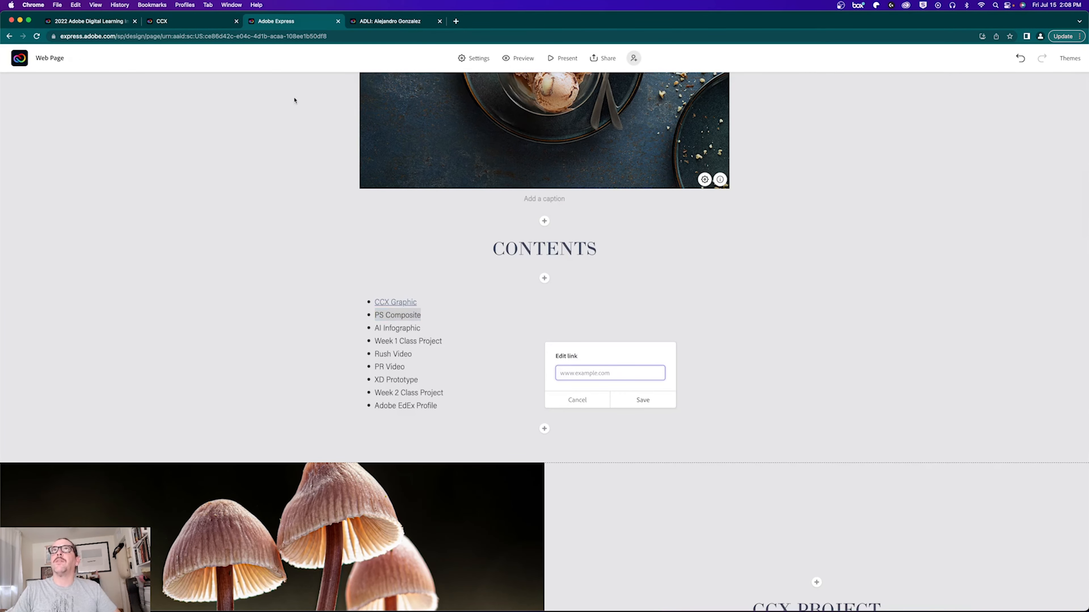
left_click(364, 22)
scroll(450, 257, "down", 15)
left_click(449, 218)
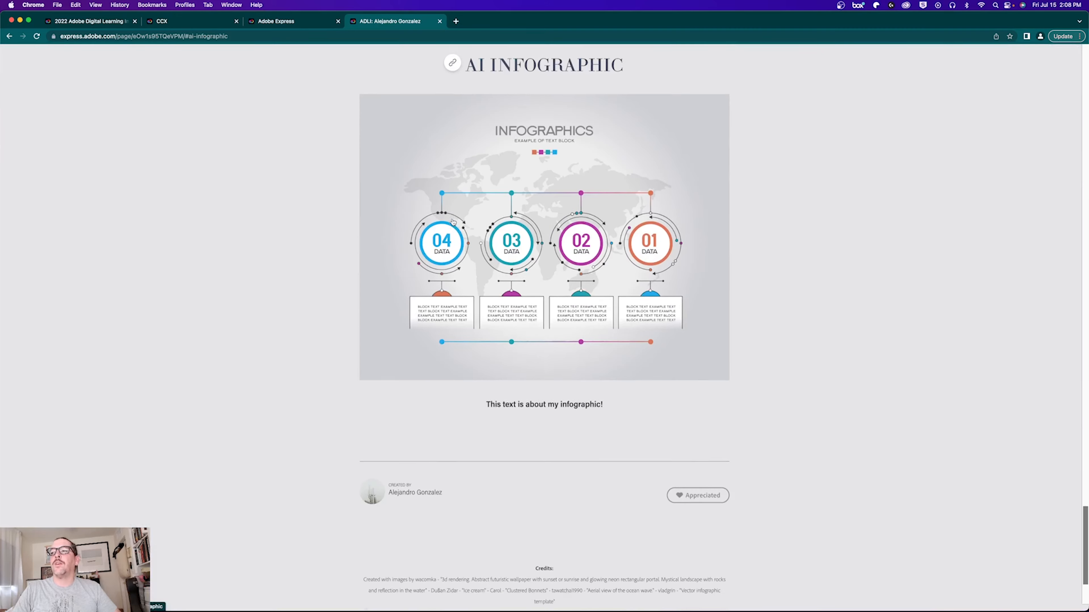
left_click(300, 21)
key("super+v")
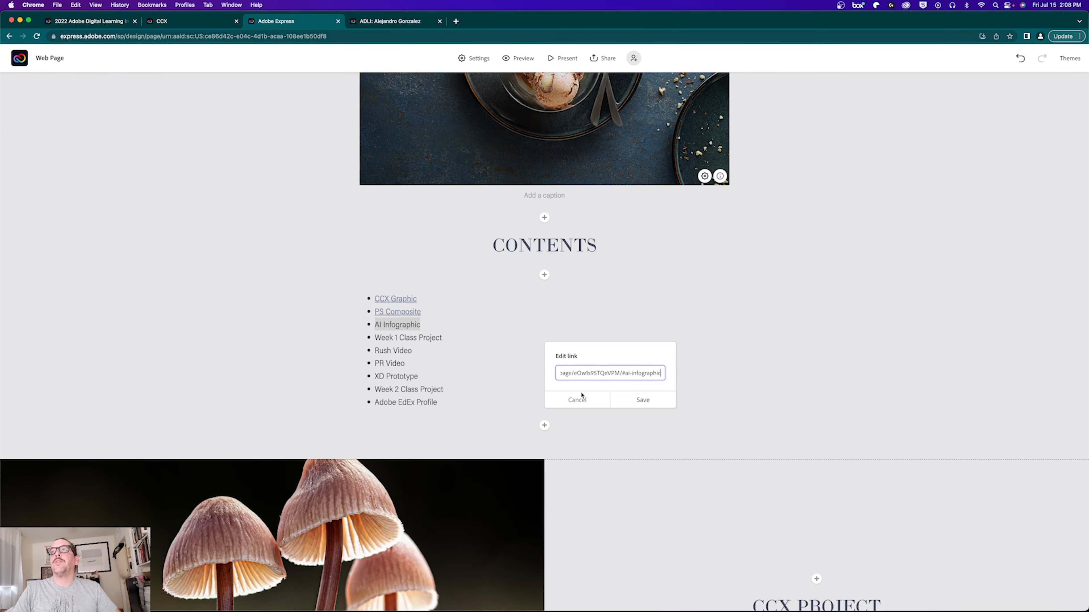
left_click(643, 400)
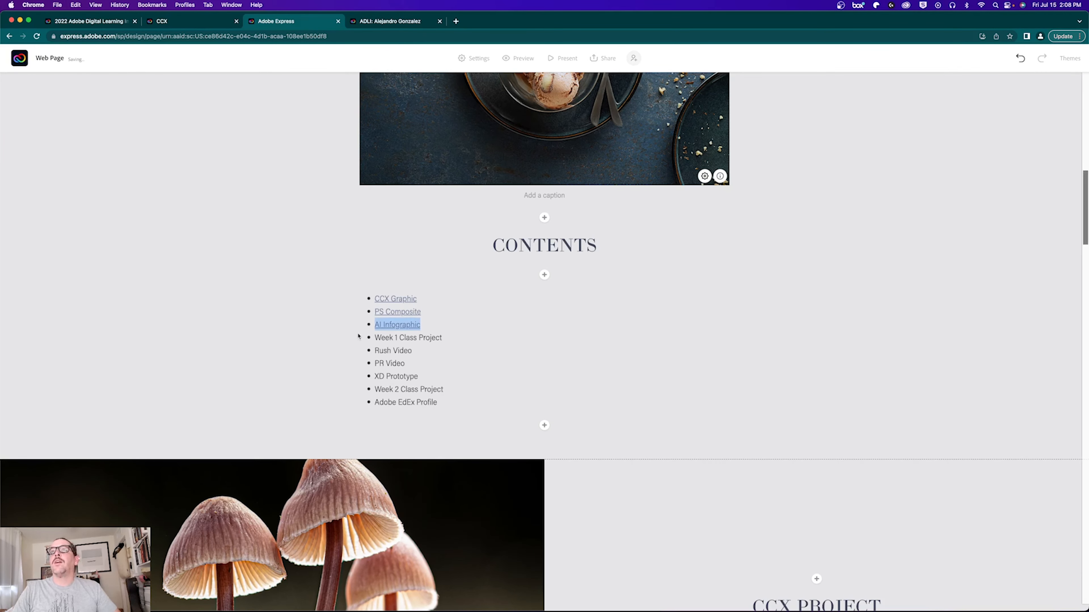
left_click_drag(376, 337, 442, 337)
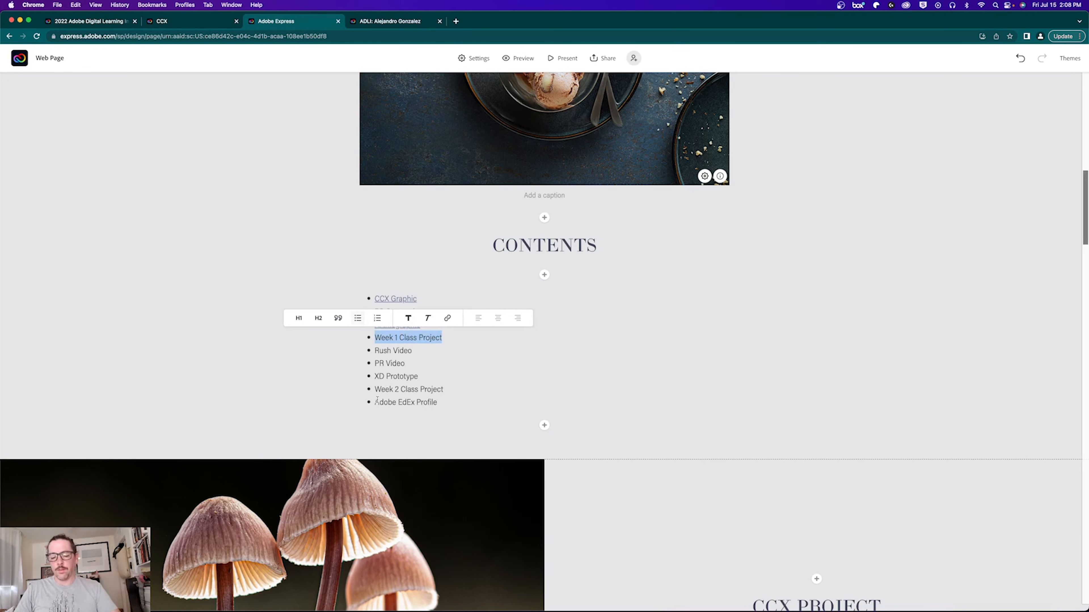
Step: Open docs.google.com in a new tab and sign in with the university email account
key("super+t")
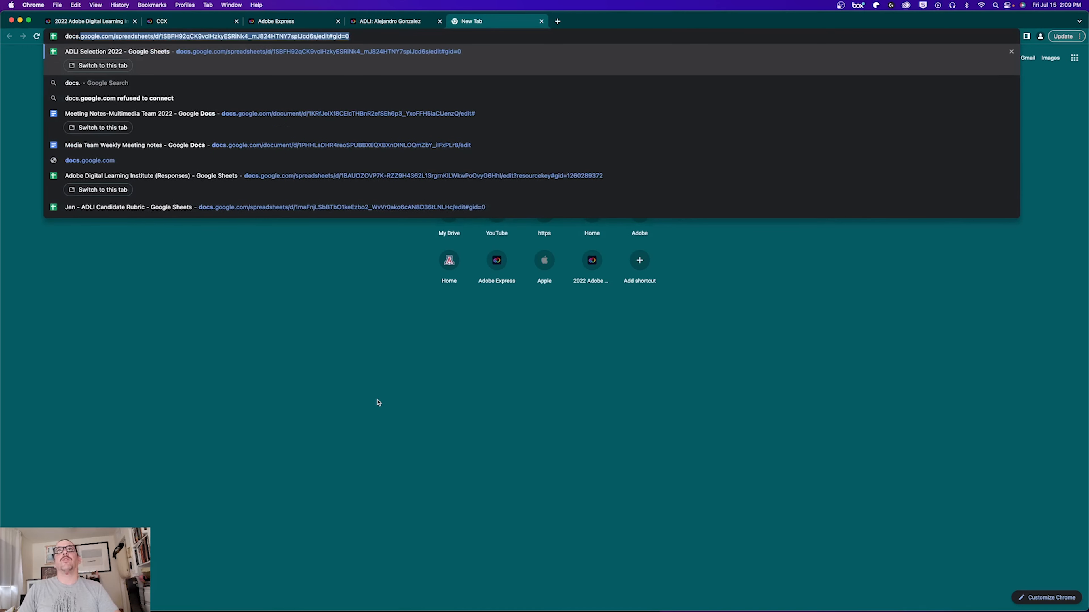
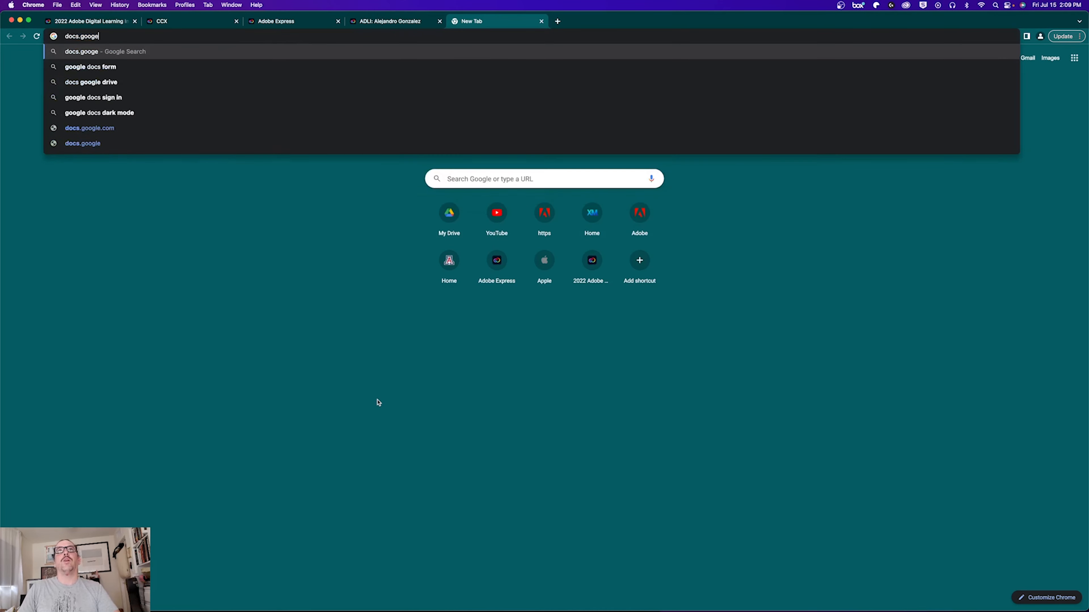
key("Return")
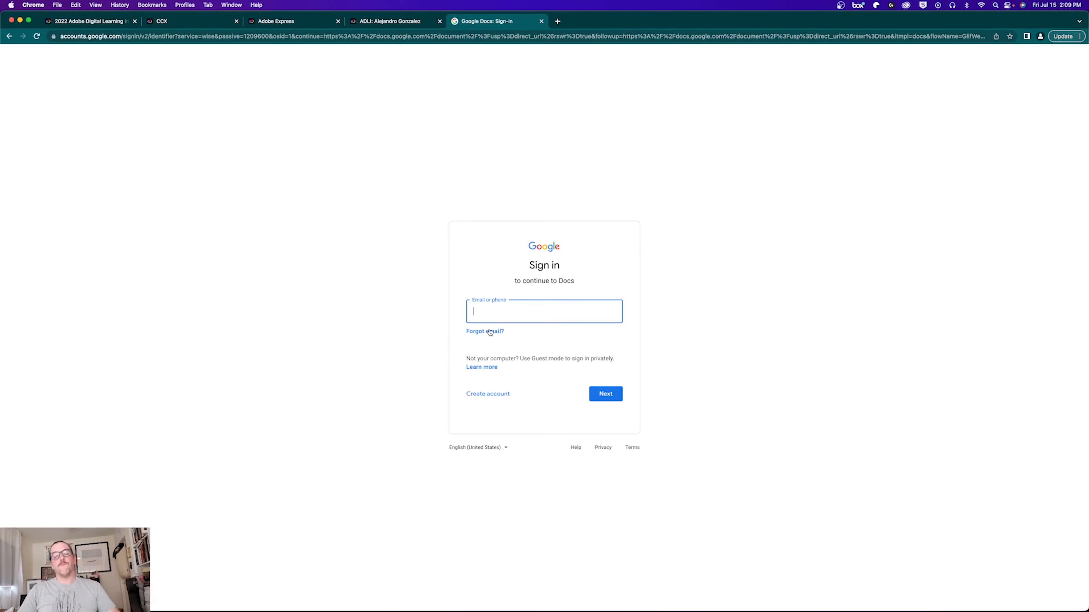
key("Return")
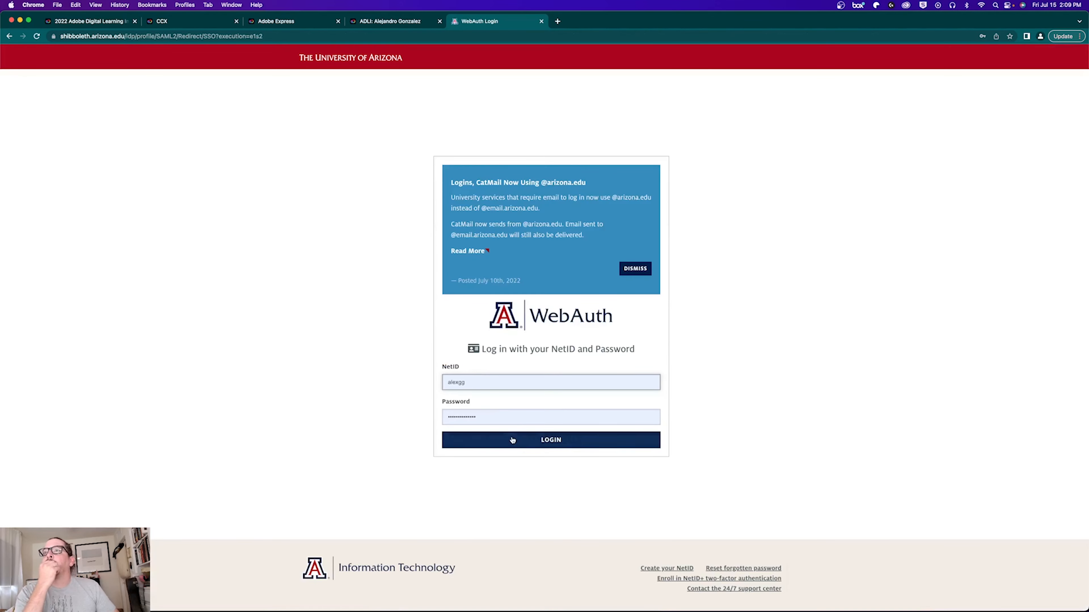
left_click(512, 440)
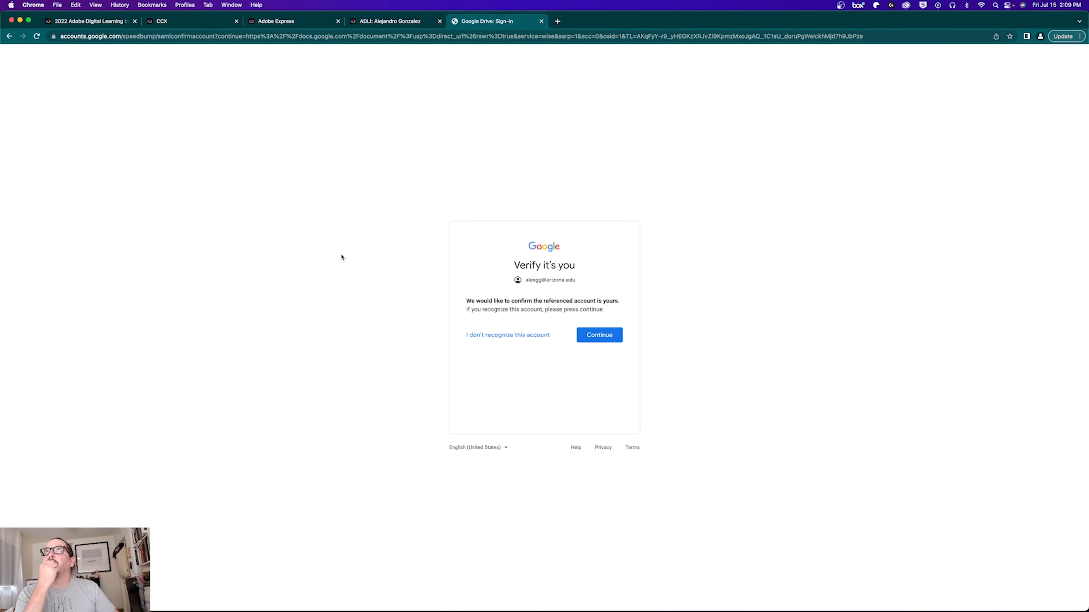
left_click(598, 339)
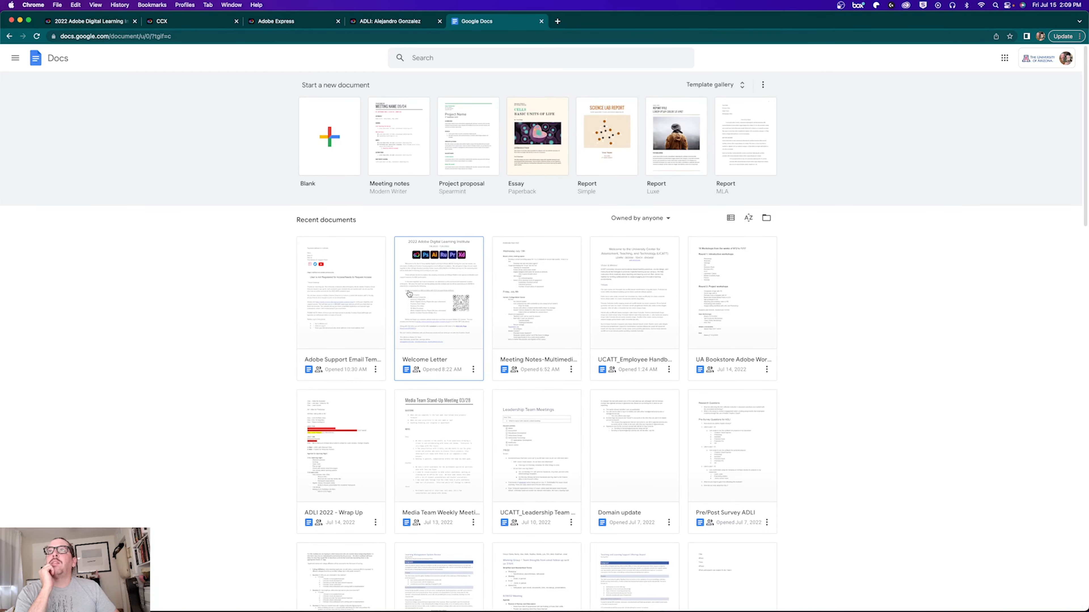
Step: Make the Welcome Letter viewable by anyone with the link and copy that link
left_click(427, 283)
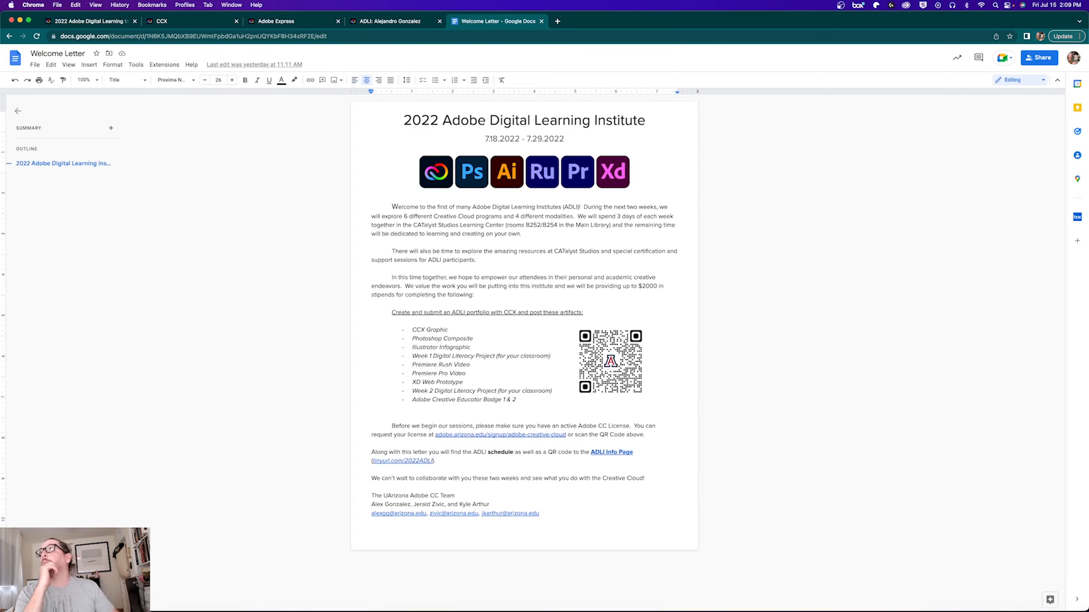
left_click(1033, 59)
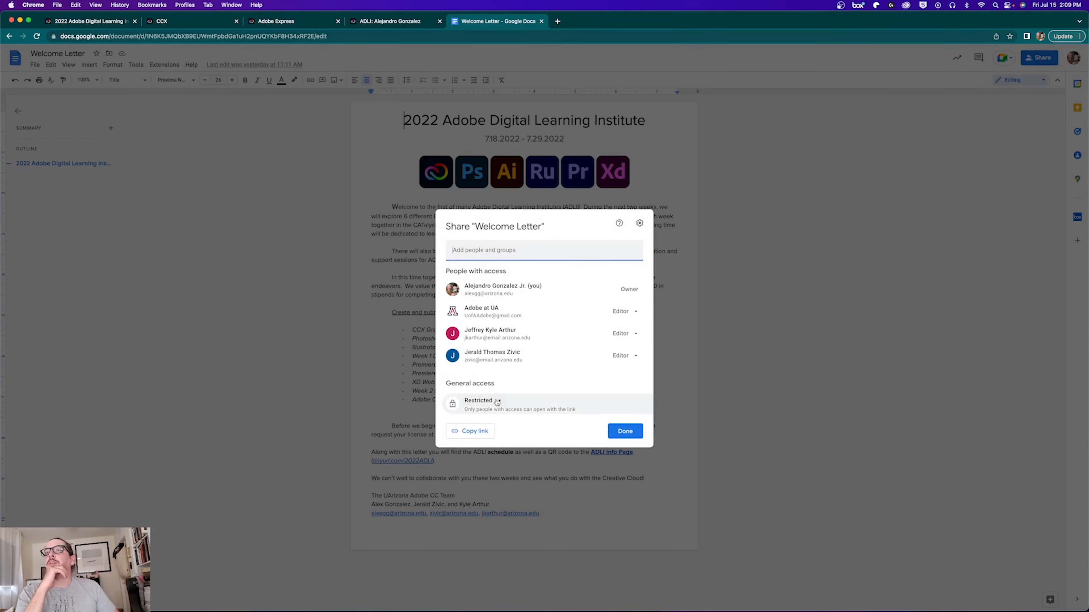
left_click(483, 400)
left_click(516, 475)
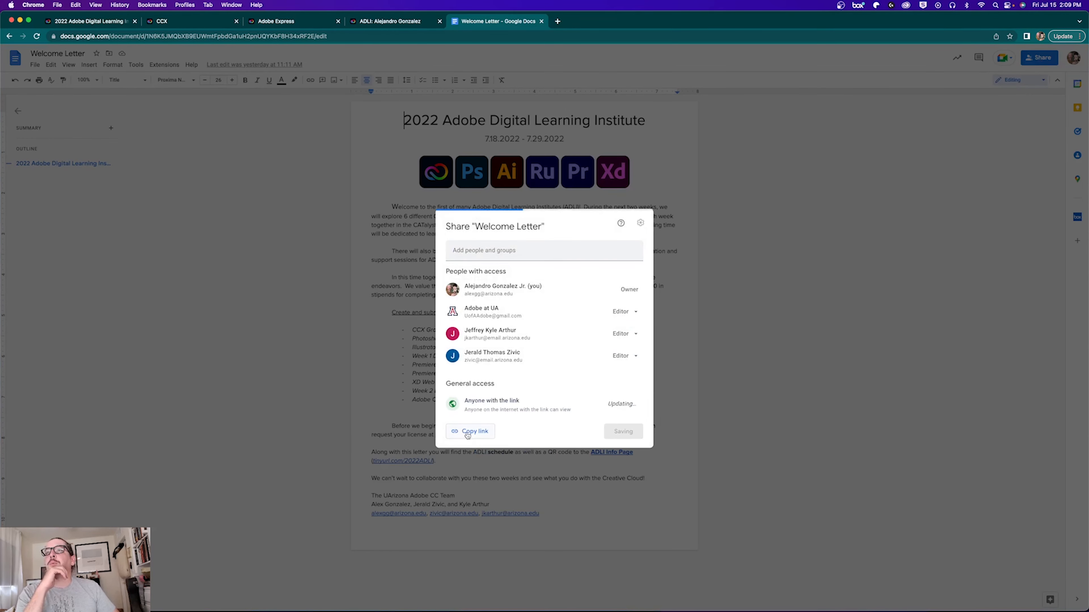
left_click(469, 431)
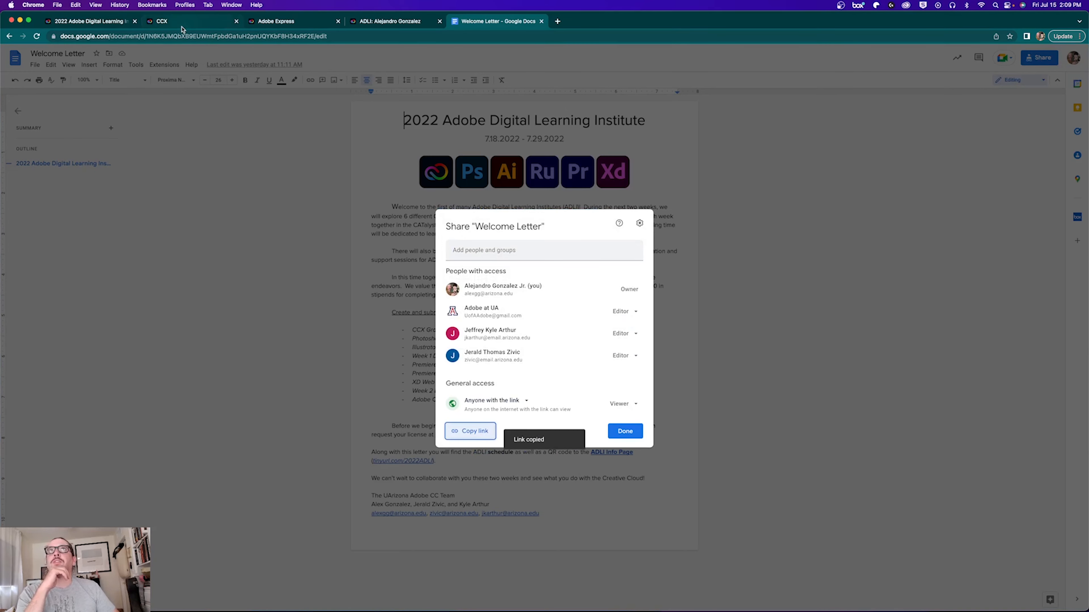
left_click(366, 22)
left_click(272, 23)
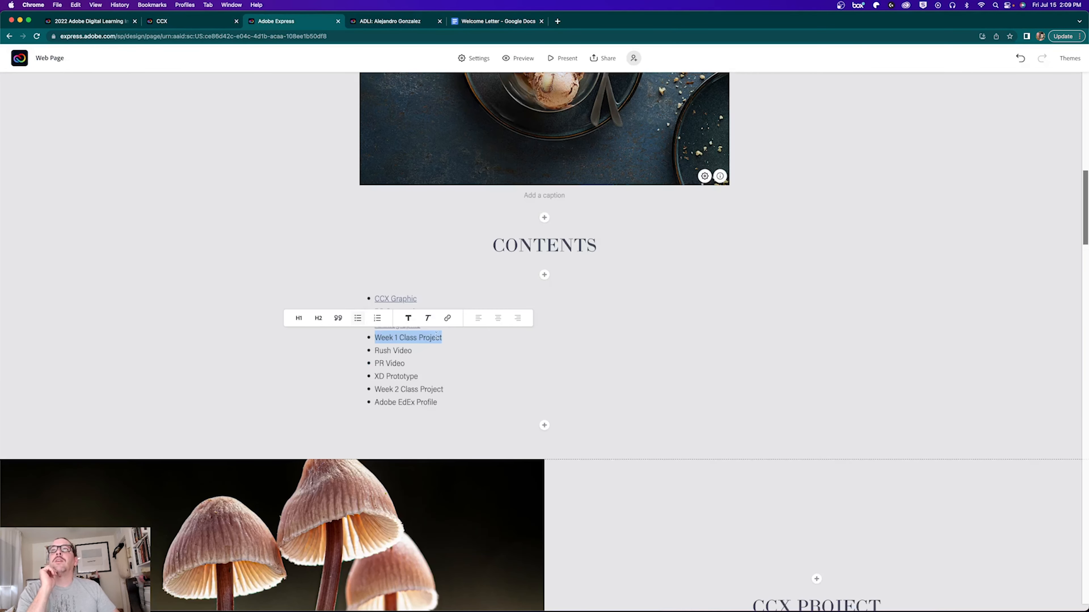
Step: Link Week 1 Class Project to the Welcome Letter URL and begin linking Adobe EdEx Profile
left_click(447, 317)
key("super+v")
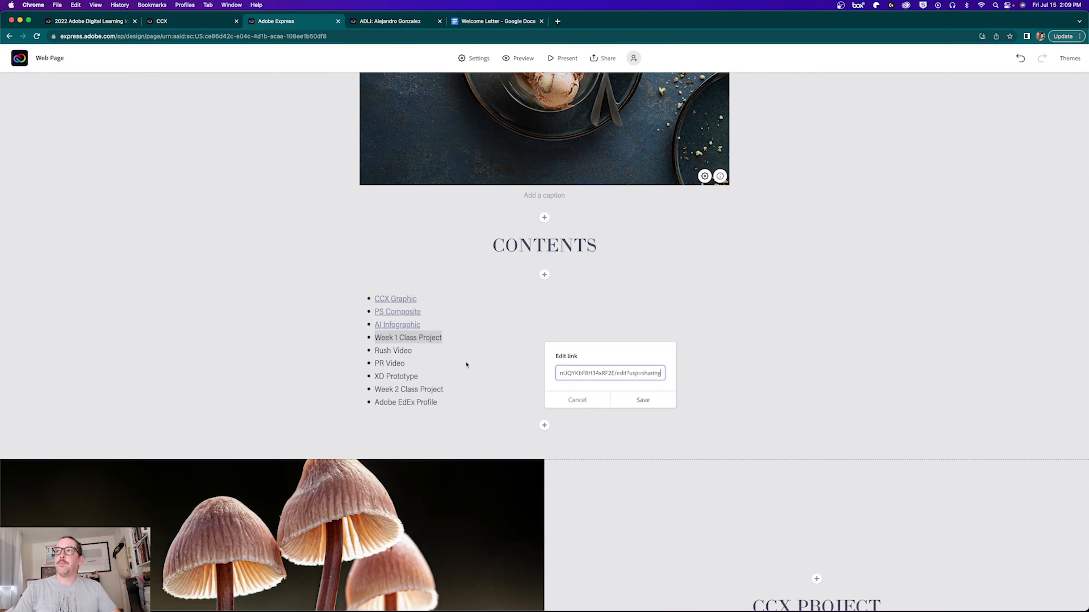
left_click(642, 400)
left_click(437, 402)
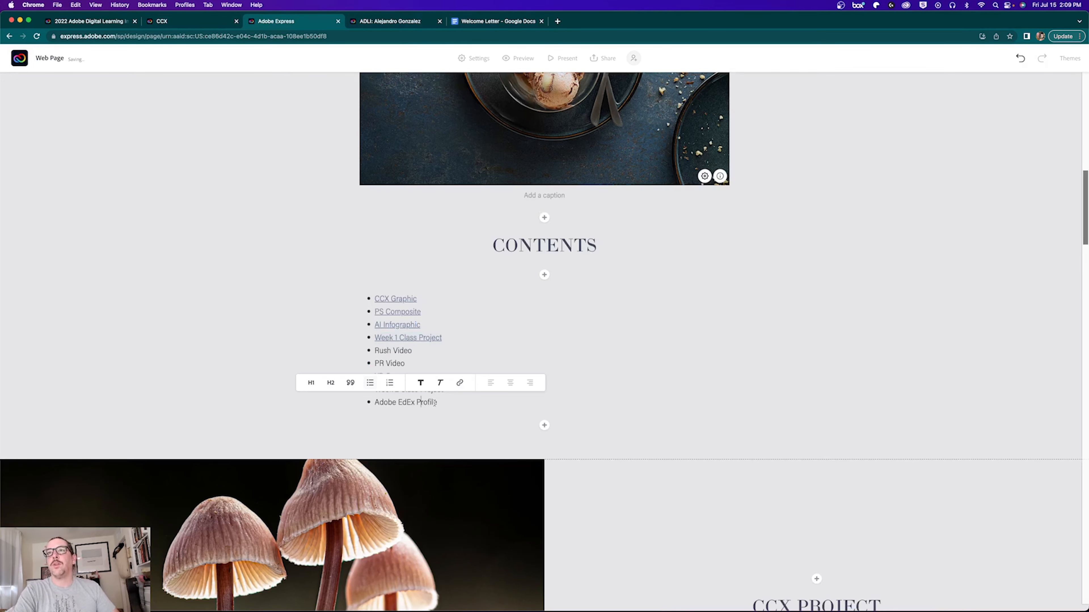
left_click_drag(437, 402, 373, 403)
left_click(446, 383)
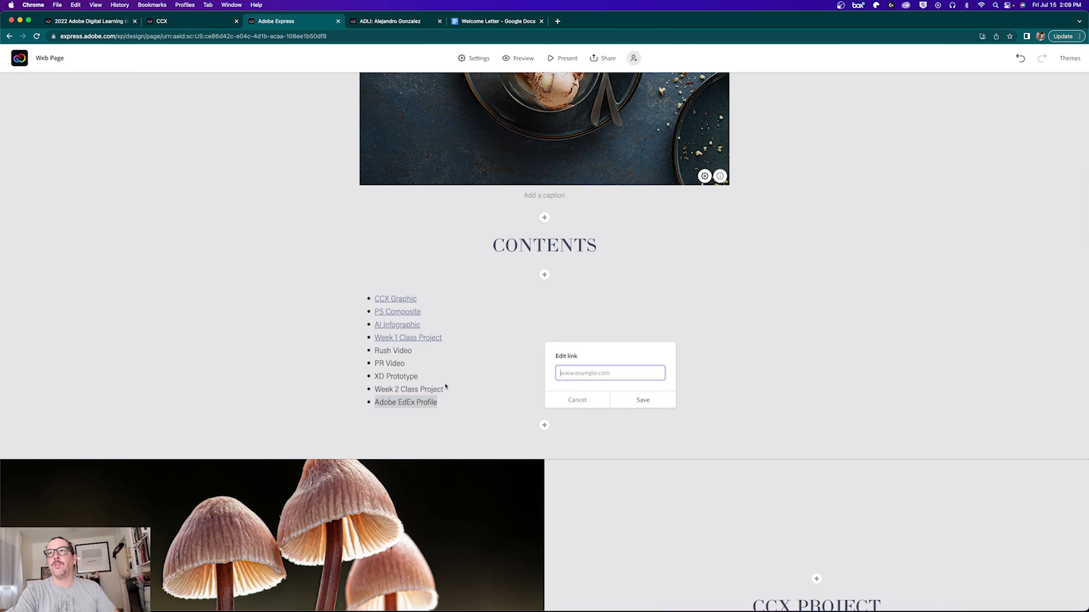
Step: Load edex.adobe.com in a new tab, correcting the mistyped address
left_click(557, 21)
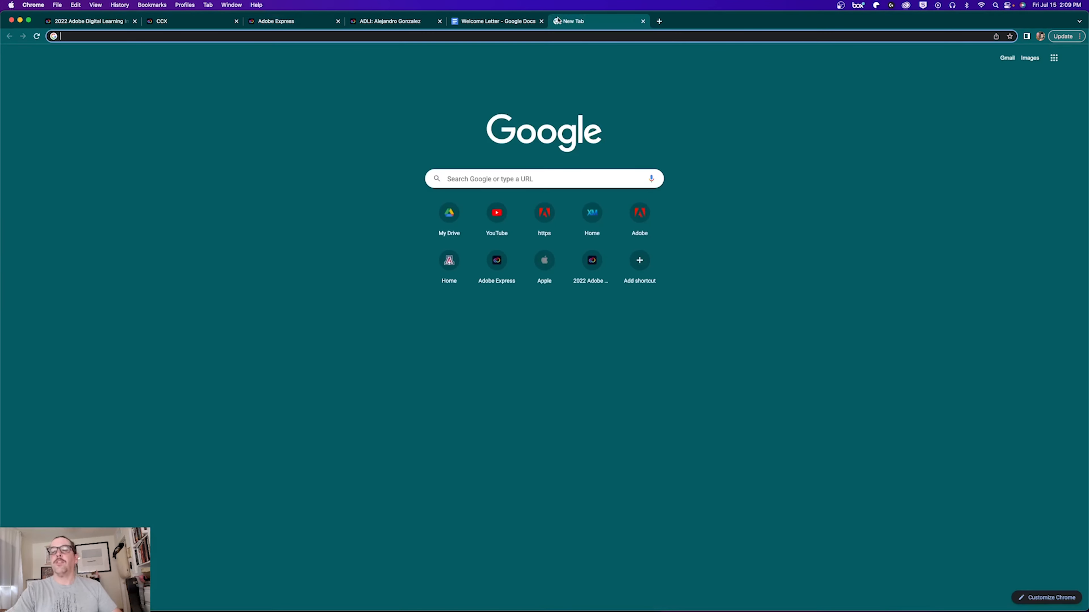
type("ededx.")
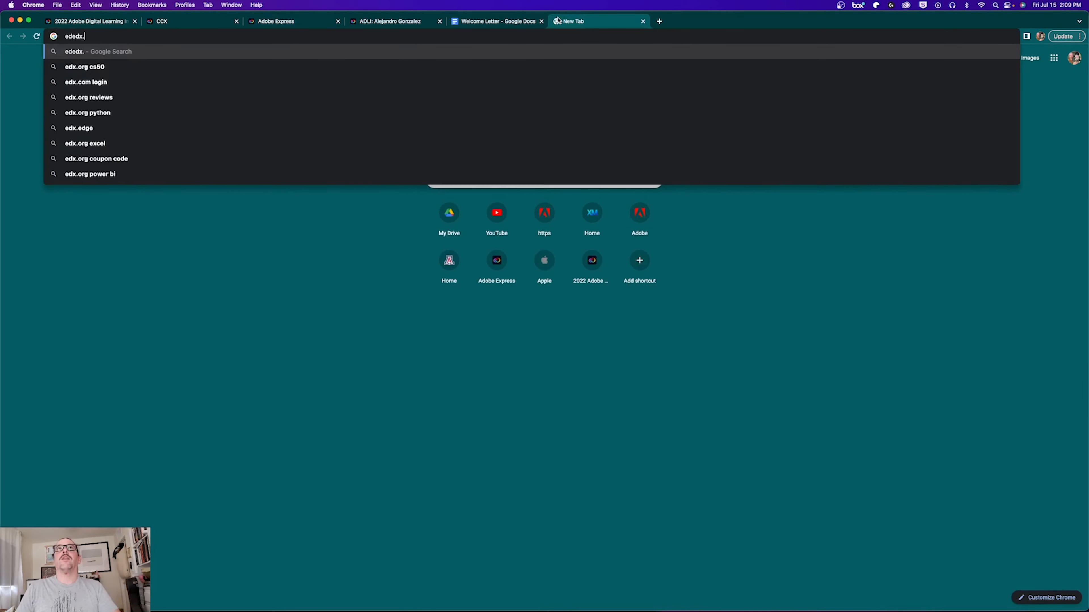
type("adobe.com")
key("Return")
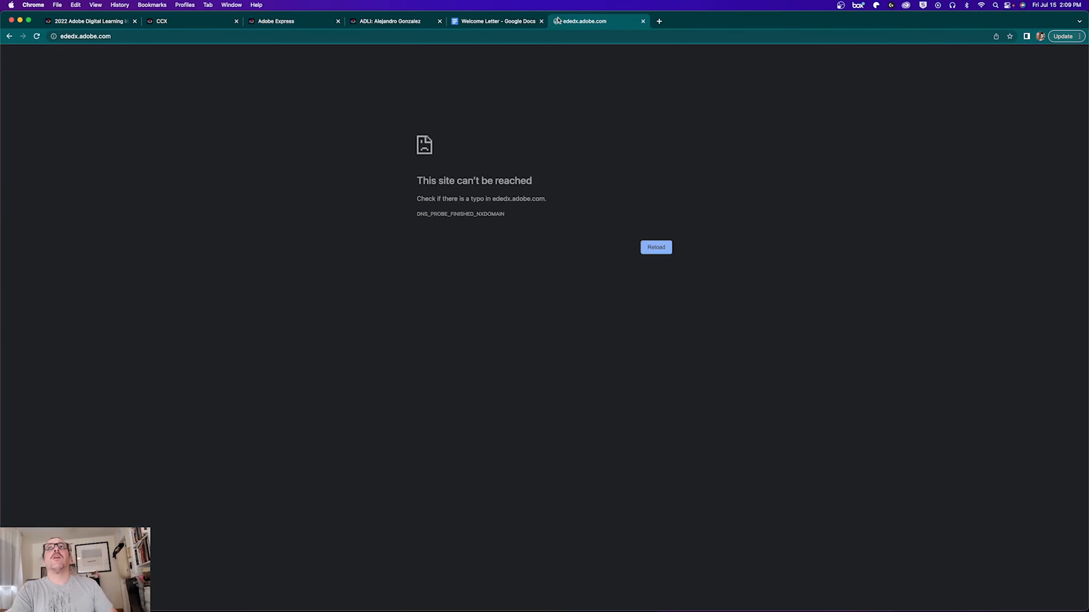
left_click(76, 36)
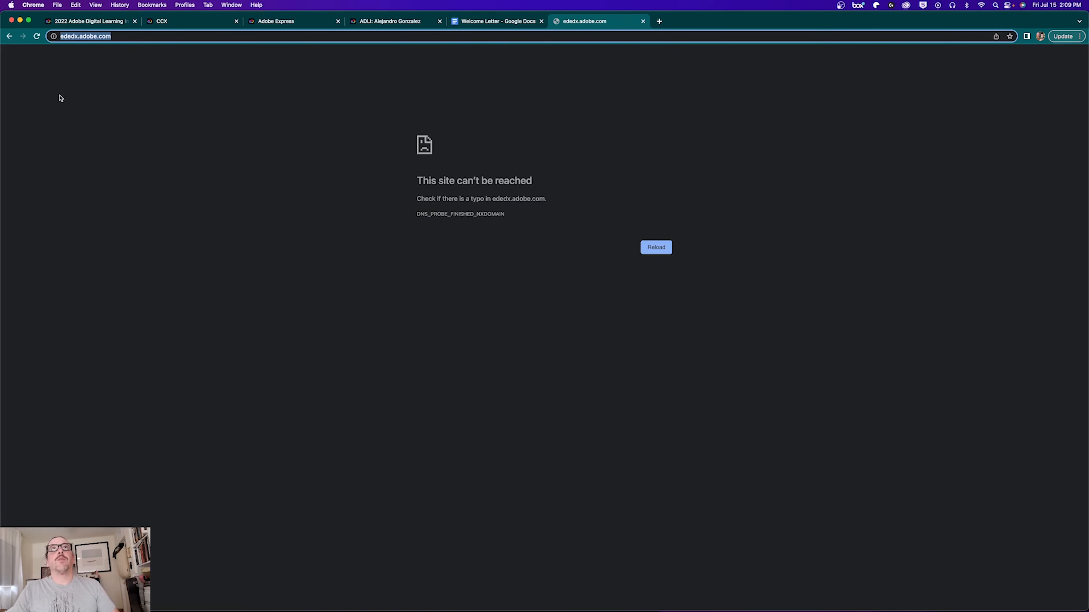
left_click(76, 36)
key("BackSpace")
key("Return")
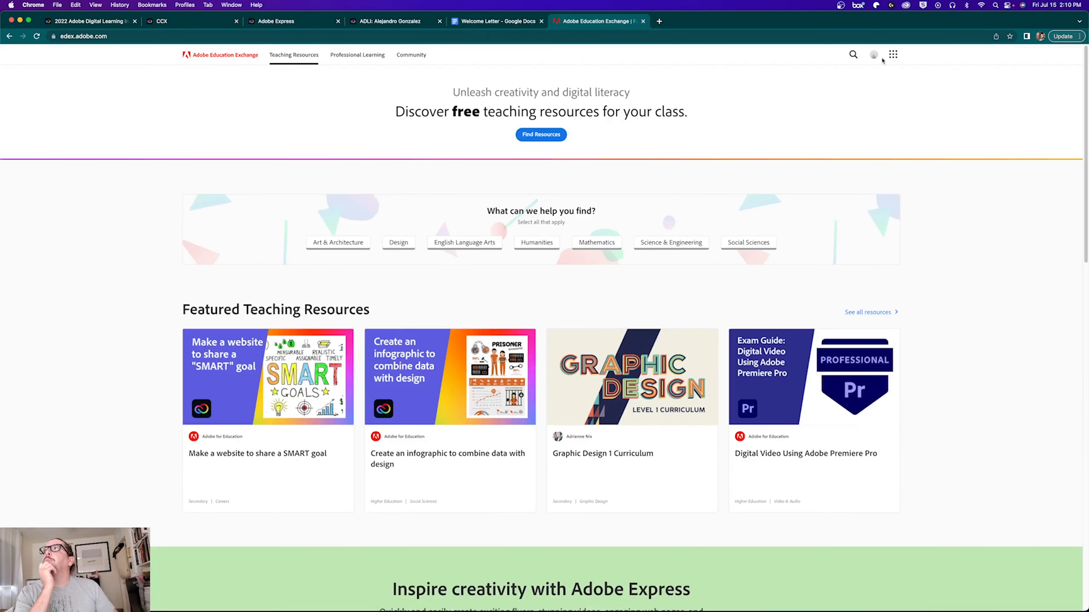
Step: Open My Profile from the account menu and copy its web address
left_click(874, 56)
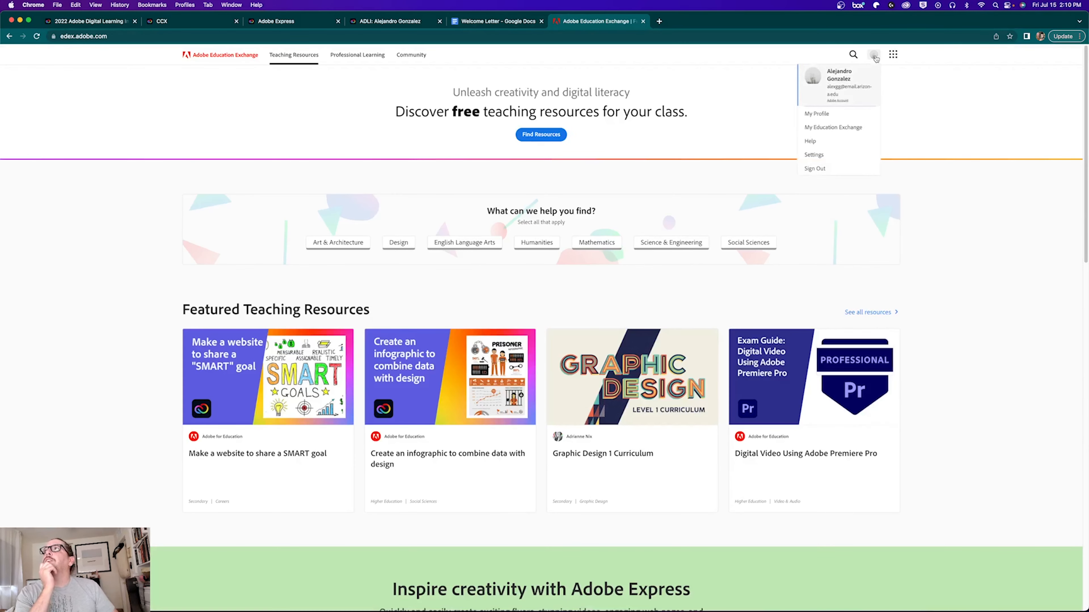
left_click(816, 114)
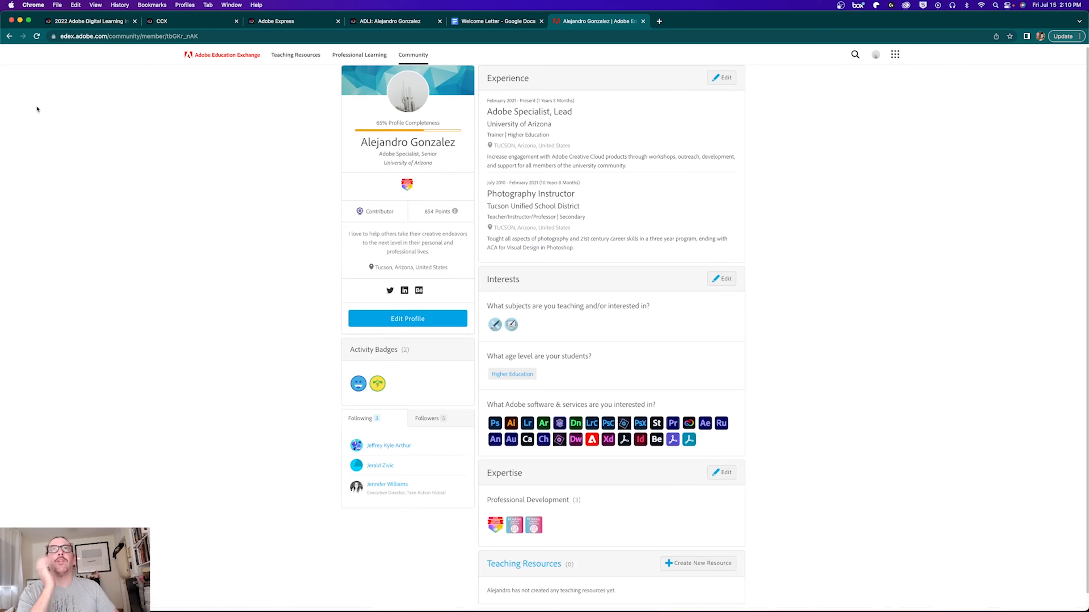
left_click(80, 35)
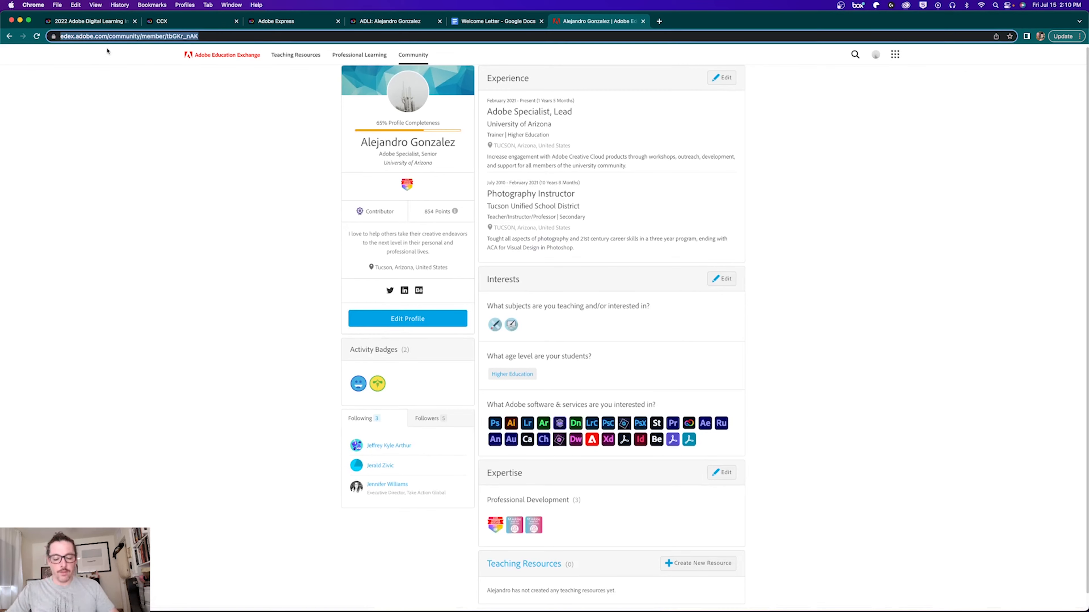
left_click(210, 23)
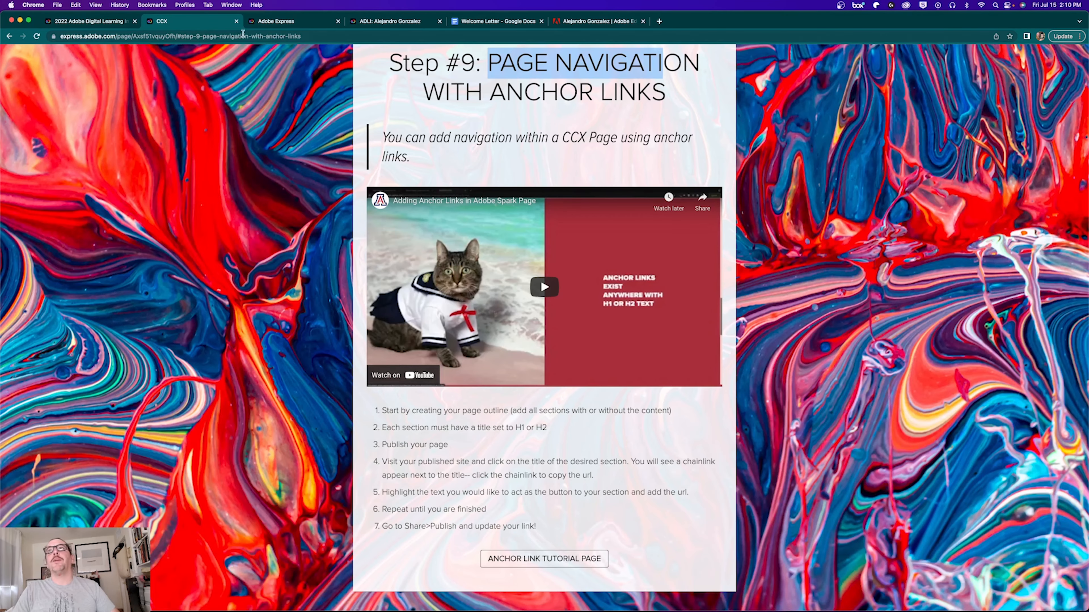
Step: Link the Adobe EdEx Profile contents item to the pasted Education Exchange profile URL
left_click(277, 25)
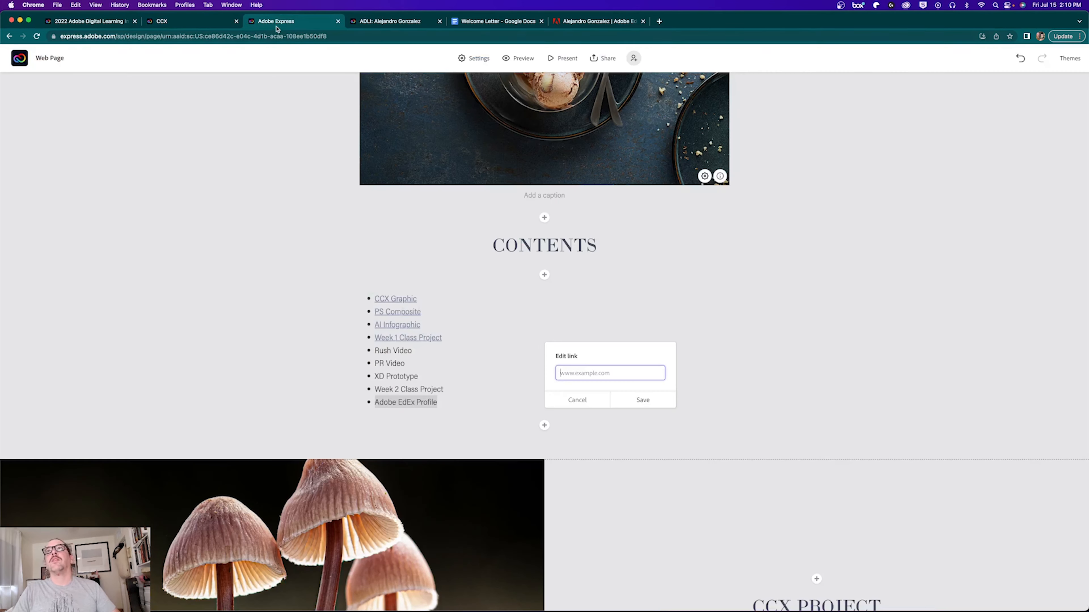
key("super+v")
left_click(643, 400)
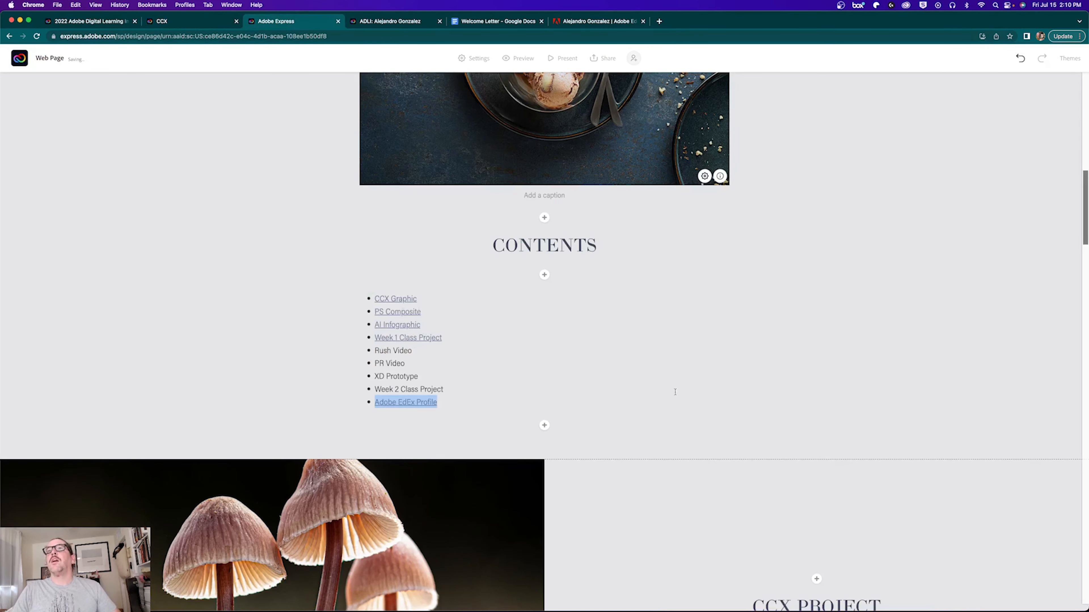
left_click(422, 376)
scroll(670, 372, "down", 5)
scroll(669, 374, "down", 15)
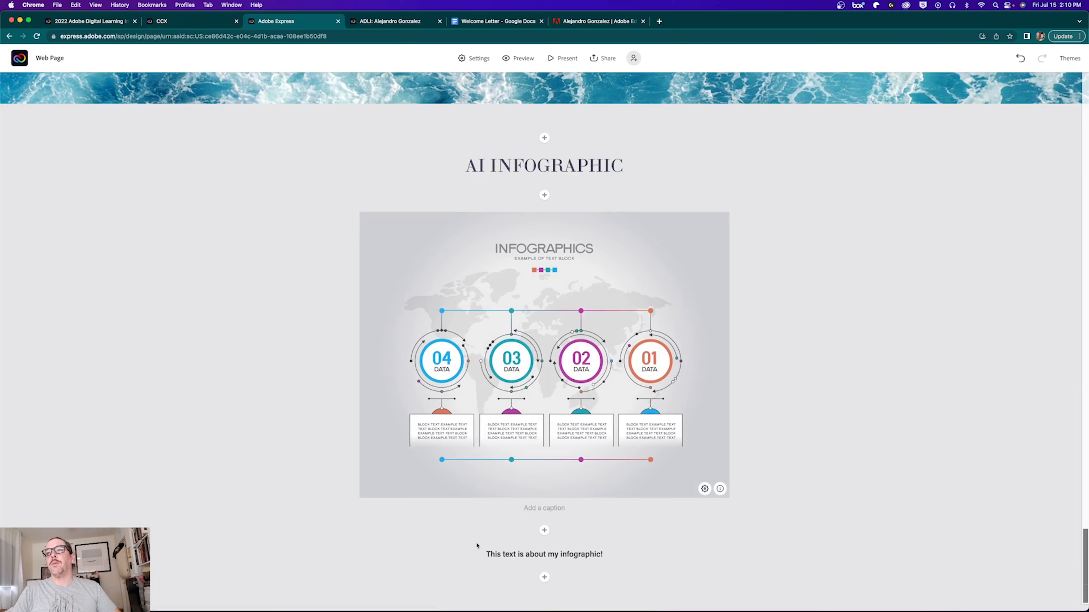
Step: Add a button block below the infographic text labelled 'Back to C'
left_click(544, 577)
left_click(513, 553)
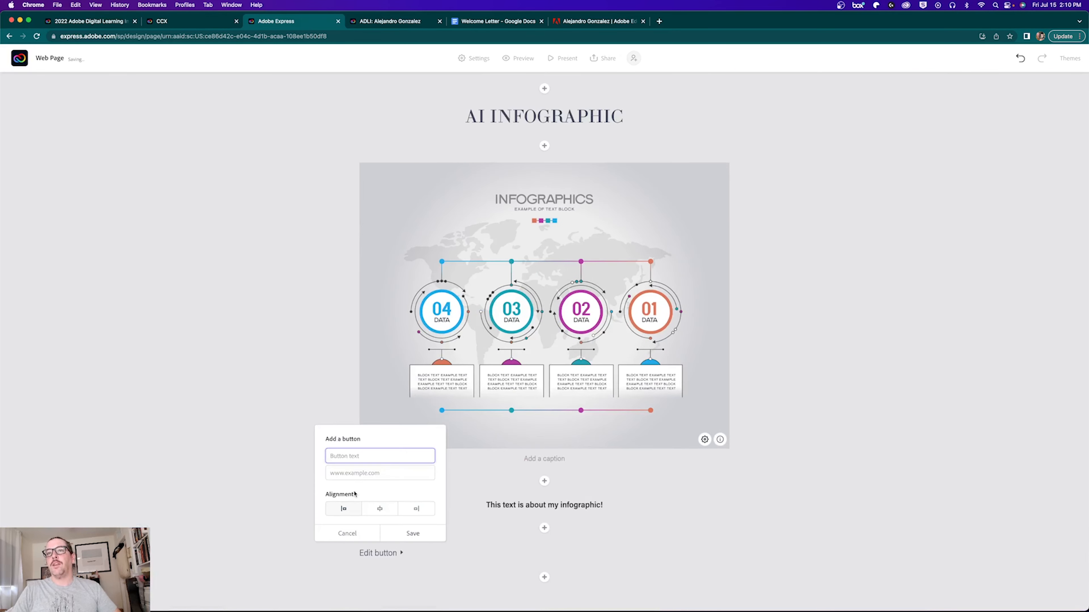
type("Back to Contents")
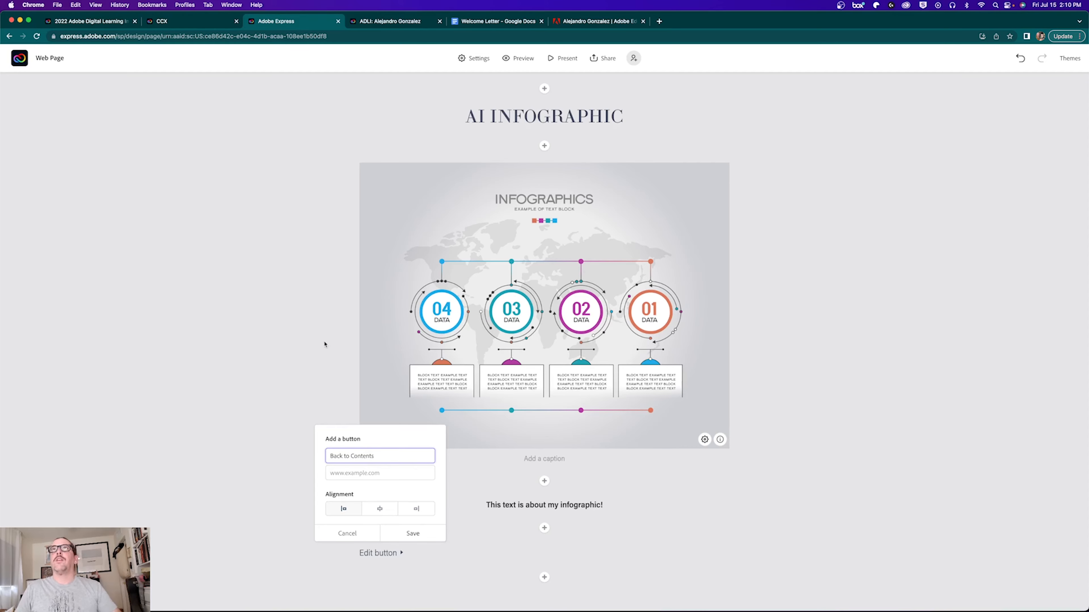
Step: Set the button's link to the copied CONTENTS anchor, centre it, and save
left_click(391, 22)
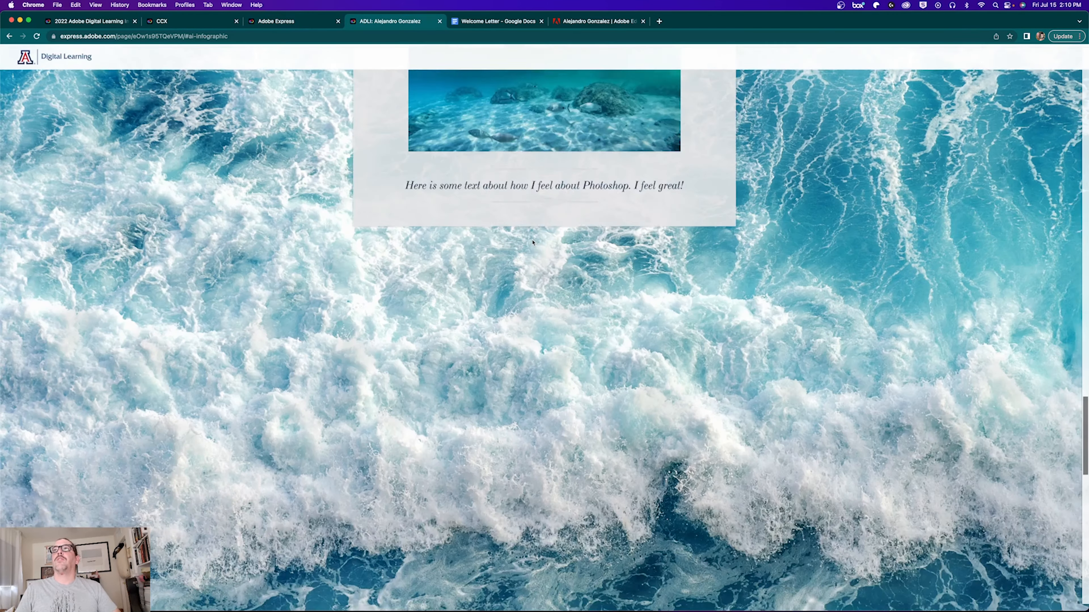
scroll(532, 243, "up", 20)
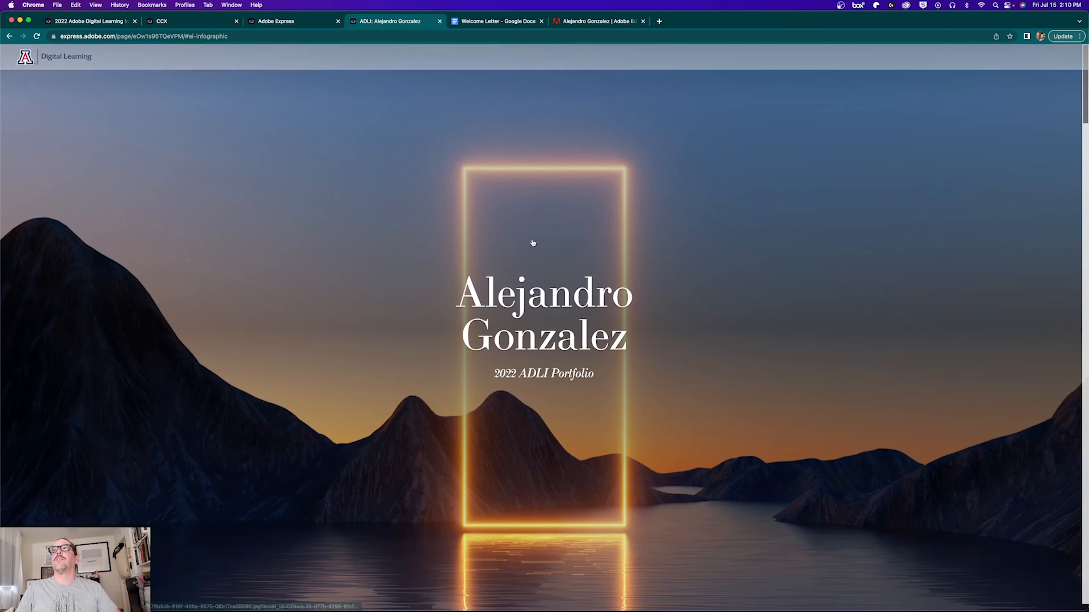
scroll(532, 243, "down", 15)
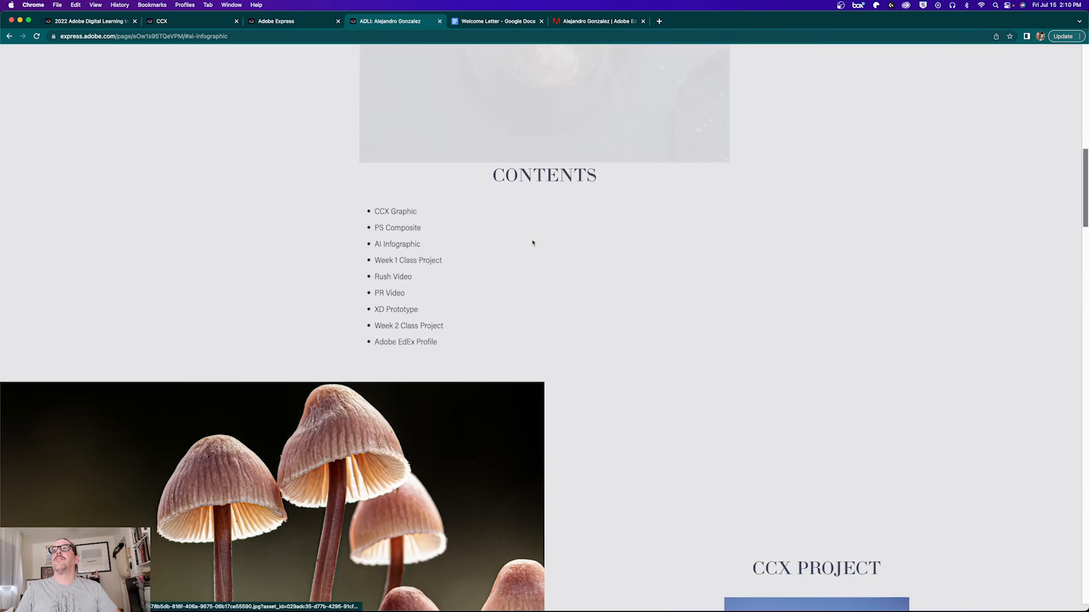
left_click(480, 174)
key("ctrl+shift+Tab")
left_click(372, 473)
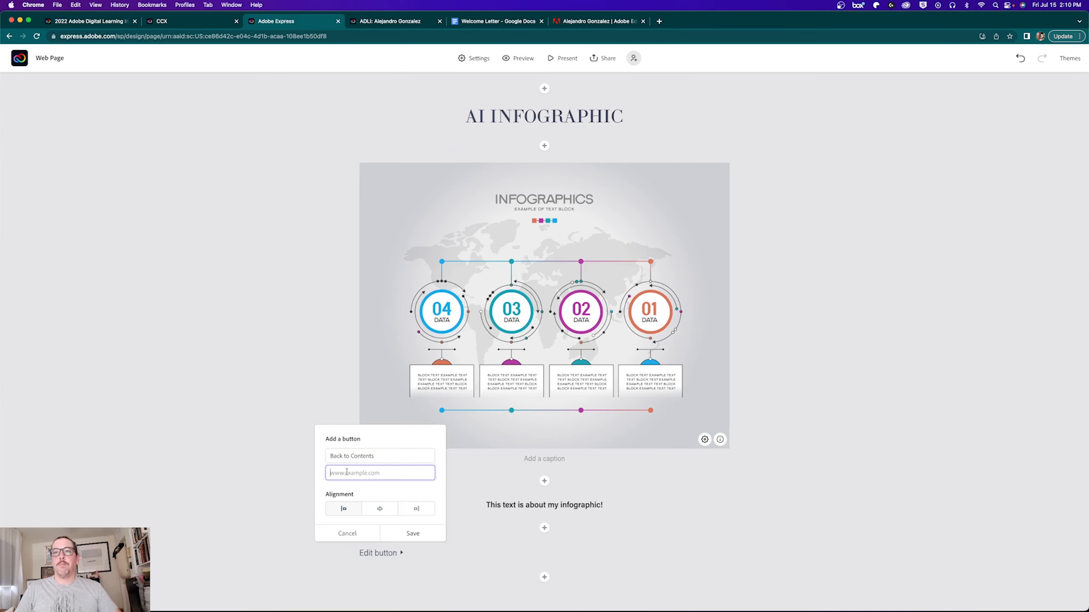
key("super+v")
left_click(379, 509)
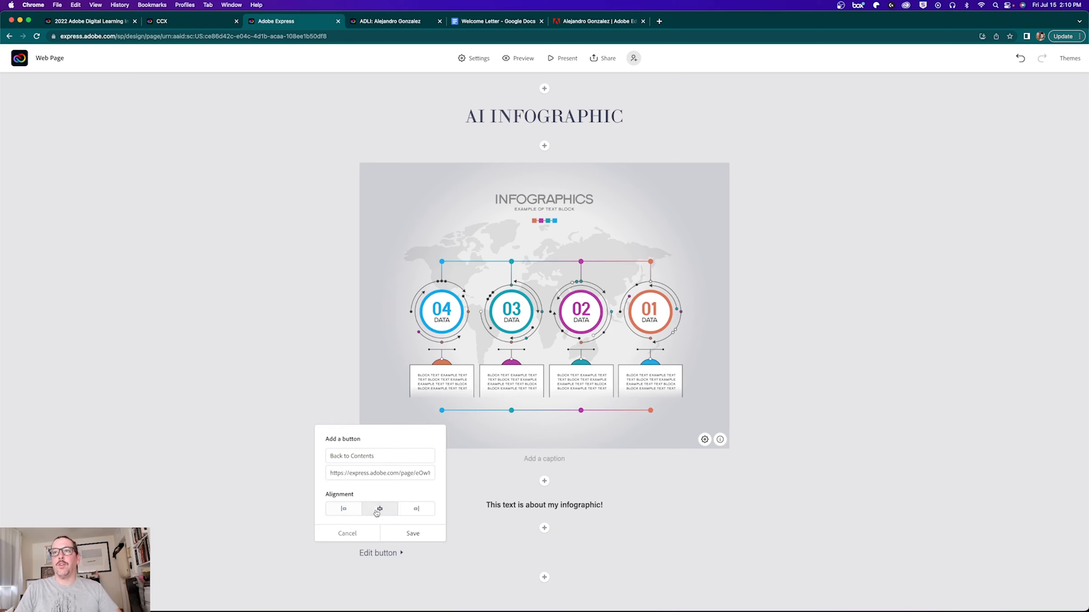
left_click(413, 533)
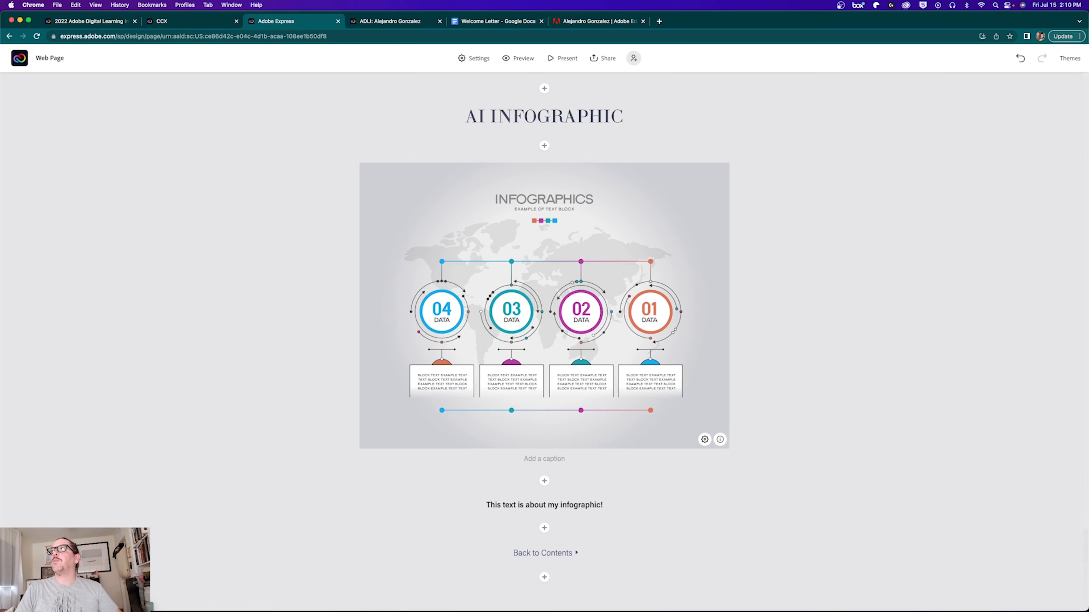
Step: Preview the Tereza, Chronicle and Bruce themes, then apply the Wesley theme
left_click(1070, 59)
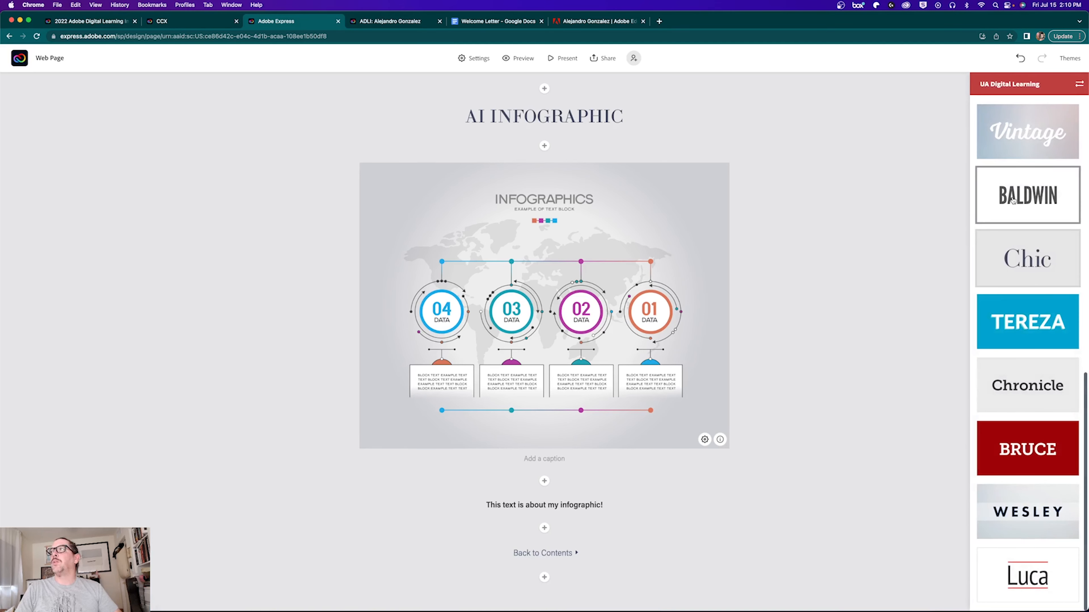
left_click(1011, 348)
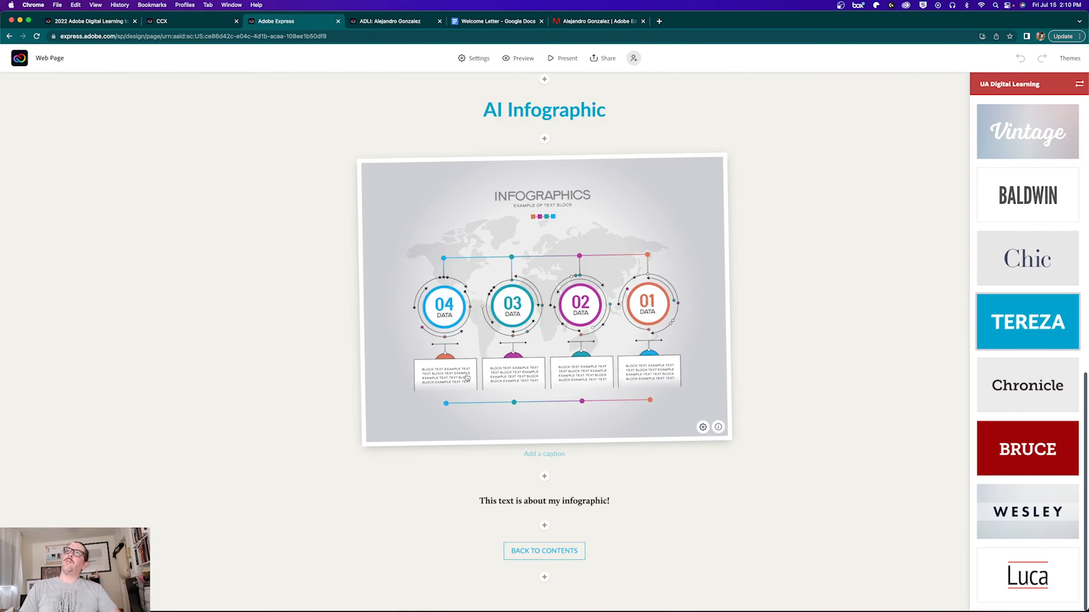
left_click(995, 408)
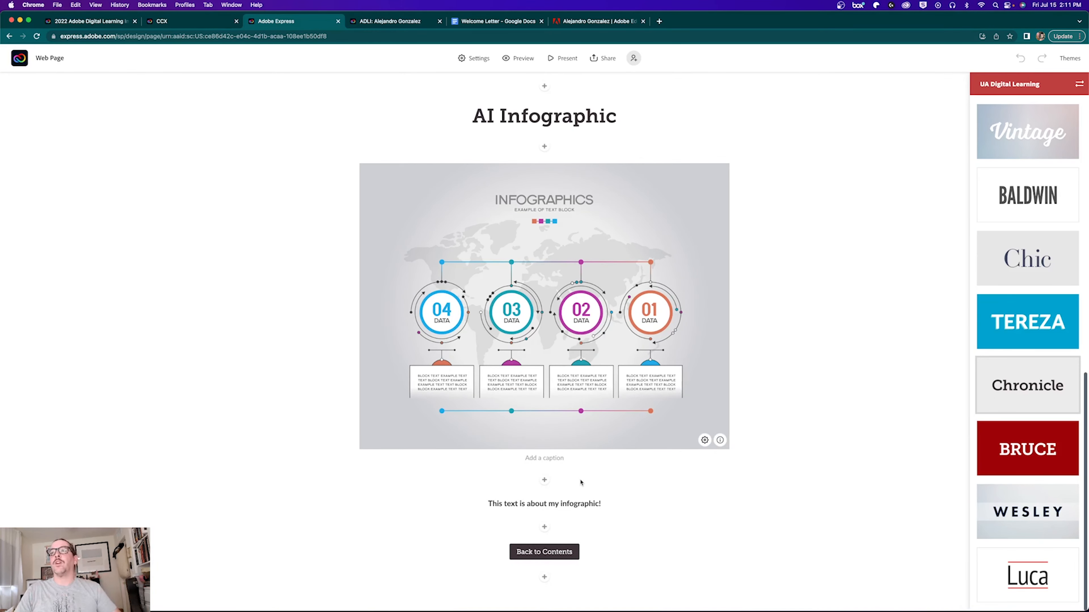
left_click(1005, 461)
scroll(544, 403, "up", 10)
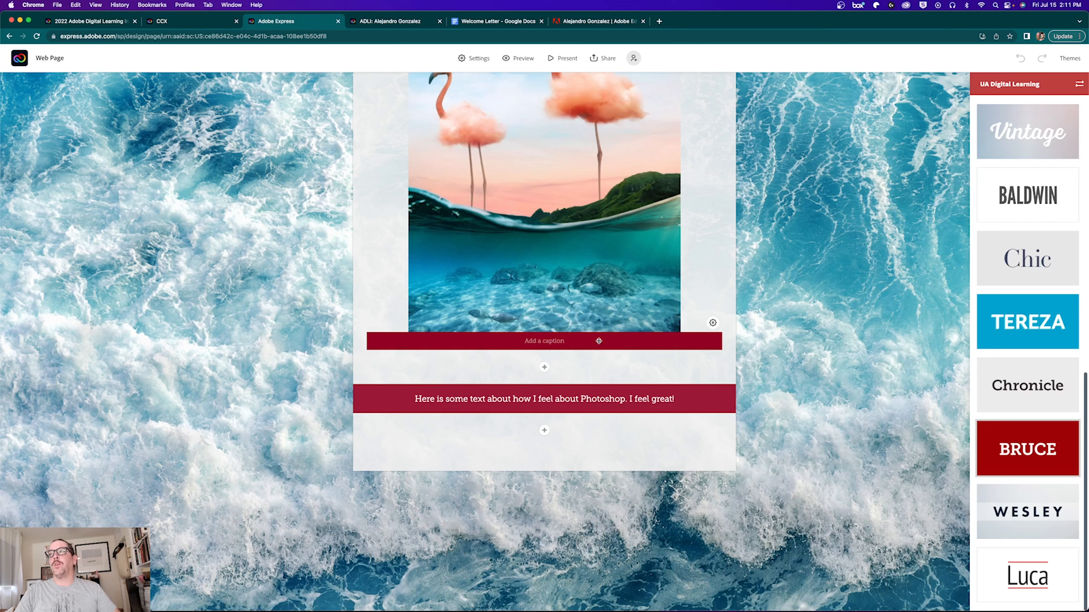
left_click(1014, 531)
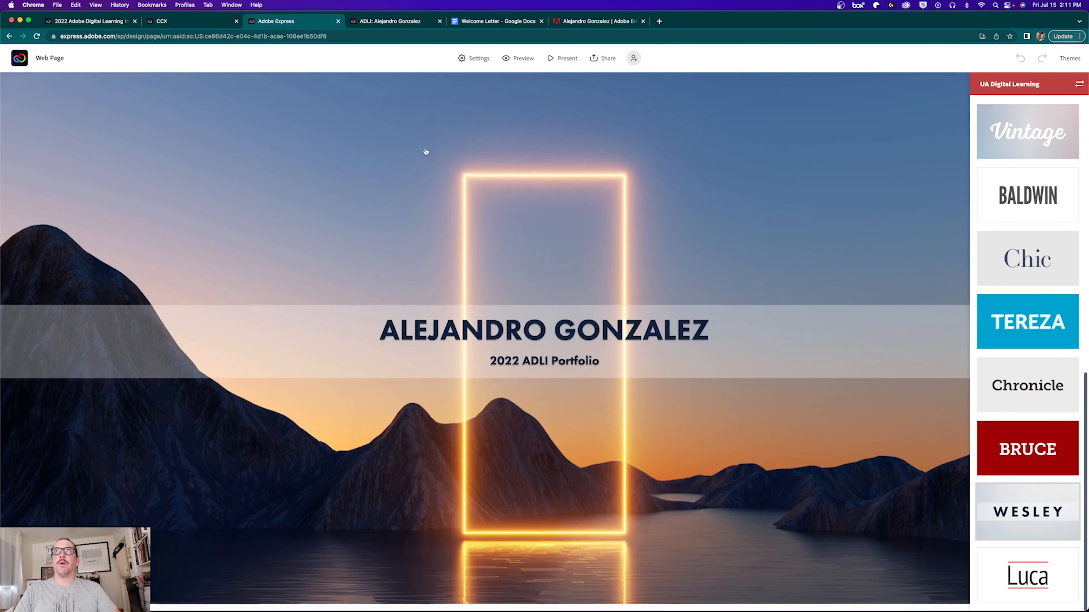
Step: Reload the published page, then update the existing published link to republish the portfolio
left_click(373, 23)
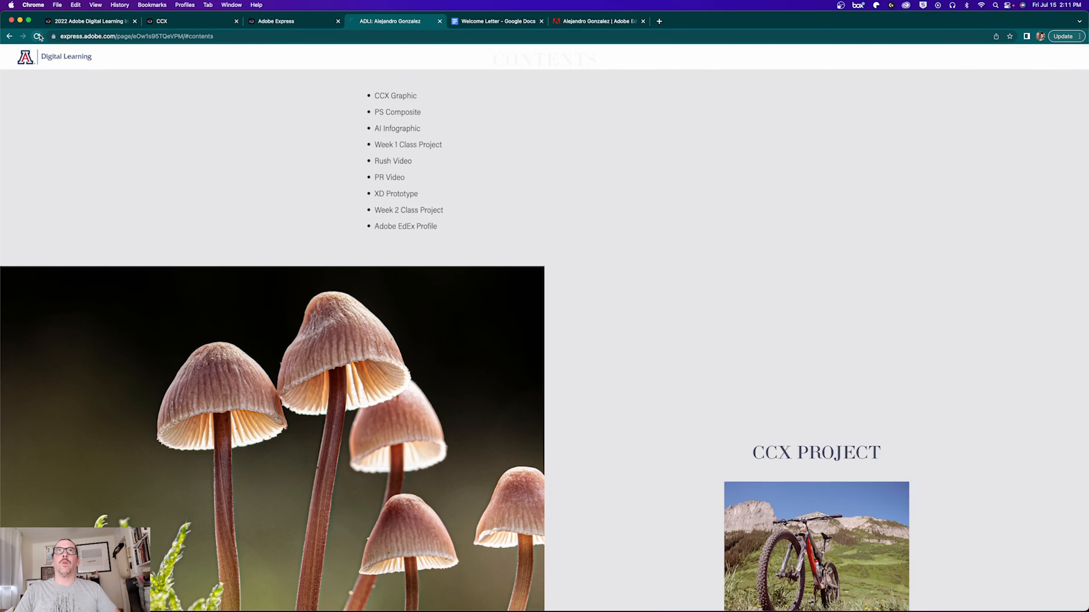
left_click(36, 36)
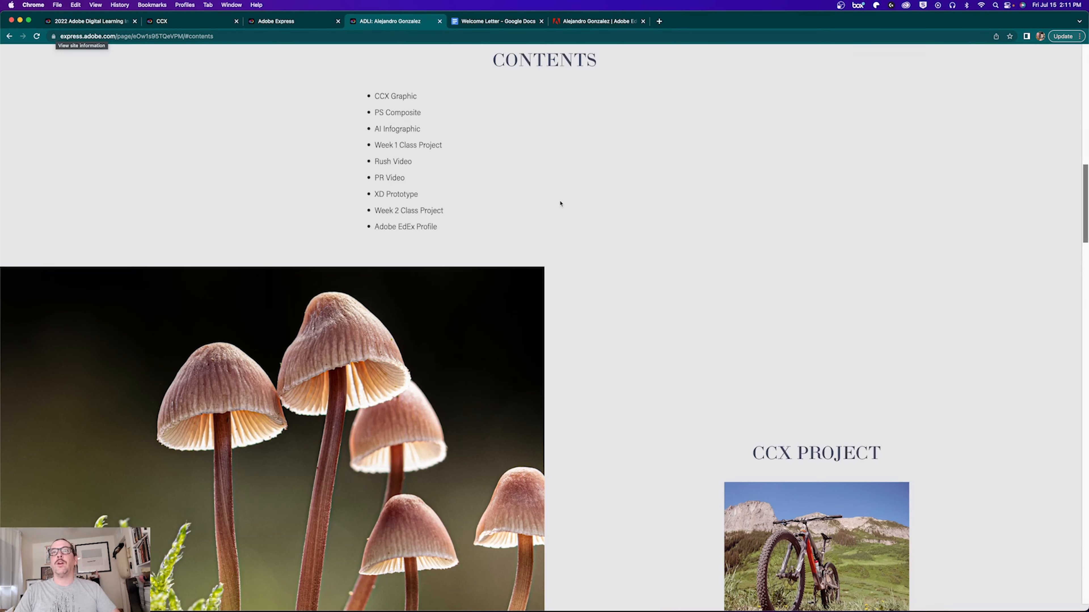
left_click(276, 22)
left_click(603, 58)
left_click(603, 84)
left_click(570, 259)
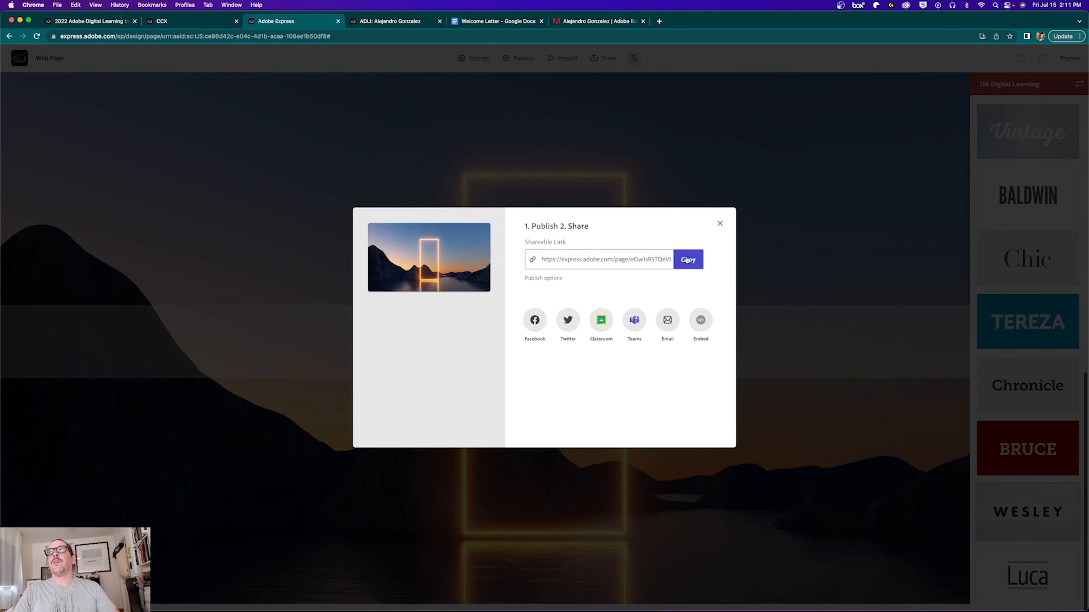
Step: Copy the shareable link and load it in the published portfolio tab
left_click(685, 260)
left_click(720, 225)
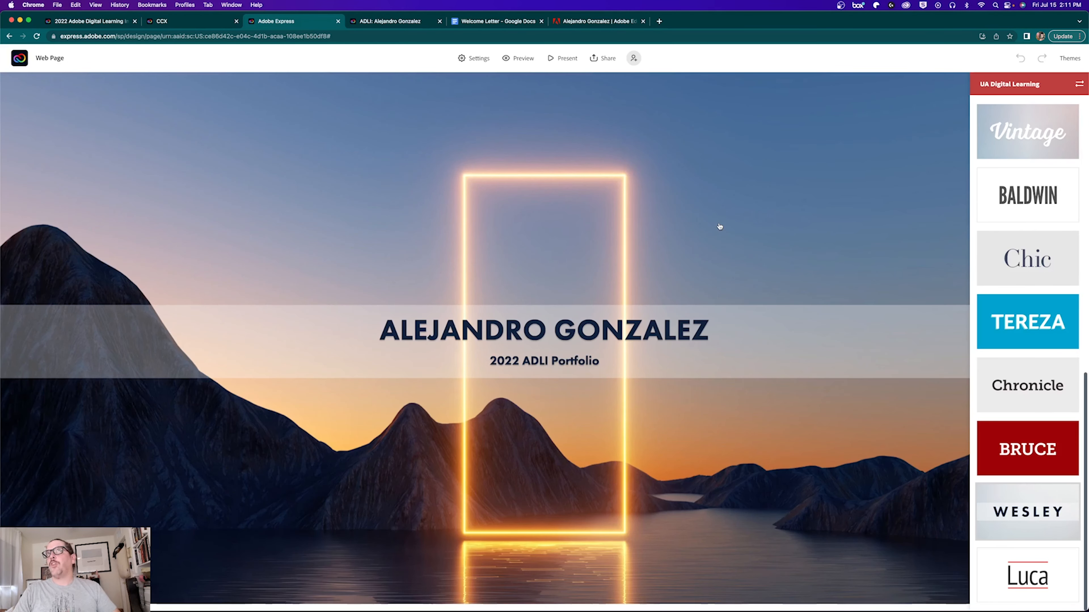
left_click(370, 23)
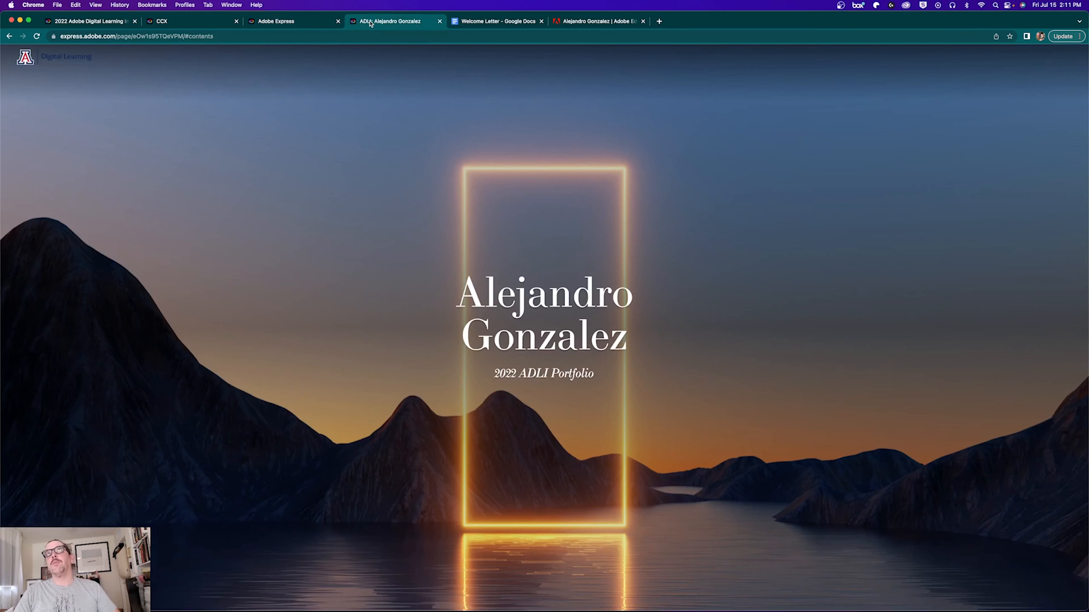
left_click(109, 36)
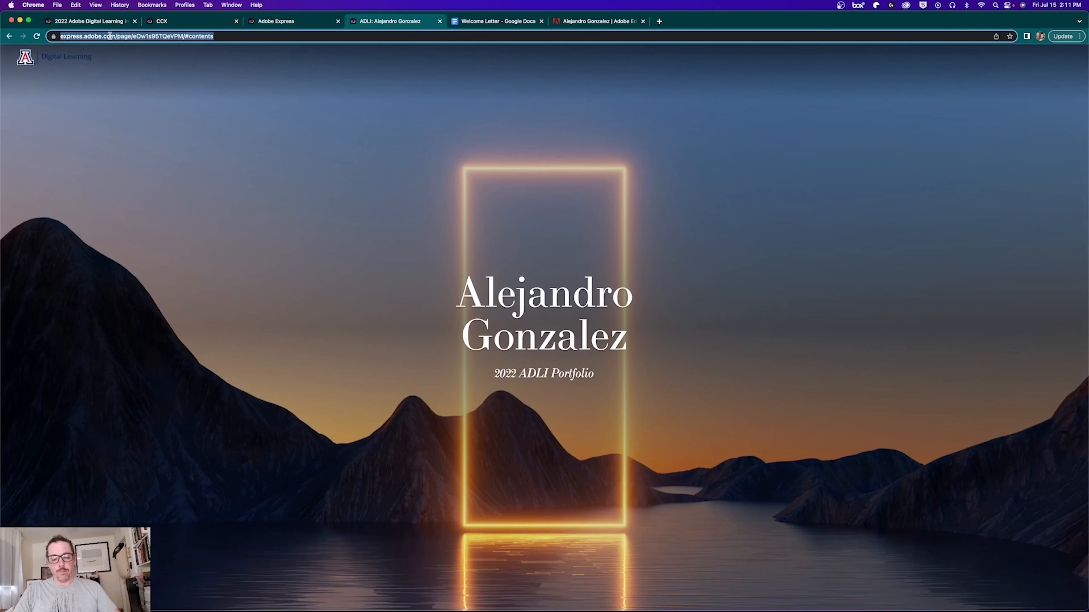
key("super+v")
key("Return")
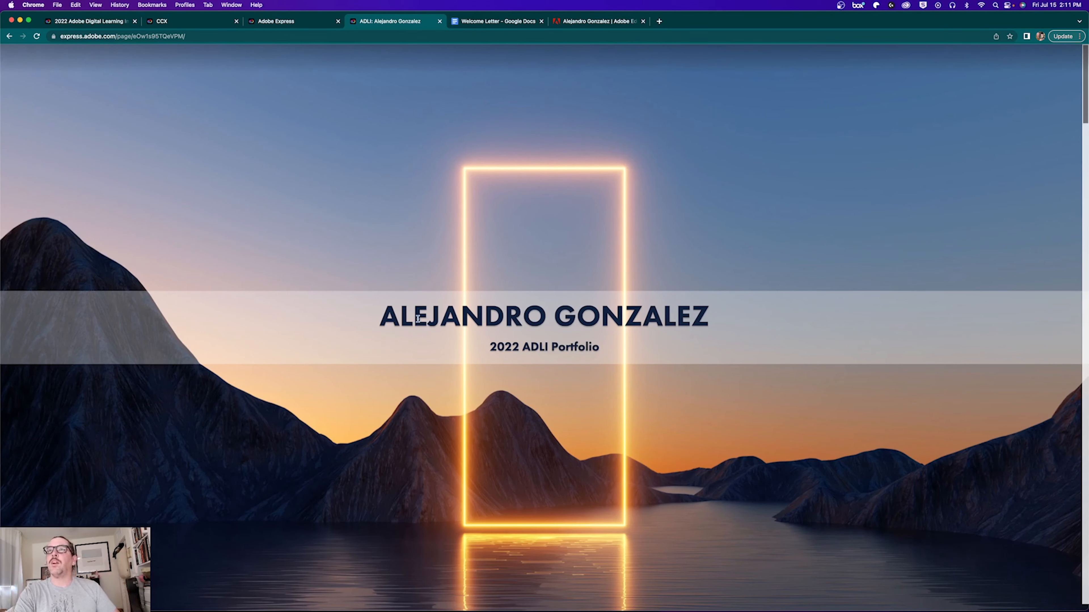
Step: Test the CCX Project, PS Project and AI Infographic contents links and Back to Contents
scroll(611, 355, "down", 10)
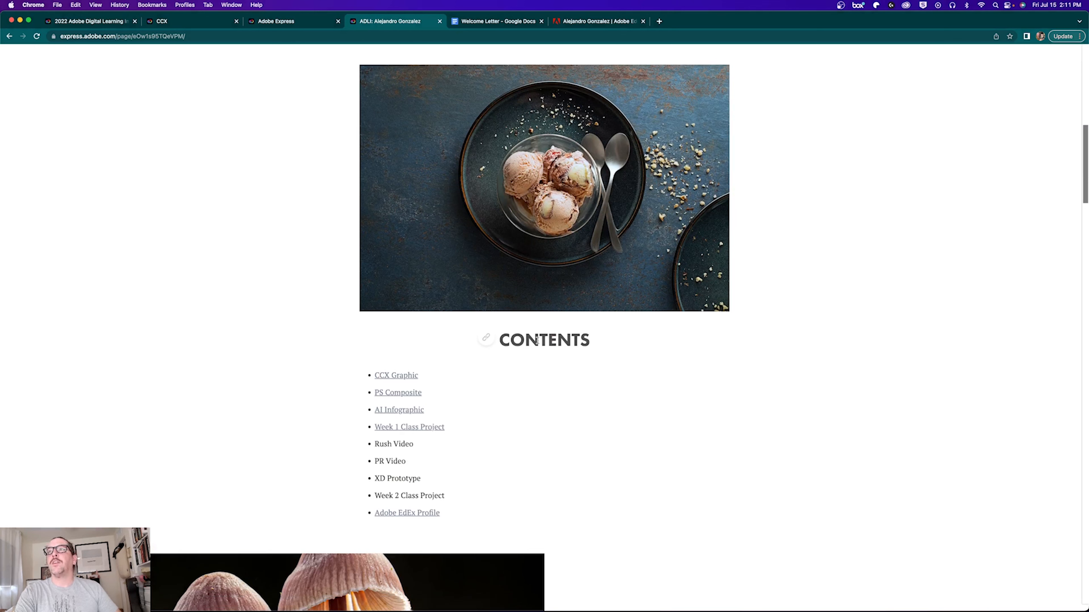
left_click(391, 379)
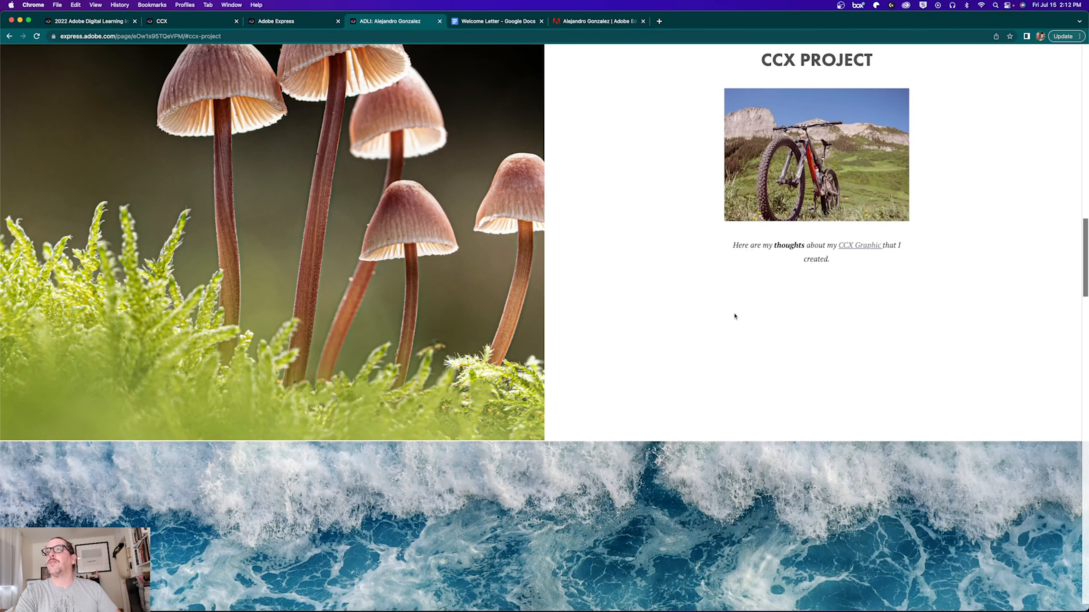
scroll(734, 316, "up", 20)
scroll(482, 418, "down", 10)
left_click(398, 375)
scroll(386, 391, "up", 15)
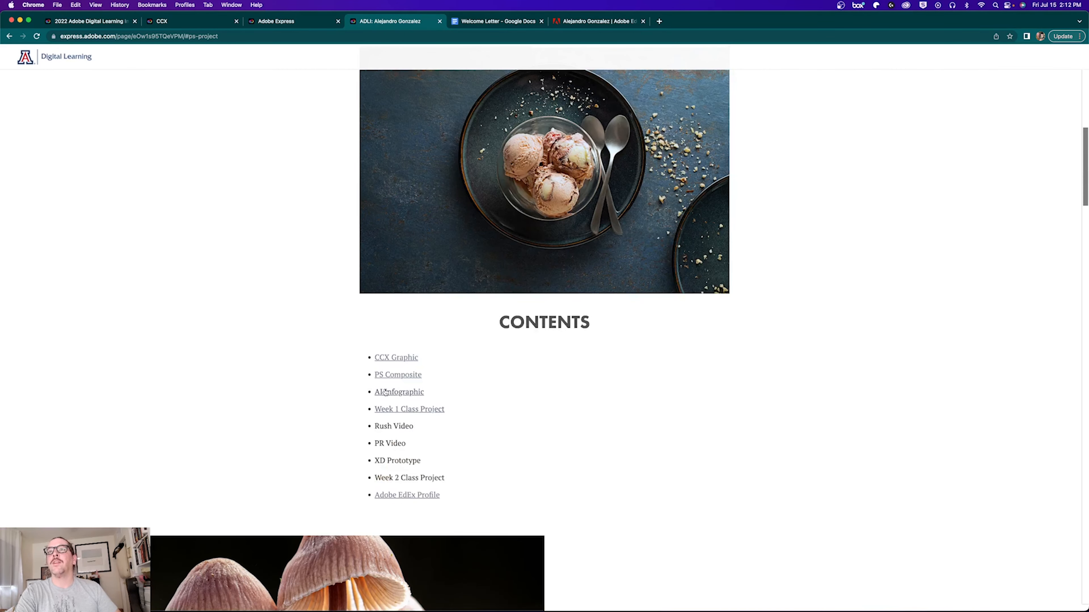
left_click(385, 392)
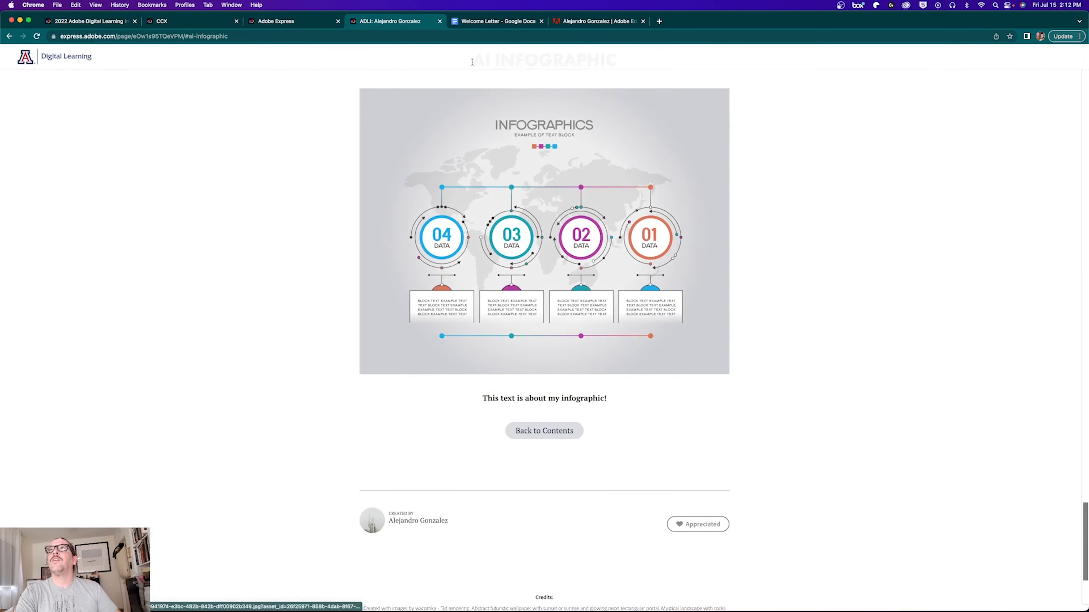
left_click(542, 436)
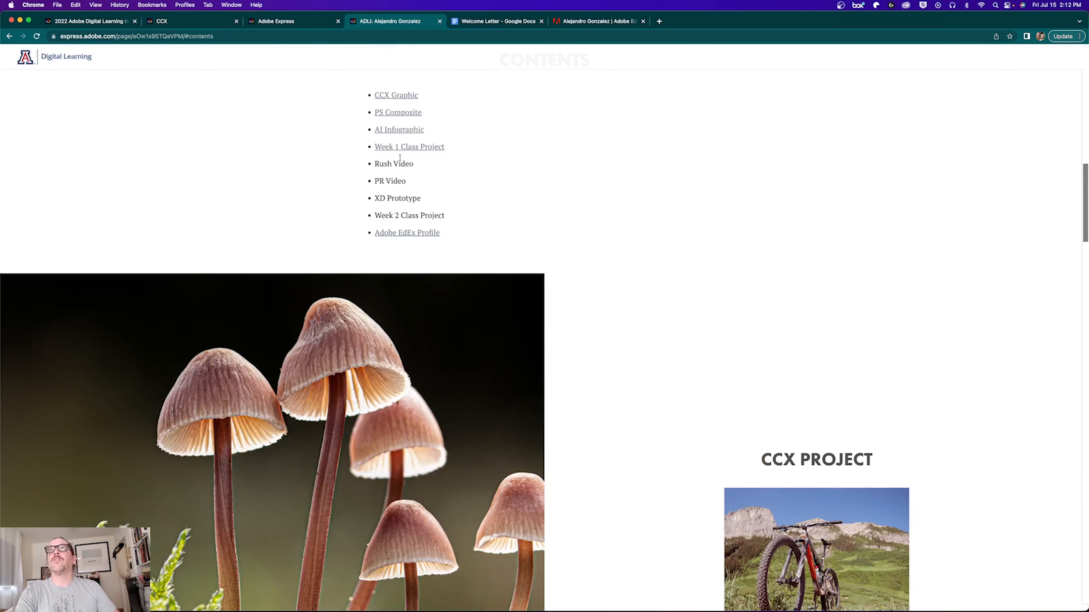
Step: Test the Adobe EdEx Profile link in a new tab, then return to the portfolio
left_click(386, 150)
left_click(390, 21)
left_click(406, 233)
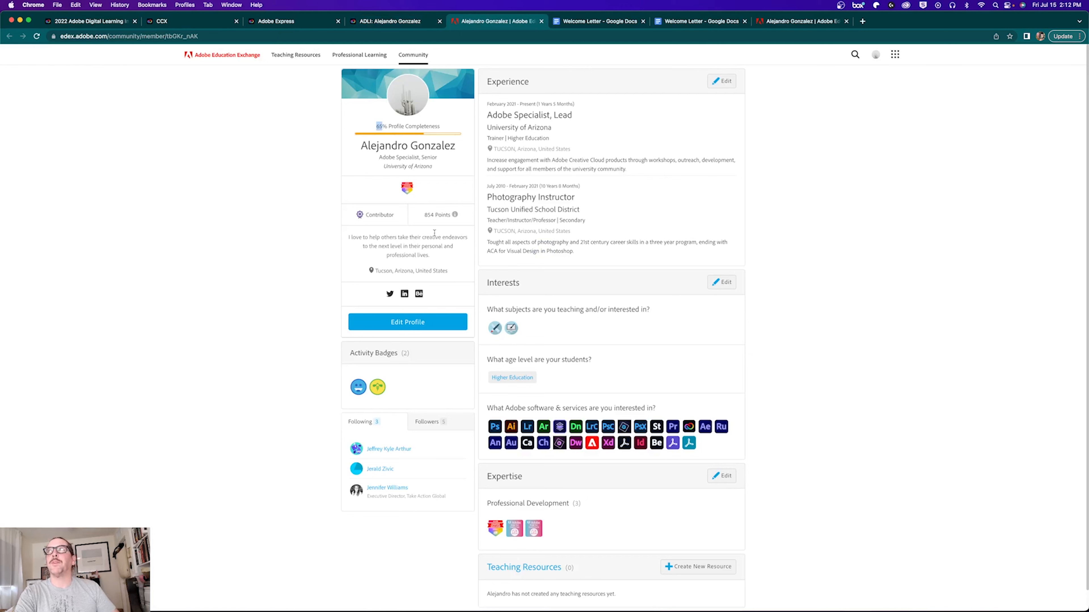
left_click(379, 24)
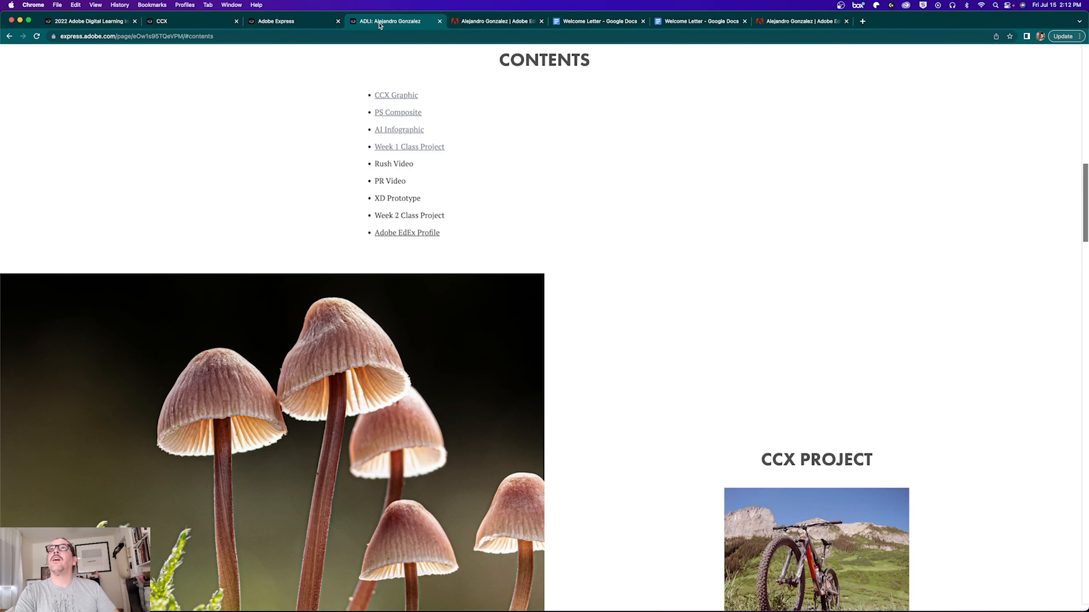